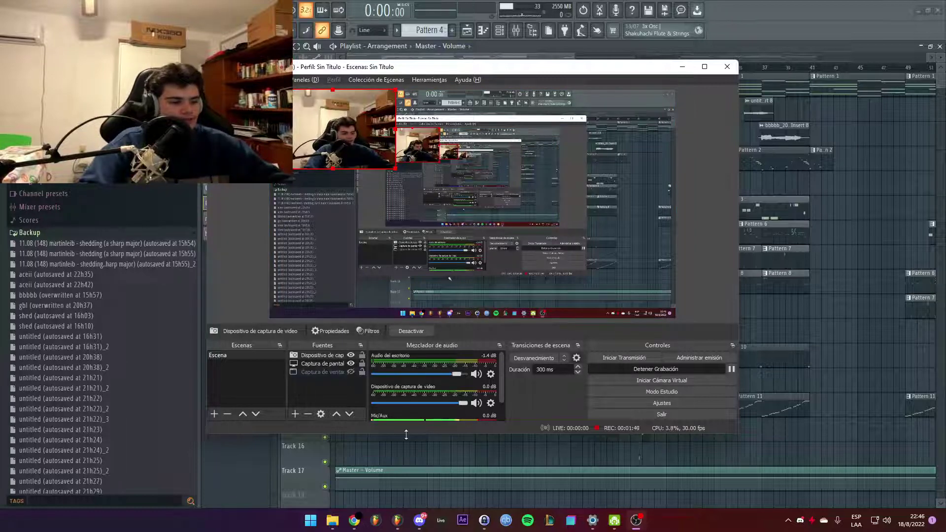
Clear the source selection in OBS and switch back to the FL Studio playlist.
{"action": "left_click", "coordinate": [422, 301]}
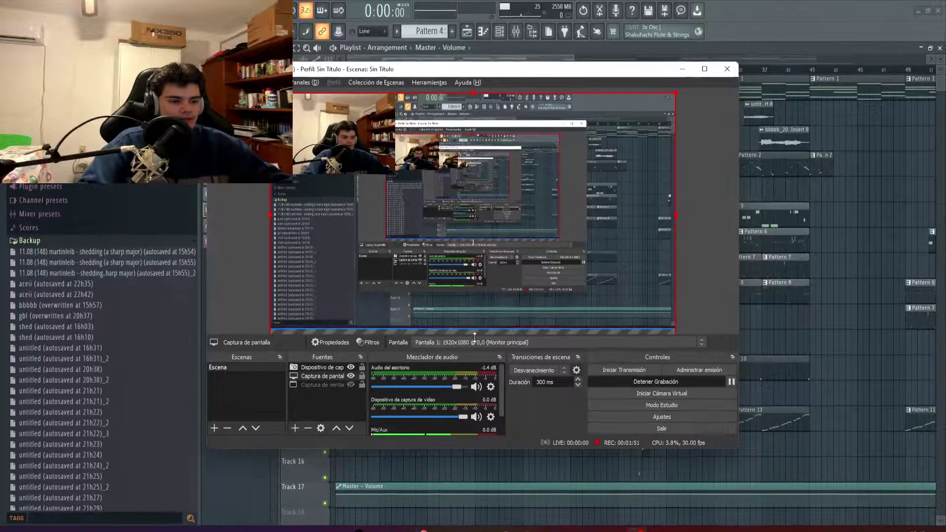
{"action": "left_click", "coordinate": [314, 403]}
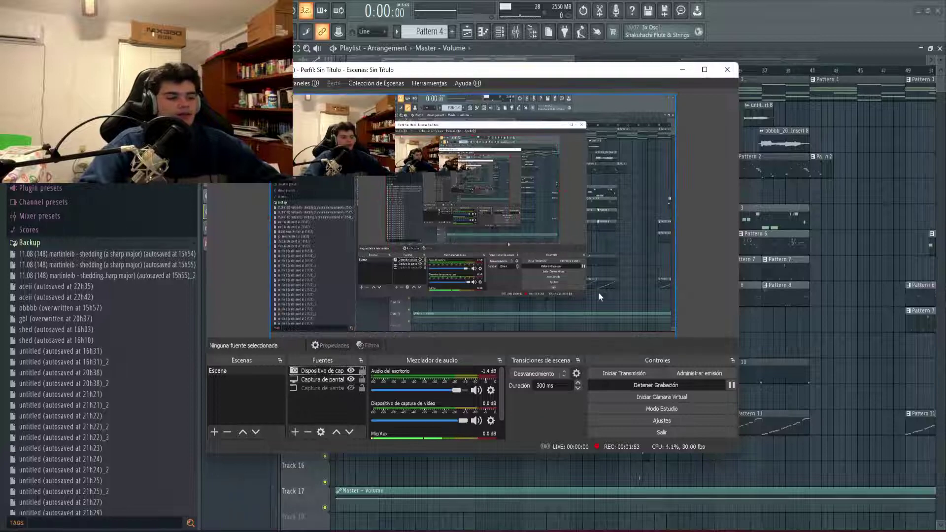
{"action": "left_click", "coordinate": [682, 69]}
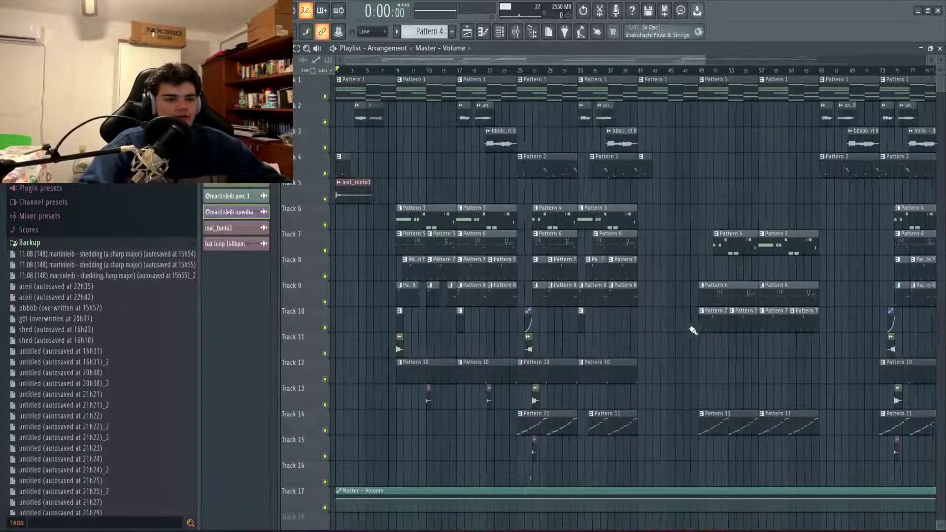
Look over the whole arrangement in the playlist and start playing the song from the beginning.
{"action": "scroll", "coordinate": [693, 331], "scroll_direction": "down", "scroll_amount": 2}
{"action": "scroll", "coordinate": [596, 282], "scroll_direction": "up", "scroll_amount": 2}
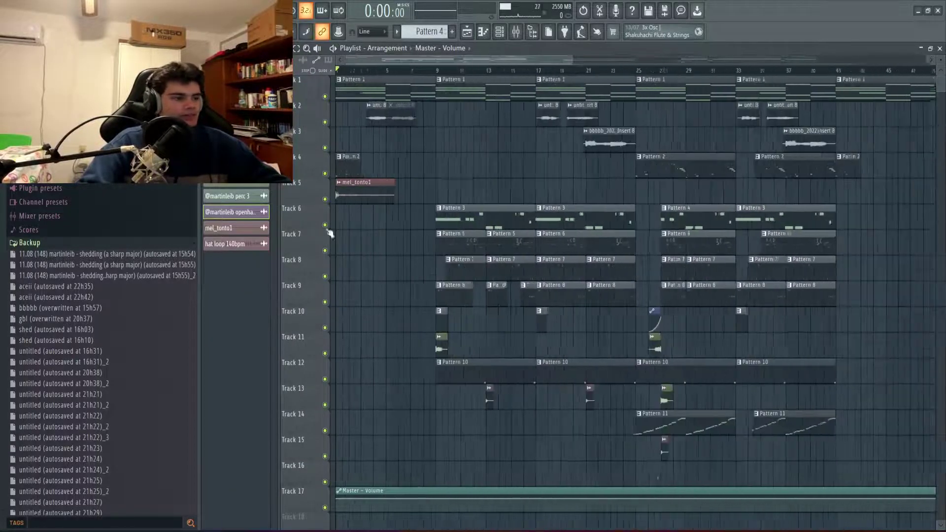
{"action": "scroll", "coordinate": [370, 173], "scroll_direction": "up", "scroll_amount": 3}
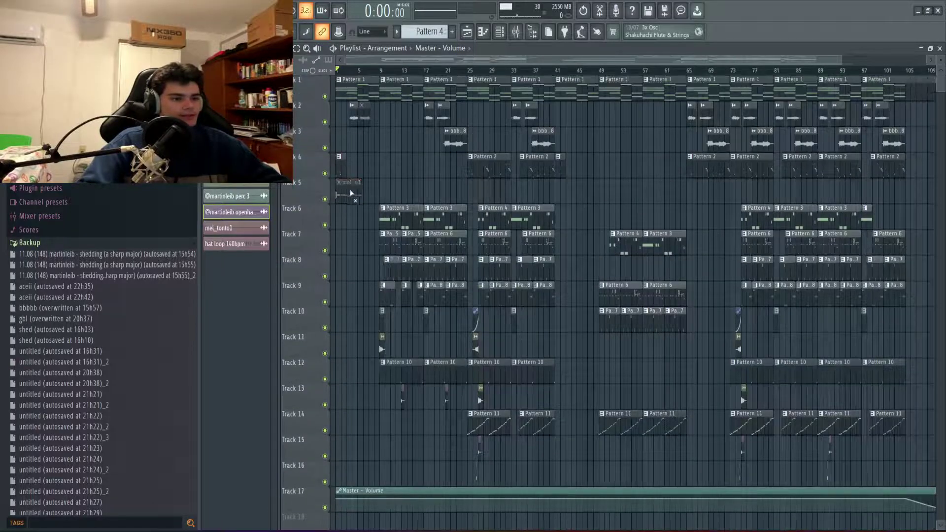
{"action": "scroll", "coordinate": [323, 214], "scroll_direction": "down", "scroll_amount": 3}
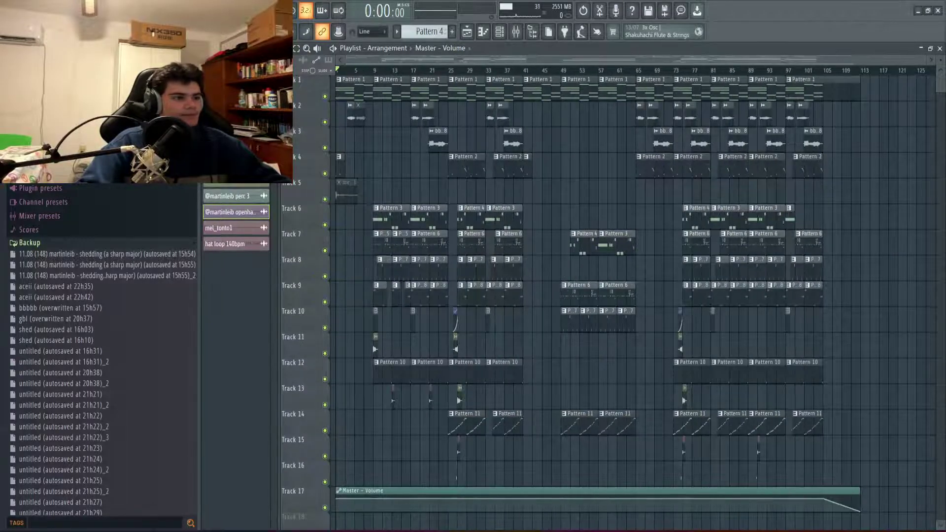
{"action": "key", "text": "space"}
Switch to OBS, mute the Mic/Aux channel in the audio mixer, and return to FL Studio.
{"action": "left_click", "coordinate": [659, 530]}
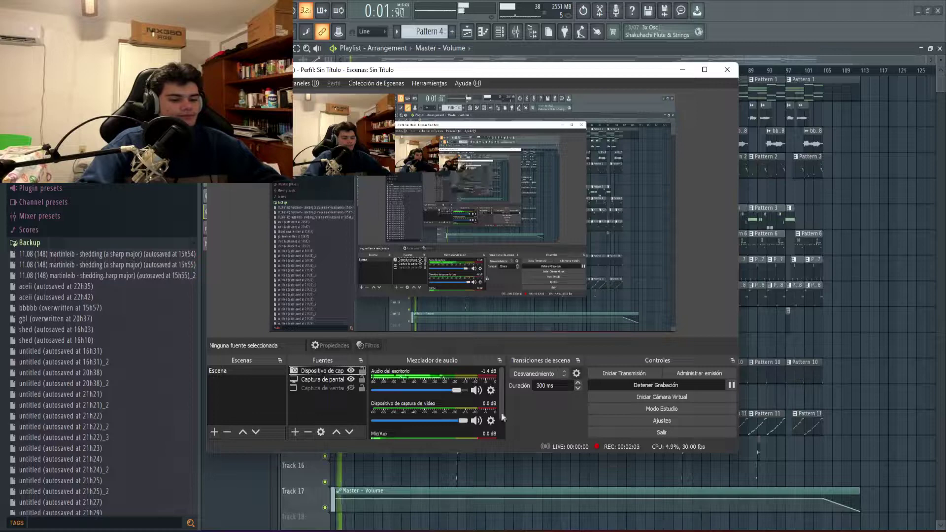
{"action": "scroll", "coordinate": [498, 409], "scroll_direction": "down", "scroll_amount": 2}
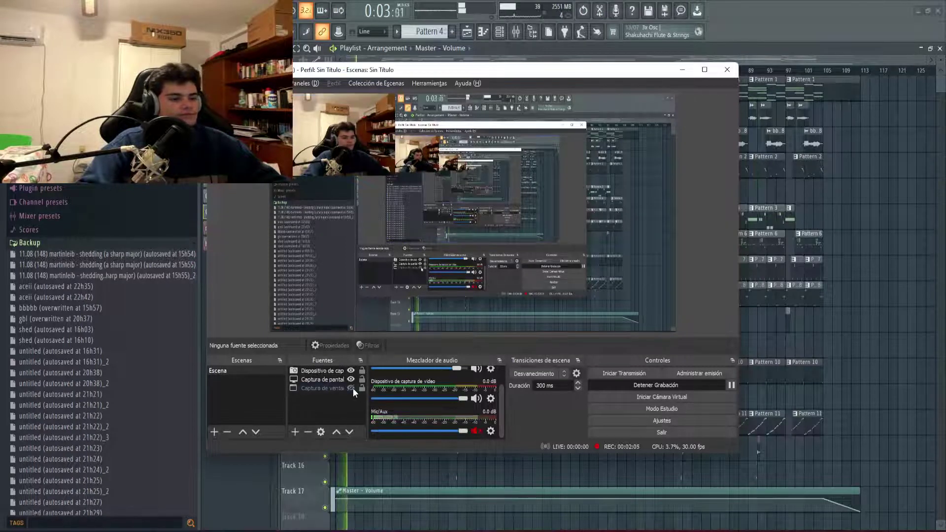
{"action": "left_click", "coordinate": [682, 70]}
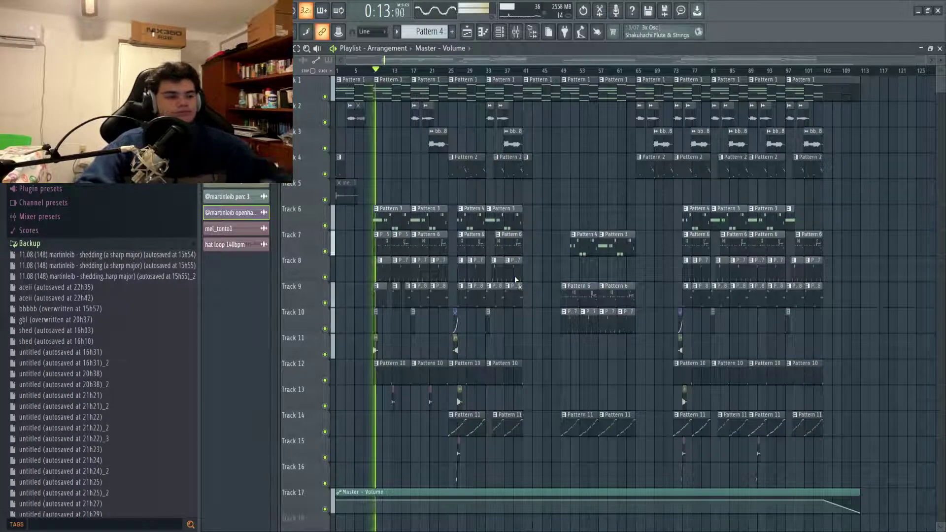
Follow the clips and patterns along the playlist during song playback, and stop it during the section after bar 33.
{"action": "scroll", "coordinate": [401, 278], "scroll_direction": "up", "scroll_amount": 3}
{"action": "scroll", "coordinate": [400, 276], "scroll_direction": "up", "scroll_amount": 2}
{"action": "scroll", "coordinate": [400, 275], "scroll_direction": "up", "scroll_amount": 1}
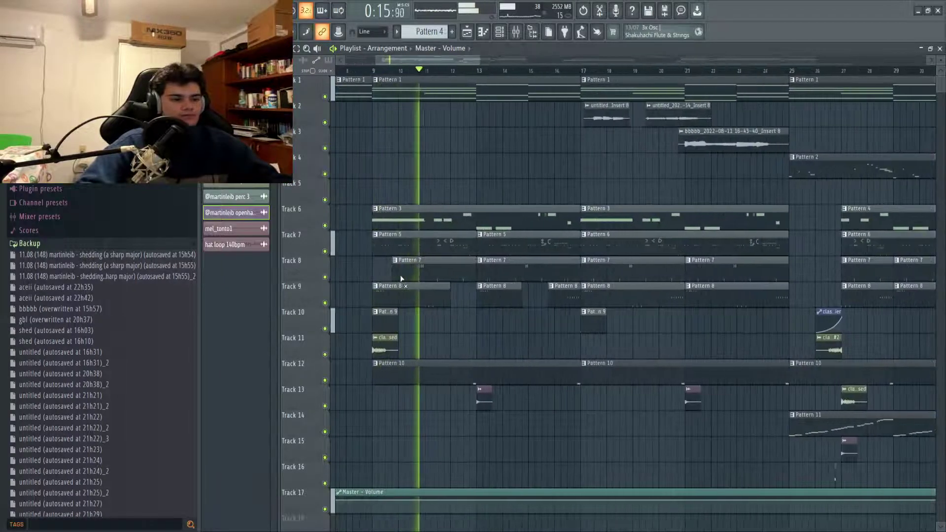
{"action": "scroll", "coordinate": [460, 293], "scroll_direction": "down", "scroll_amount": 3}
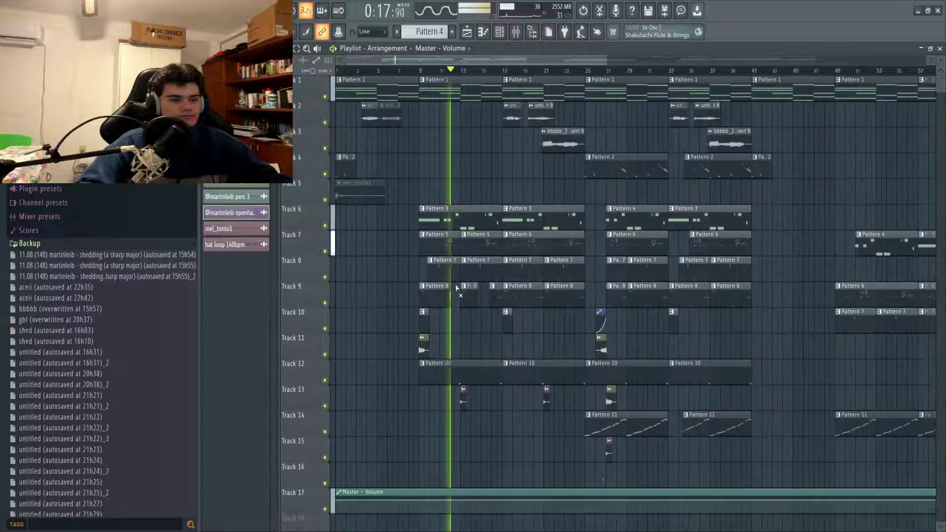
{"action": "scroll", "coordinate": [455, 290], "scroll_direction": "down", "scroll_amount": 1}
{"action": "scroll", "coordinate": [476, 317], "scroll_direction": "down", "scroll_amount": 2}
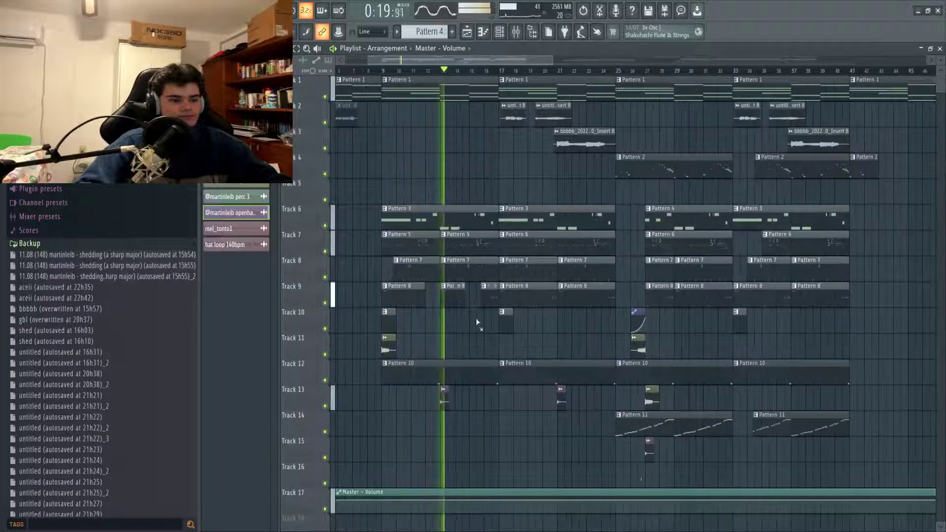
{"action": "scroll", "coordinate": [486, 353], "scroll_direction": "up", "scroll_amount": 3}
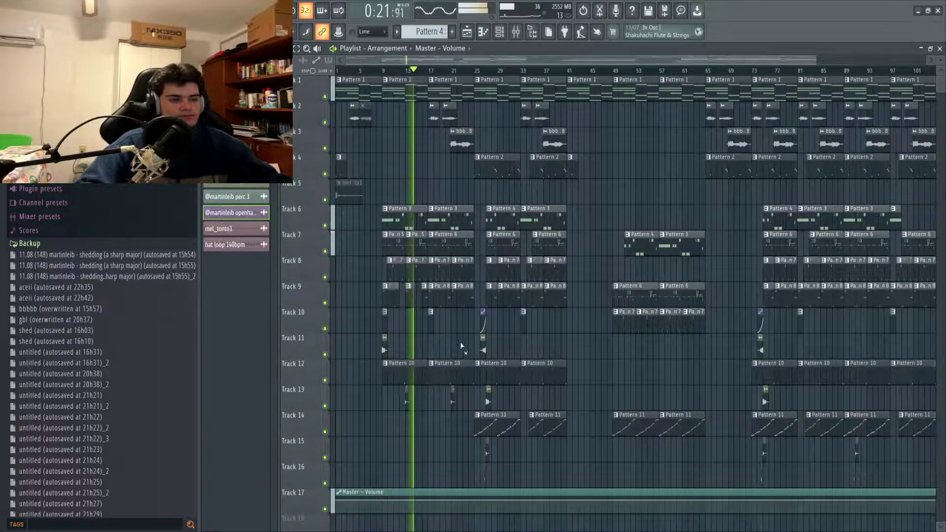
{"action": "scroll", "coordinate": [438, 342], "scroll_direction": "up", "scroll_amount": 1}
{"action": "scroll", "coordinate": [415, 342], "scroll_direction": "up", "scroll_amount": 5}
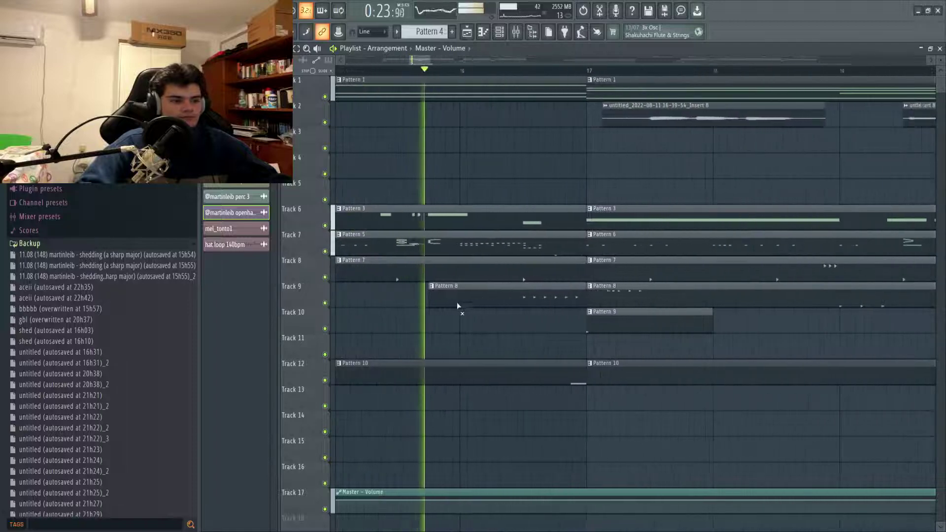
{"action": "scroll", "coordinate": [494, 326], "scroll_direction": "down", "scroll_amount": 5}
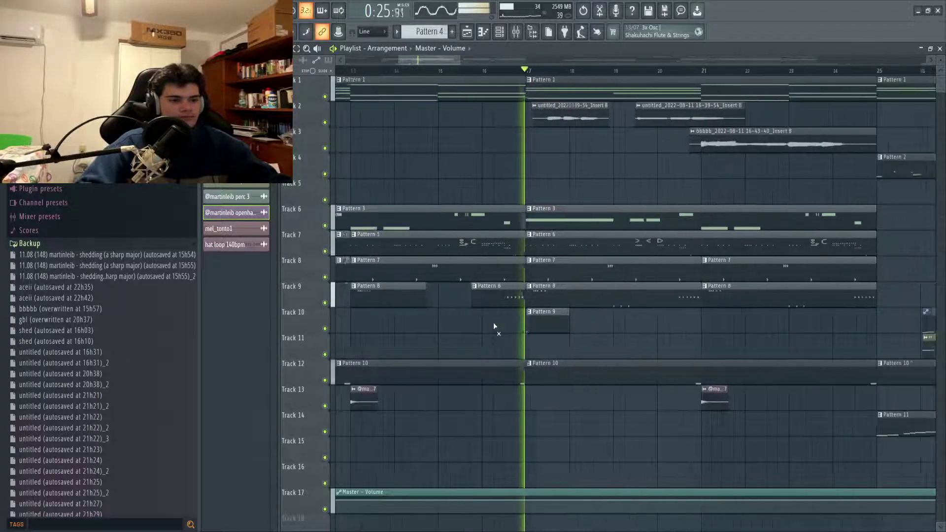
{"action": "scroll", "coordinate": [496, 317], "scroll_direction": "down", "scroll_amount": 4}
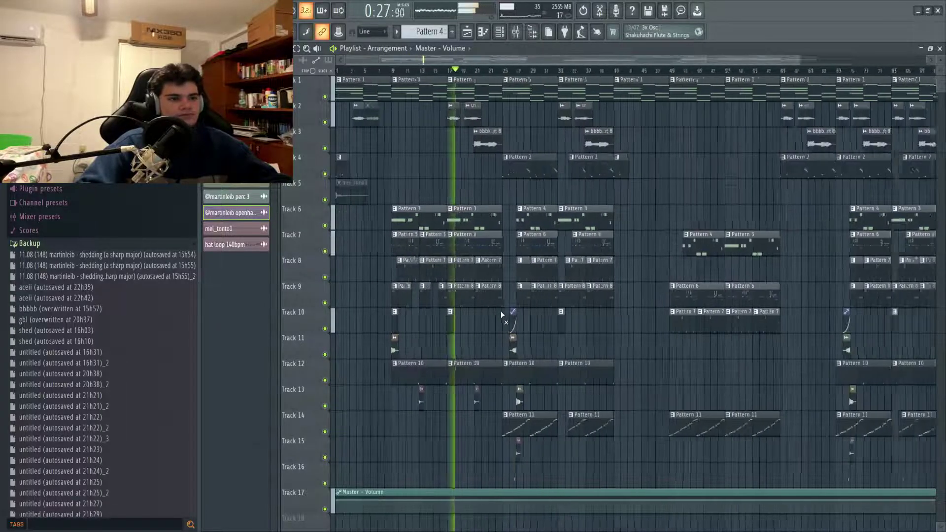
{"action": "scroll", "coordinate": [445, 288], "scroll_direction": "up", "scroll_amount": 5}
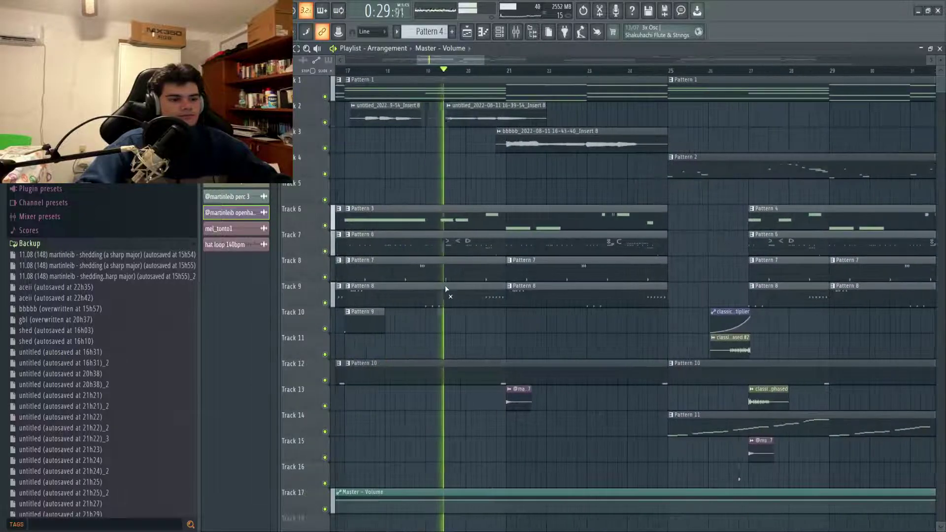
{"action": "scroll", "coordinate": [486, 320], "scroll_direction": "down", "scroll_amount": 6}
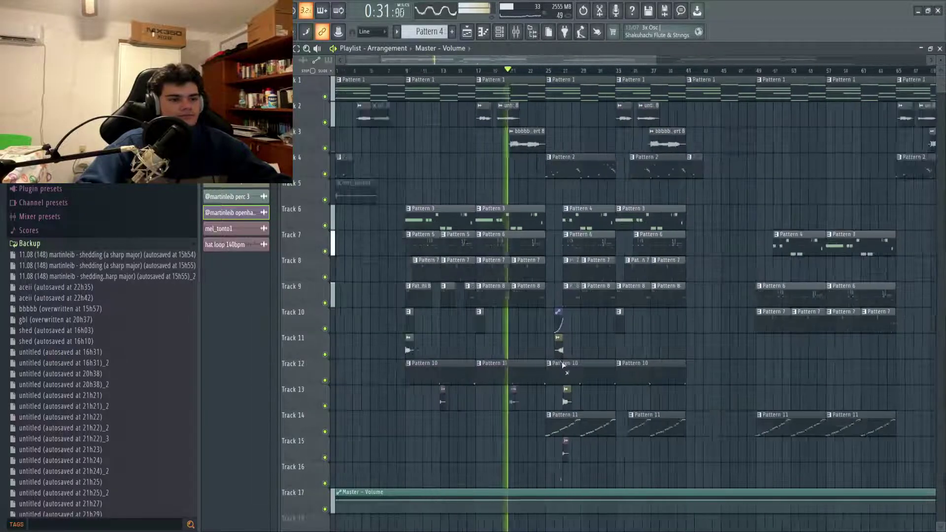
{"action": "scroll", "coordinate": [489, 326], "scroll_direction": "up", "scroll_amount": 7}
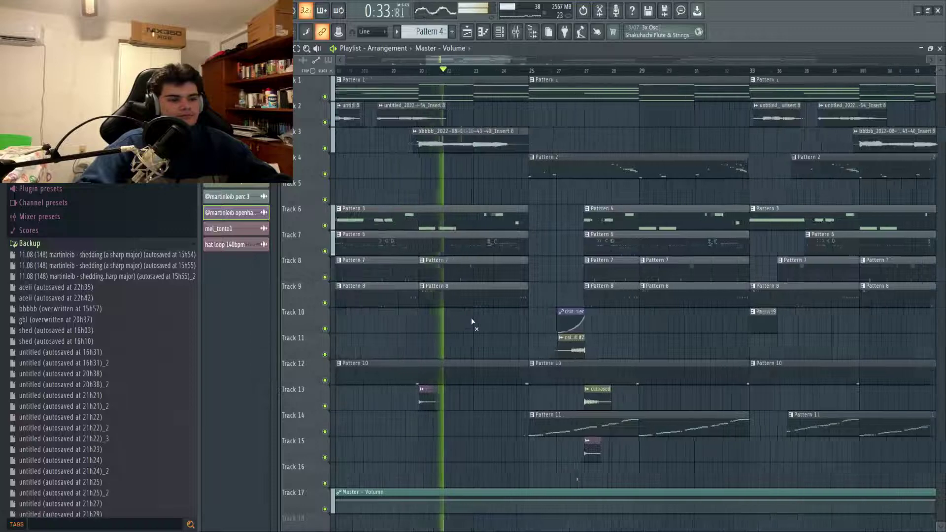
{"action": "scroll", "coordinate": [522, 310], "scroll_direction": "down", "scroll_amount": 5}
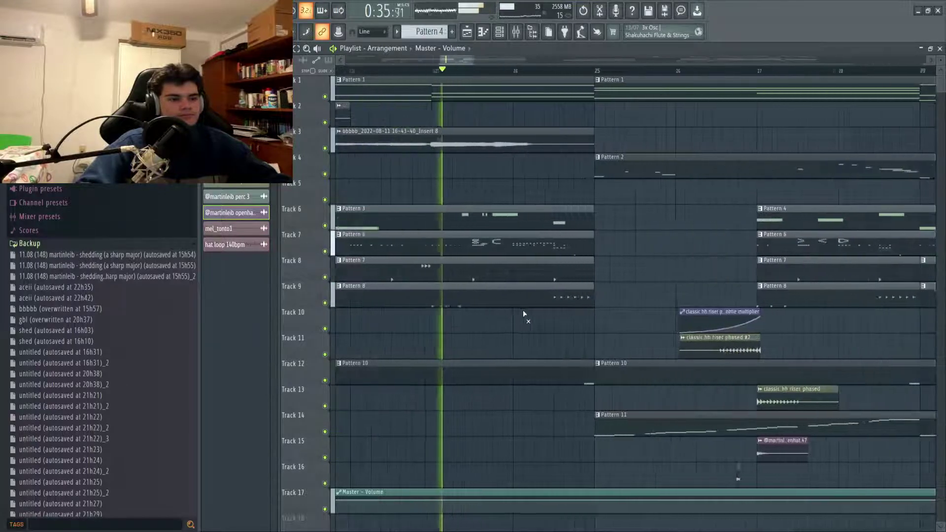
{"action": "scroll", "coordinate": [531, 286], "scroll_direction": "up", "scroll_amount": 4}
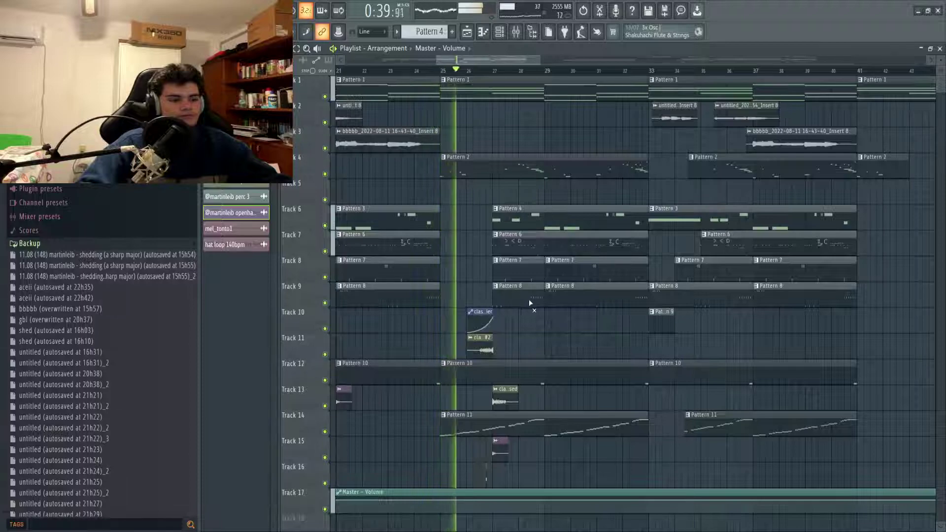
{"action": "scroll", "coordinate": [475, 330], "scroll_direction": "down", "scroll_amount": 4}
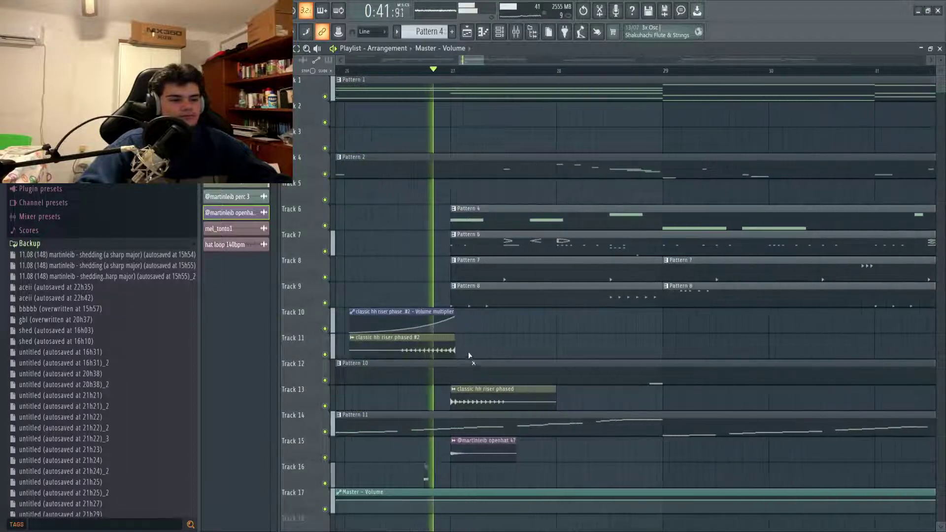
{"action": "scroll", "coordinate": [531, 320], "scroll_direction": "up", "scroll_amount": 3}
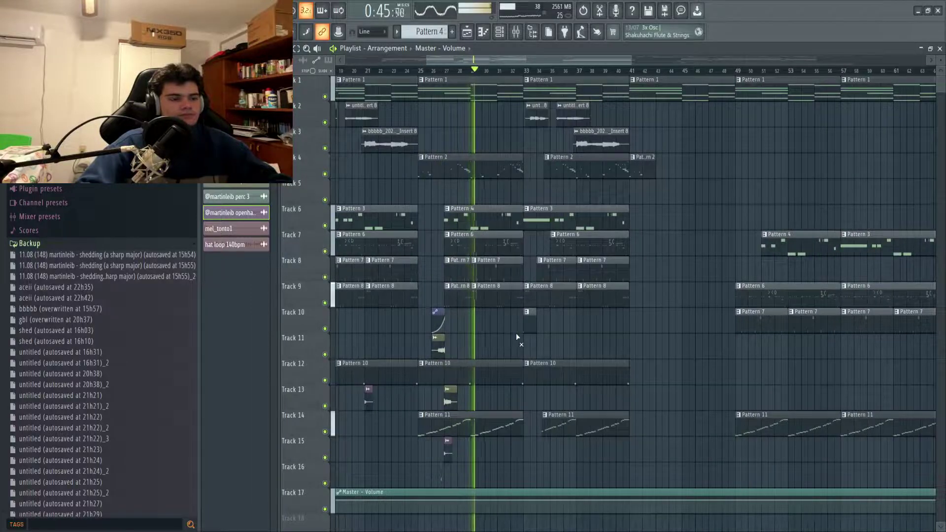
{"action": "scroll", "coordinate": [637, 335], "scroll_direction": "up", "scroll_amount": 3}
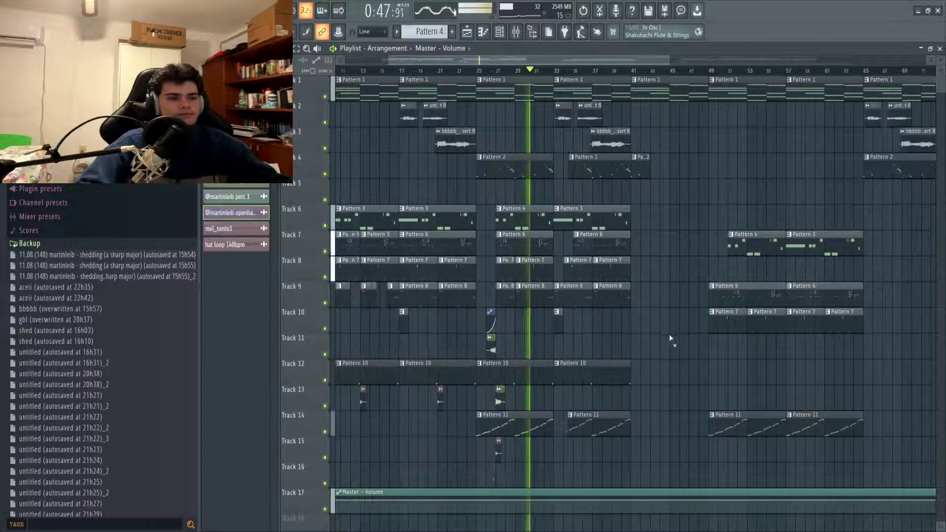
{"action": "scroll", "coordinate": [477, 283], "scroll_direction": "down", "scroll_amount": 4}
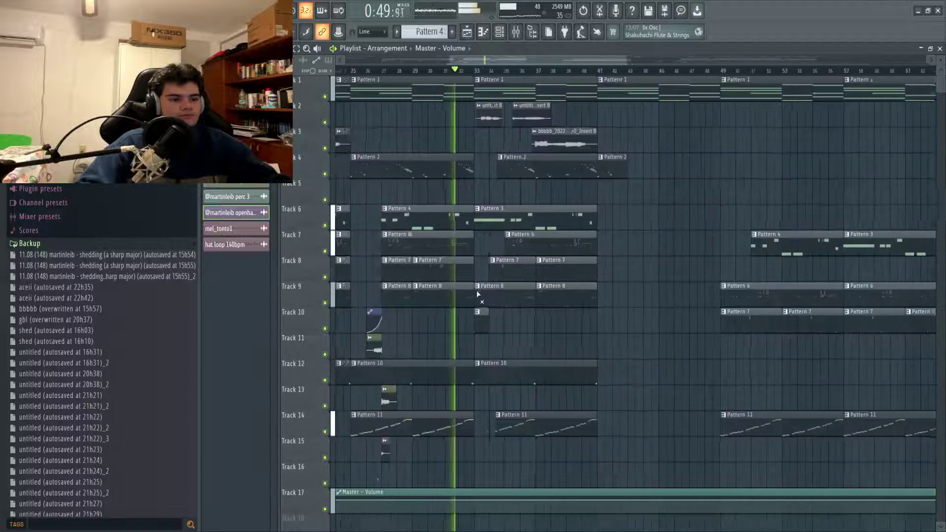
{"action": "scroll", "coordinate": [485, 290], "scroll_direction": "up", "scroll_amount": 5}
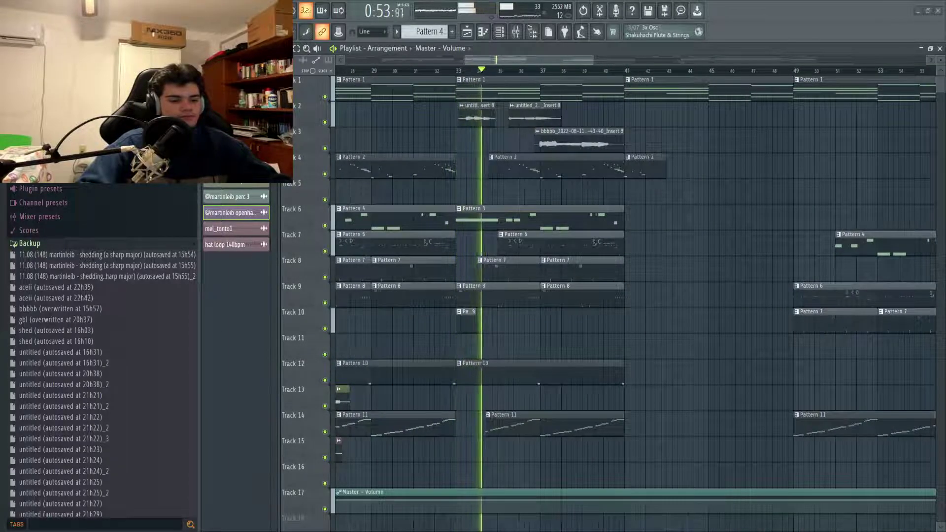
{"action": "scroll", "coordinate": [488, 417], "scroll_direction": "down", "scroll_amount": 5}
{"action": "scroll", "coordinate": [488, 418], "scroll_direction": "down", "scroll_amount": 3}
{"action": "key", "text": "space"}
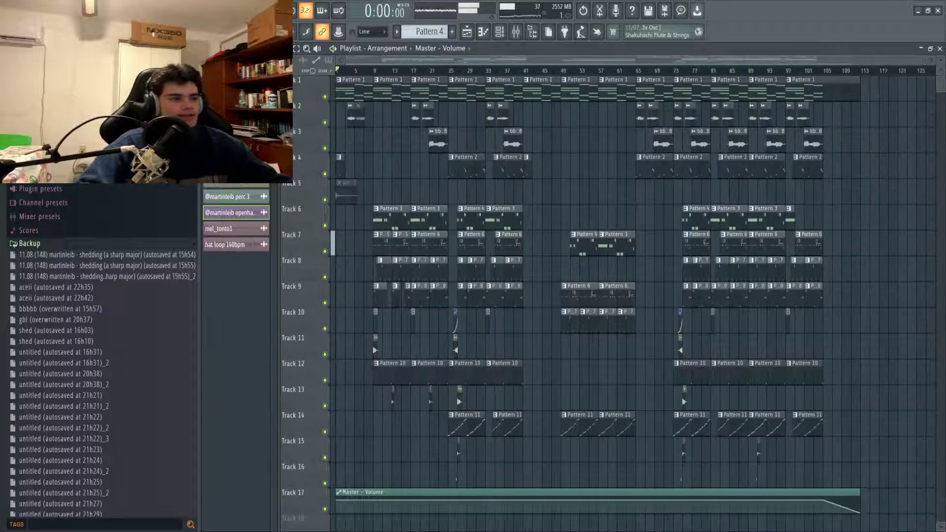
Set the playback position to bar 25 and open Pattern 1's Omnisphere notes in the piano roll.
{"action": "left_click", "coordinate": [448, 69]}
{"action": "scroll", "coordinate": [586, 207], "scroll_direction": "up", "scroll_amount": 5}
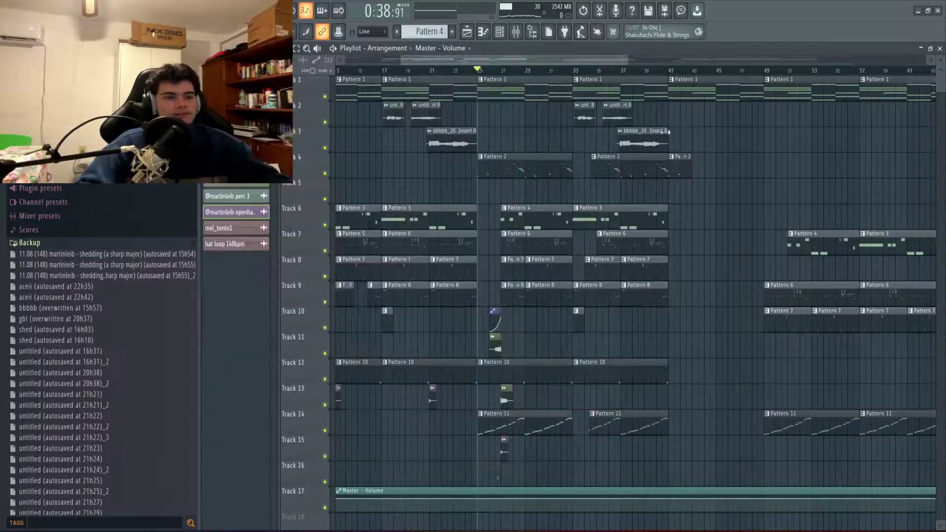
{"action": "double_click", "coordinate": [527, 86]}
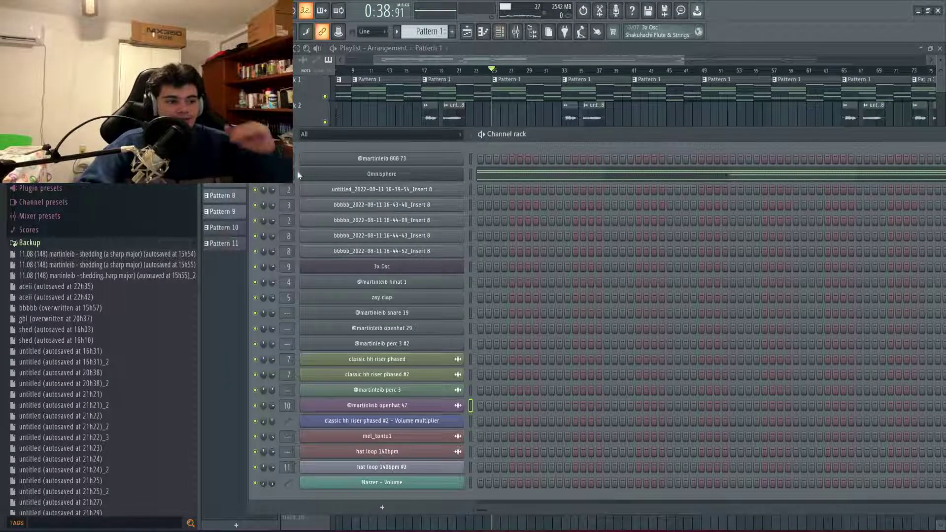
{"action": "key", "text": "F9"}
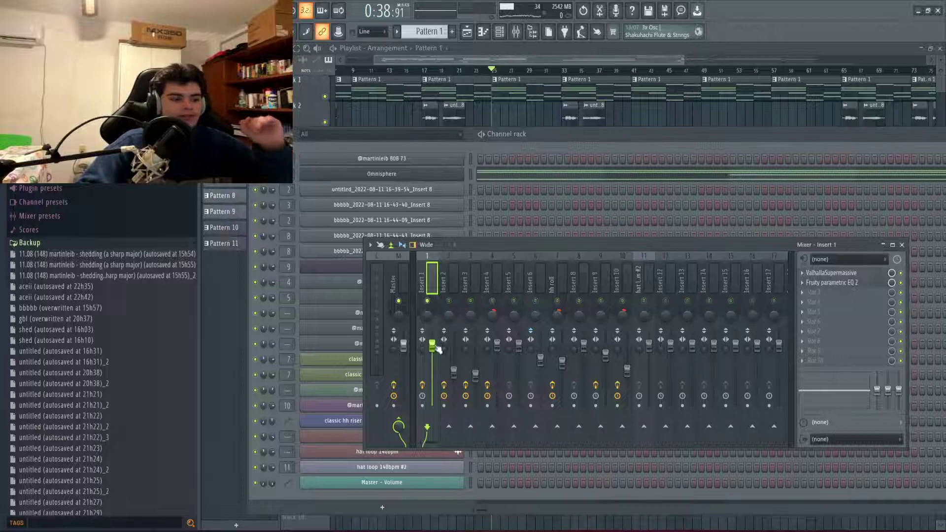
{"action": "left_click", "coordinate": [518, 169]}
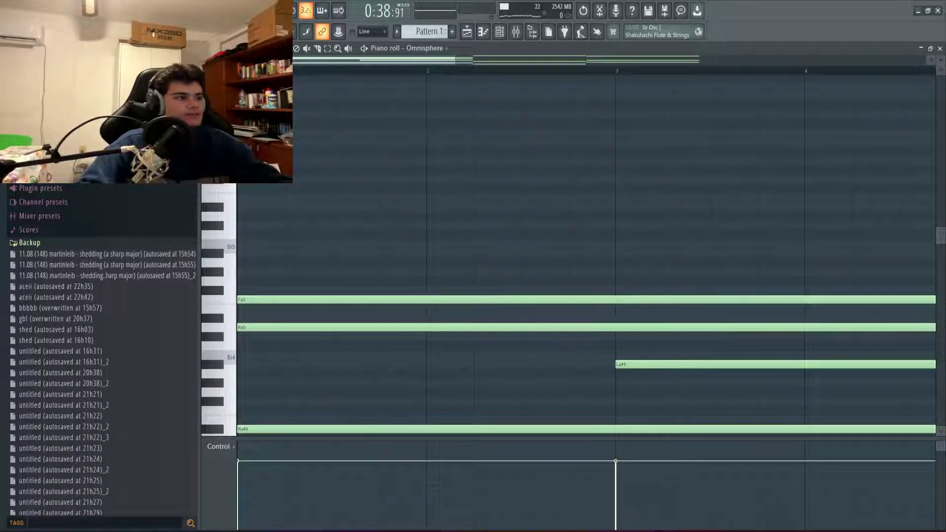
Play Pattern 1 and examine the Omnisphere chord notes in the piano roll.
{"action": "key", "text": "space"}
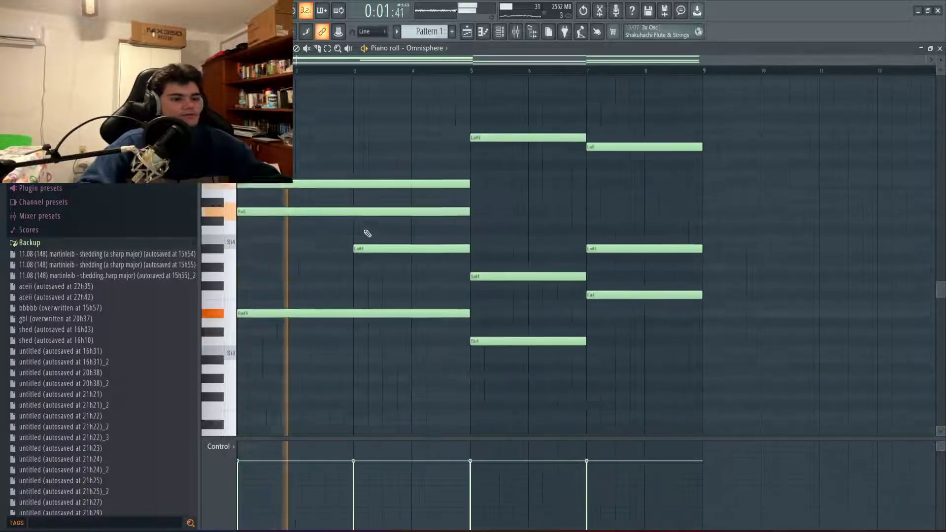
{"action": "scroll", "coordinate": [480, 236], "scroll_direction": "up", "scroll_amount": 2}
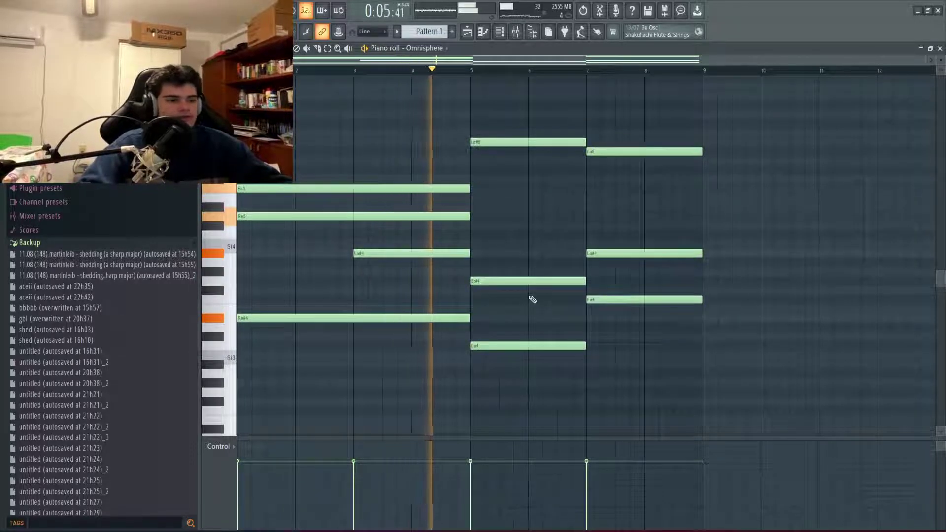
{"action": "scroll", "coordinate": [532, 299], "scroll_direction": "up", "scroll_amount": 2}
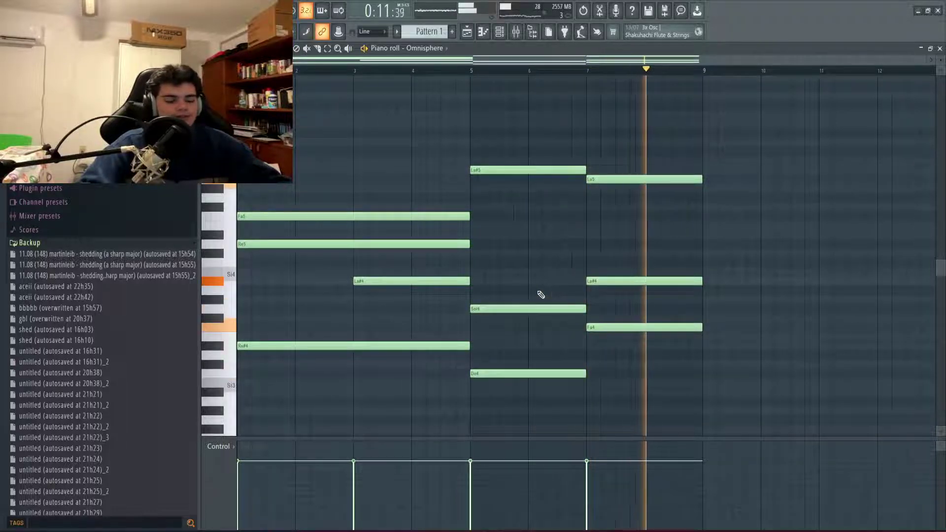
Switch to OBS and unmute the Mic/Aux channel in the audio mixer.
{"action": "left_click", "coordinate": [648, 517]}
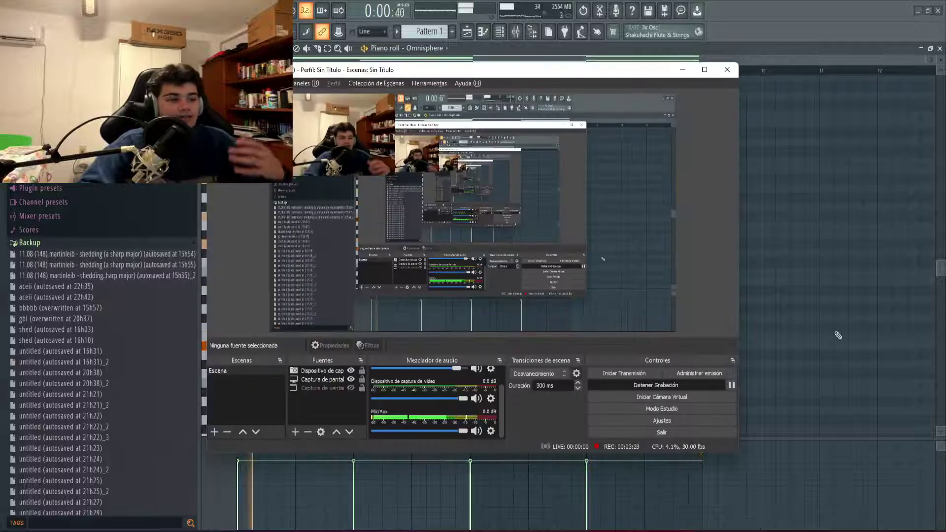
Return to FL Studio from OBS and stop Pattern 1's playback.
{"action": "left_click", "coordinate": [875, 321]}
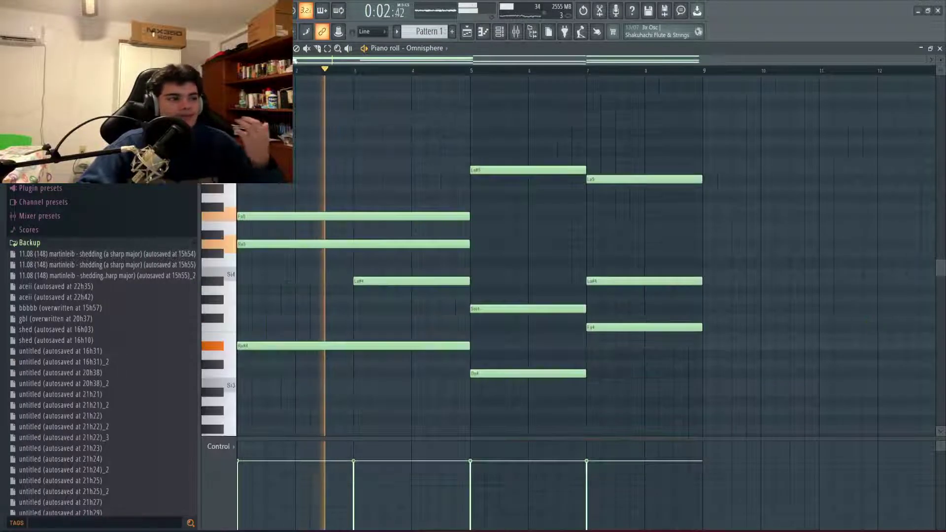
{"action": "key", "text": "space"}
{"action": "key", "text": "alt+Tab"}
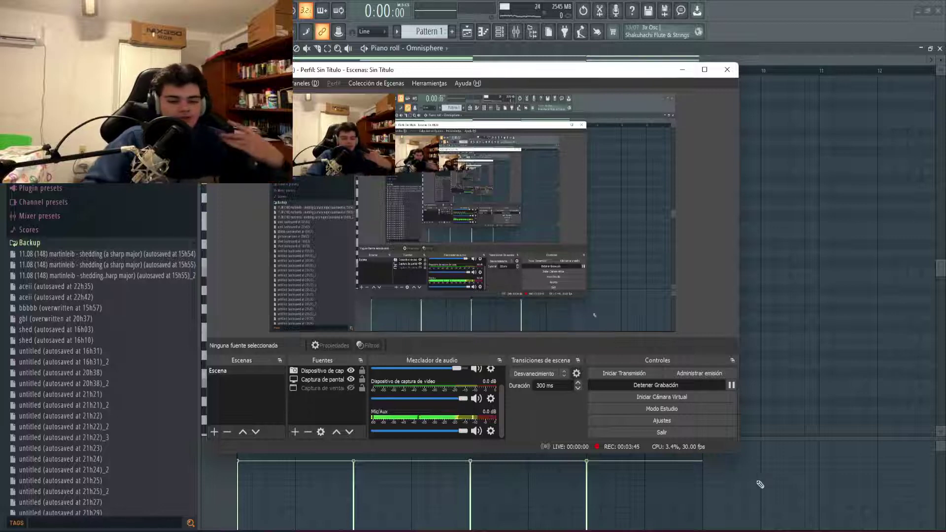
{"action": "left_click", "coordinate": [772, 376]}
Examine the sustained Omnisphere chord notes of Pattern 1 across their pitch range in the piano roll.
{"action": "scroll", "coordinate": [752, 372], "scroll_direction": "down", "scroll_amount": 2}
{"action": "scroll", "coordinate": [680, 389], "scroll_direction": "up", "scroll_amount": 3}
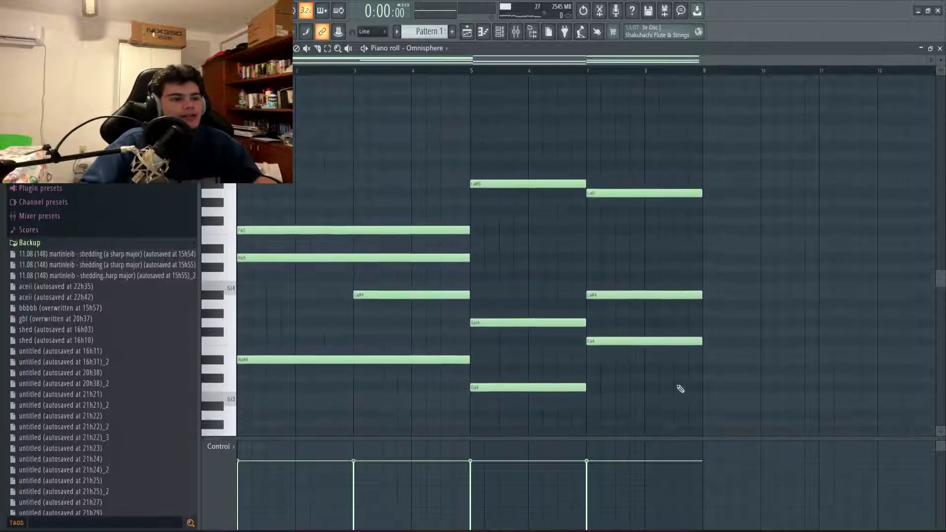
{"action": "scroll", "coordinate": [493, 321], "scroll_direction": "down", "scroll_amount": 1}
{"action": "scroll", "coordinate": [371, 261], "scroll_direction": "up", "scroll_amount": 1}
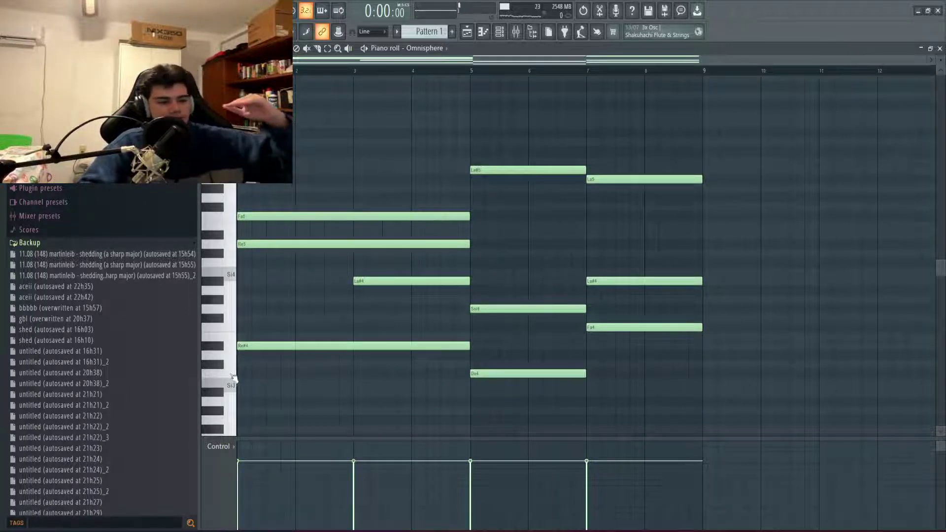
{"action": "key", "text": "alt+Tab"}
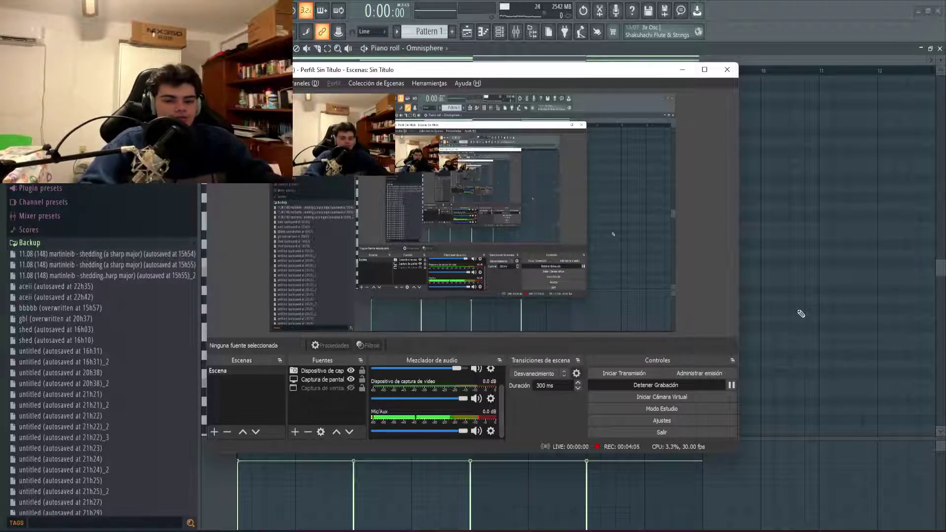
{"action": "left_click", "coordinate": [798, 311]}
{"action": "scroll", "coordinate": [554, 203], "scroll_direction": "up", "scroll_amount": 1}
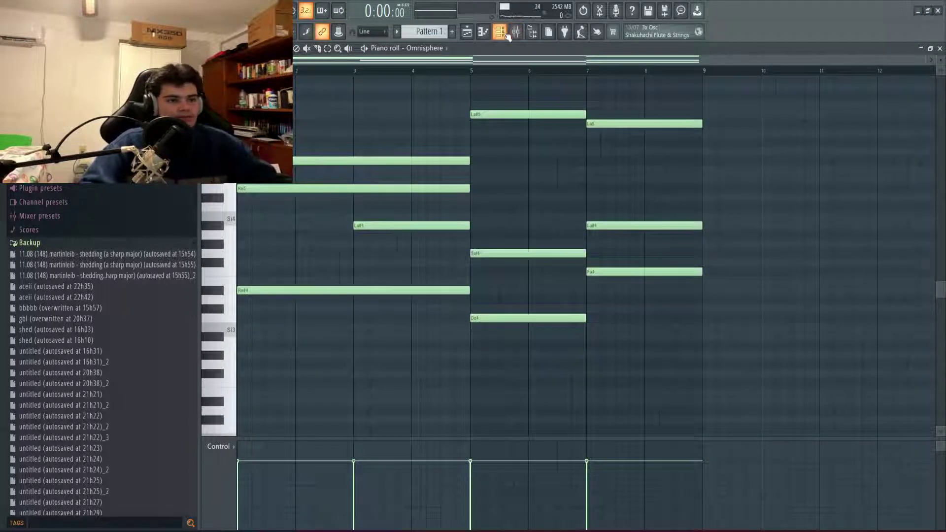
{"action": "scroll", "coordinate": [679, 147], "scroll_direction": "up", "scroll_amount": 1}
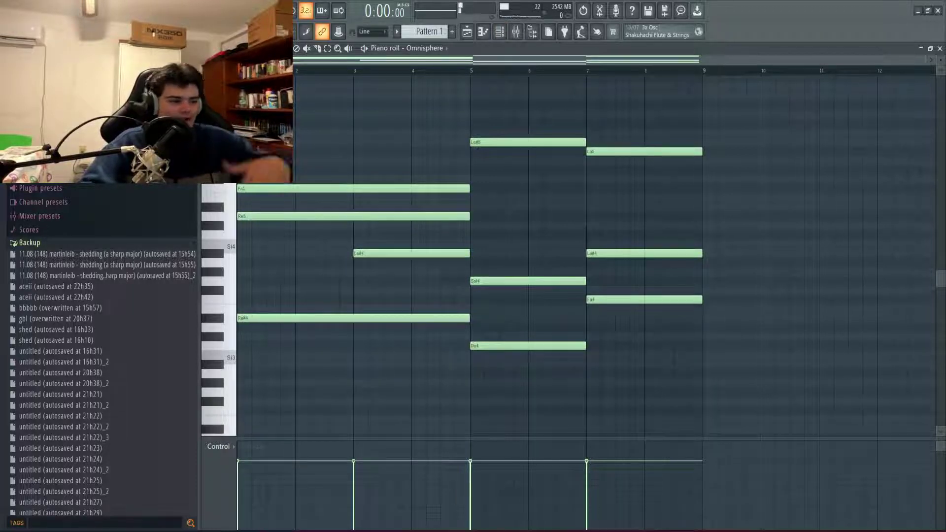
Bring up the channel rack and mixer, and inspect ValhallaSupermassive and Fruity parametric EQ 2 on Insert 1.
{"action": "left_click", "coordinate": [506, 33]}
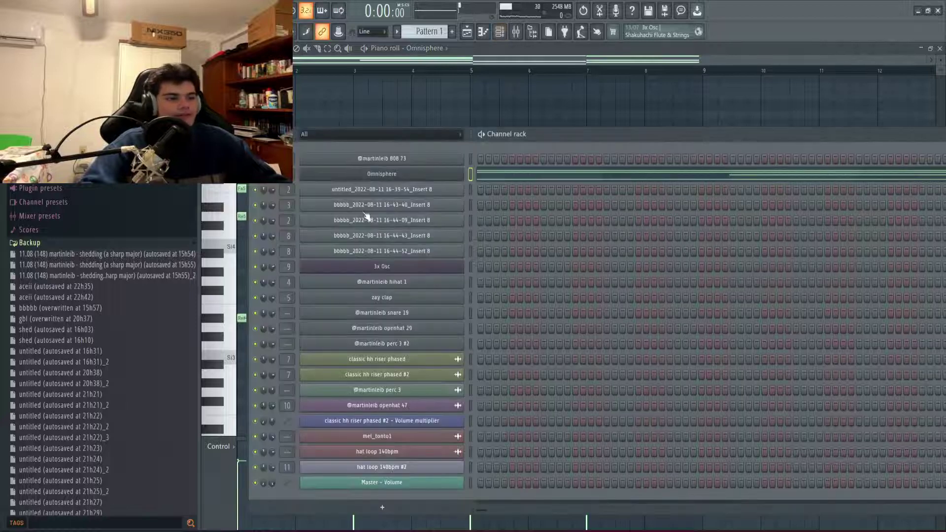
{"action": "key", "text": "F9"}
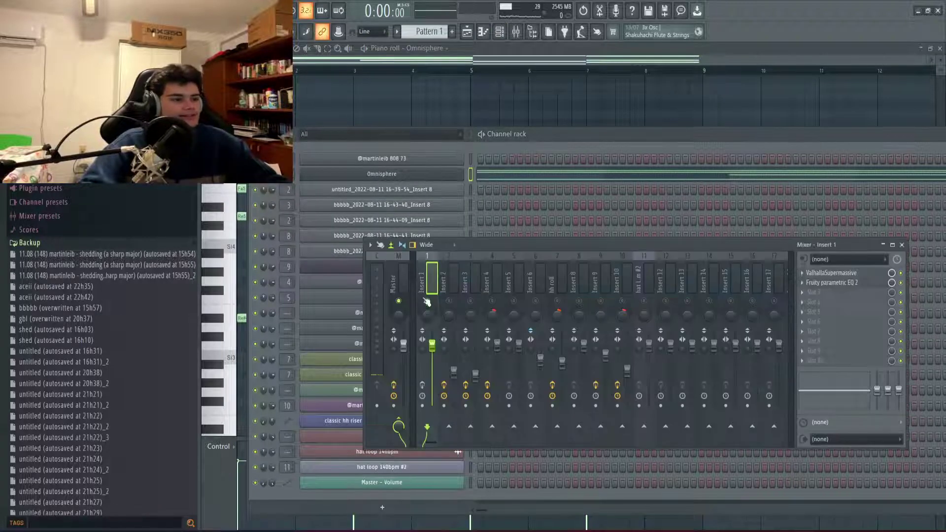
{"action": "left_click", "coordinate": [875, 275]}
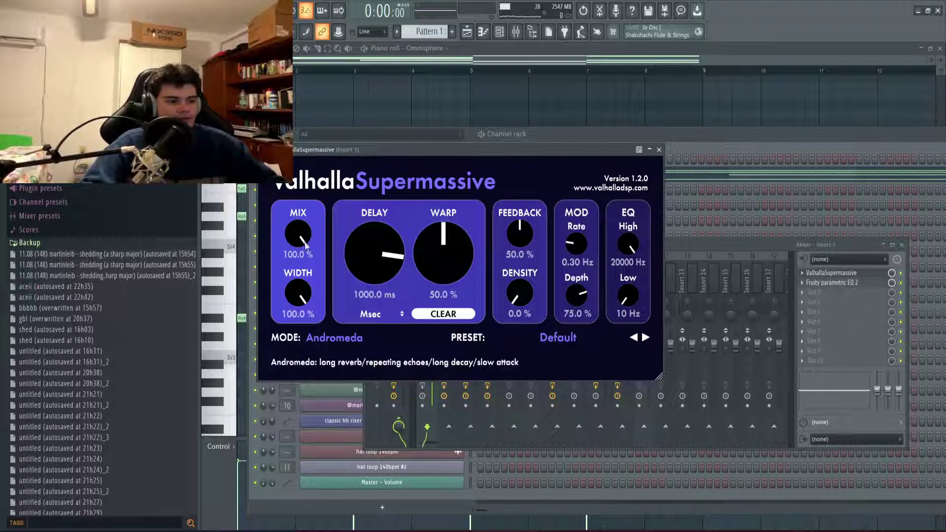
{"action": "left_click", "coordinate": [659, 149]}
{"action": "left_click", "coordinate": [860, 283]}
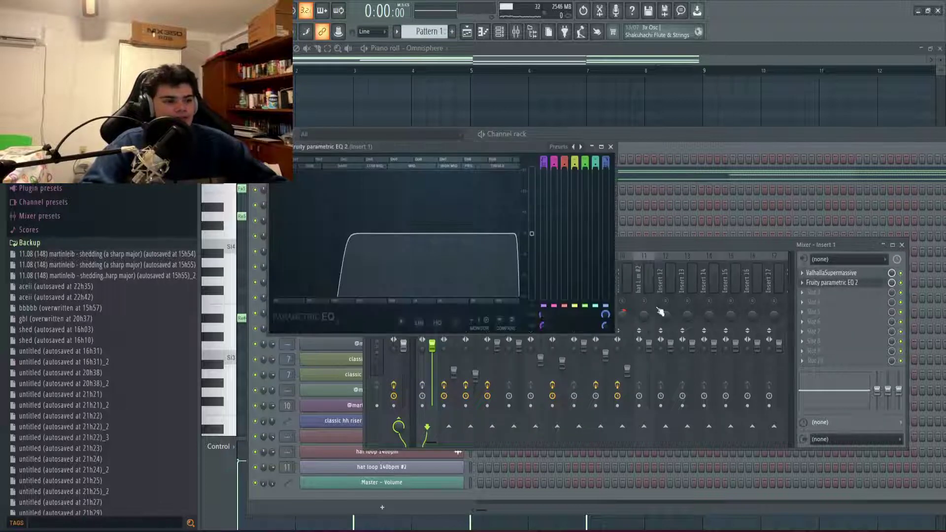
{"action": "left_click", "coordinate": [610, 148]}
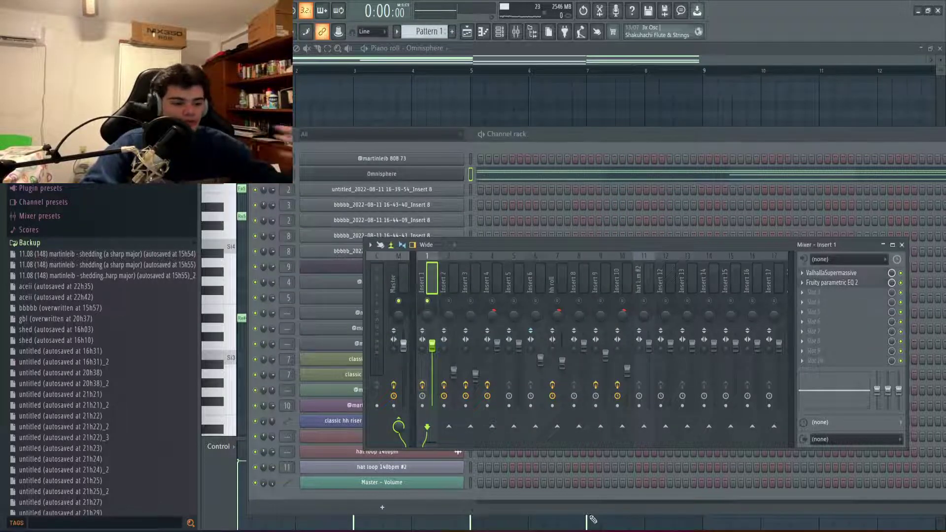
Load Fruity Convolver into the third effect slot of Insert 1 and delete it from the slot.
{"action": "key", "text": "alt+Tab"}
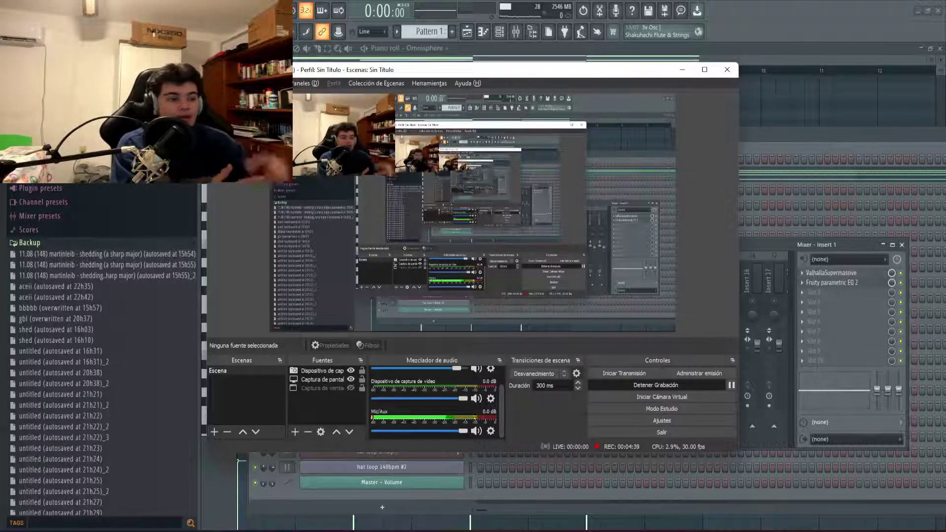
{"action": "left_click", "coordinate": [807, 335]}
{"action": "mouse_move", "coordinate": [838, 300]}
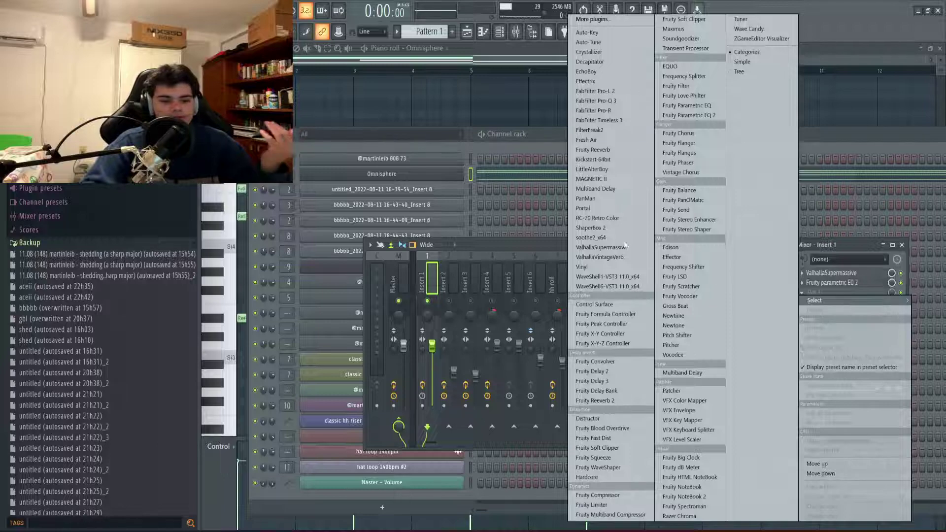
{"action": "left_click", "coordinate": [617, 363]}
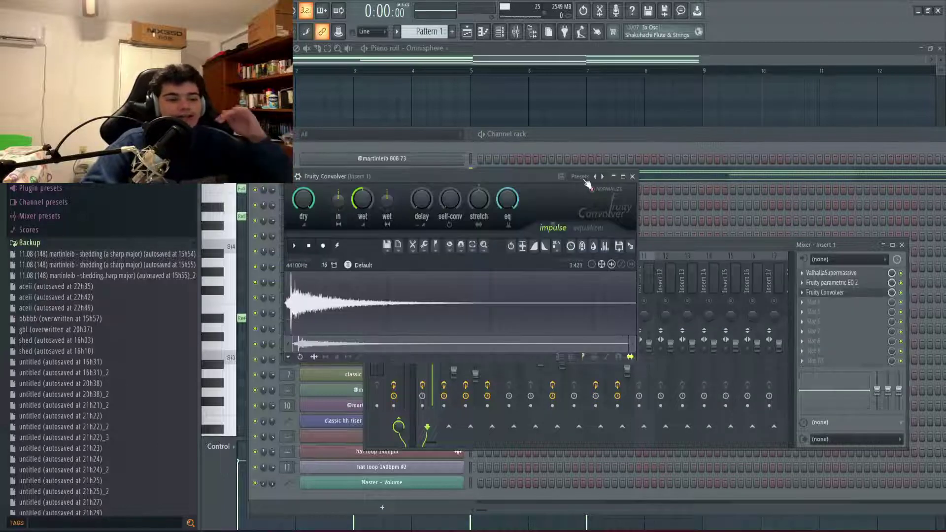
{"action": "left_click", "coordinate": [585, 181]}
{"action": "left_click", "coordinate": [445, 183]}
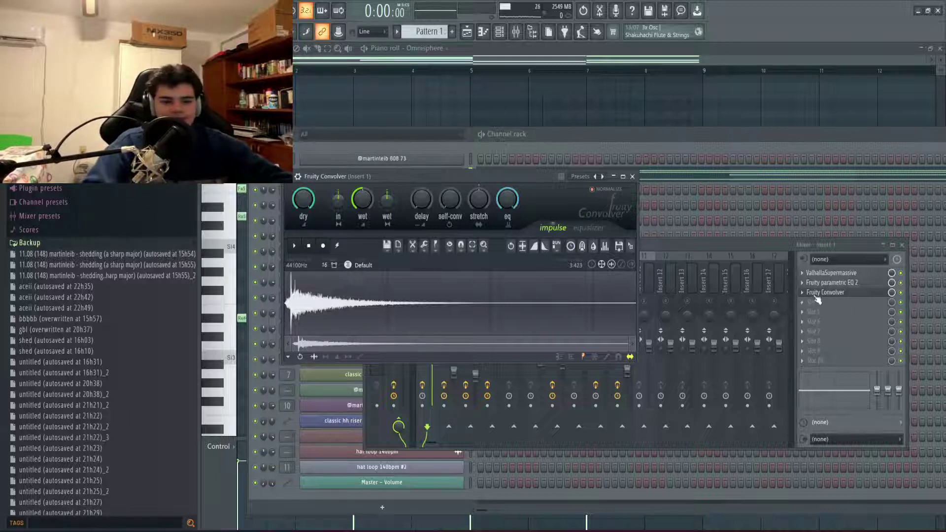
{"action": "right_click", "coordinate": [799, 294]}
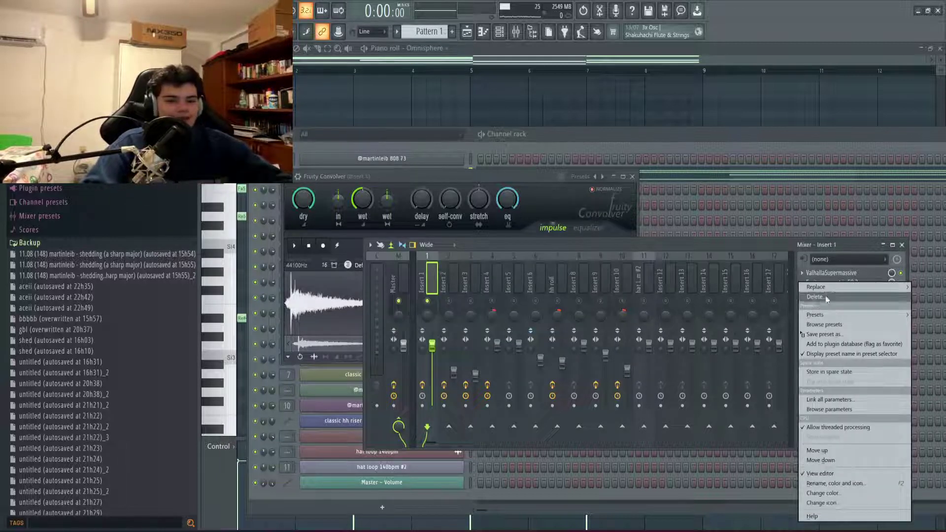
{"action": "left_click", "coordinate": [828, 298]}
Check ValhallaSupermassive's settings on Insert 1 and return to the Omnisphere piano roll.
{"action": "left_click", "coordinate": [844, 274]}
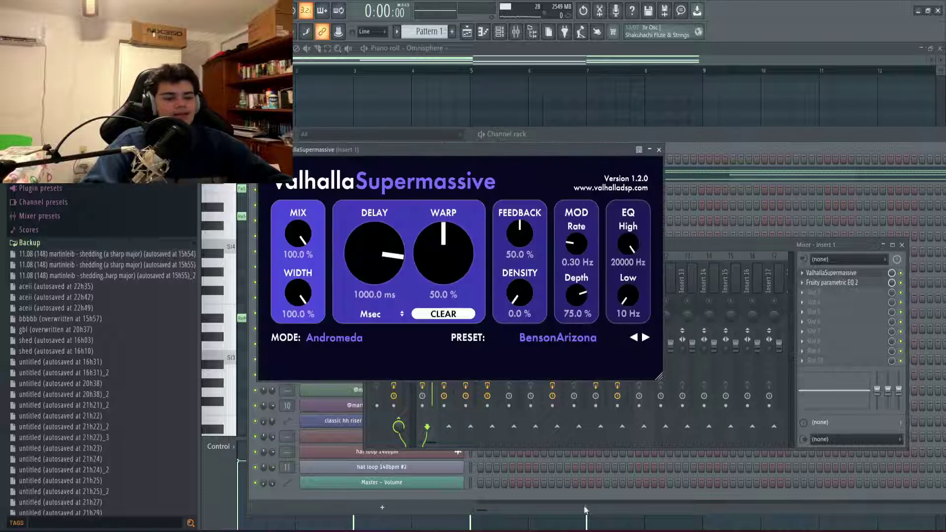
{"action": "key", "text": "alt+Tab"}
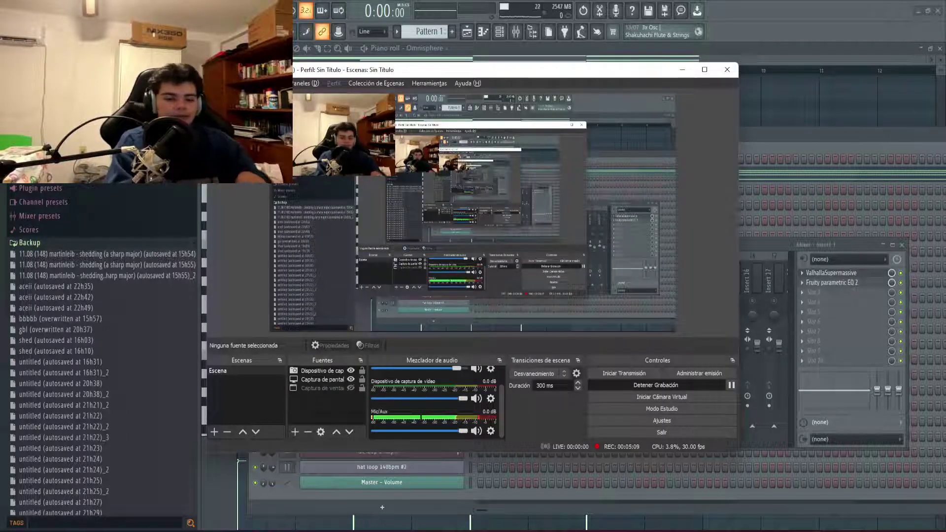
{"action": "left_click", "coordinate": [787, 150]}
{"action": "scroll", "coordinate": [627, 201], "scroll_direction": "down", "scroll_amount": 1}
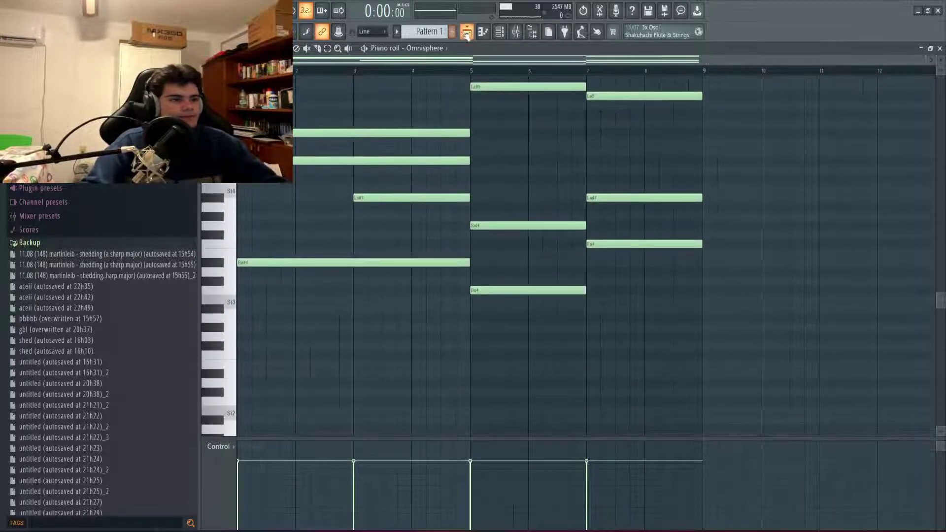
Open the playlist, bring up the mixer over it, and briefly show ValhallaSupermassive on Insert 1.
{"action": "left_click", "coordinate": [466, 32]}
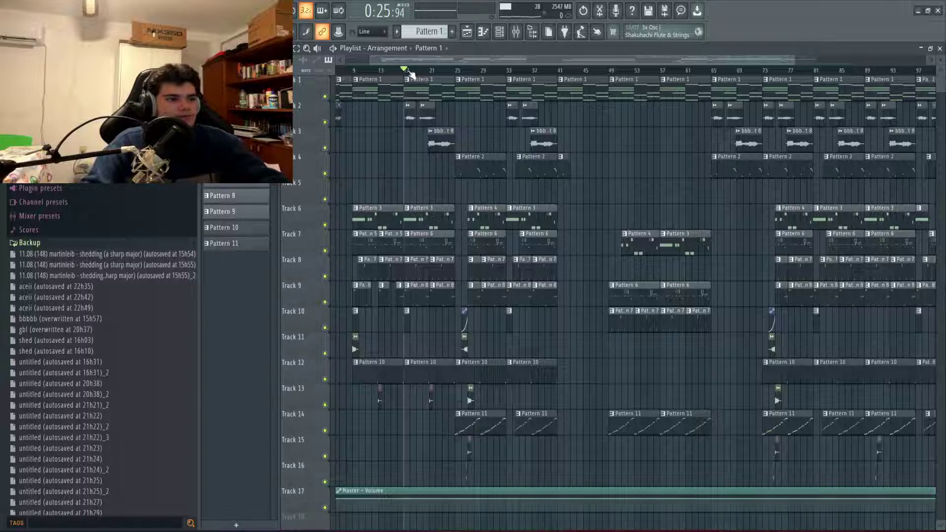
{"action": "key", "text": "F9"}
{"action": "left_click", "coordinate": [842, 274]}
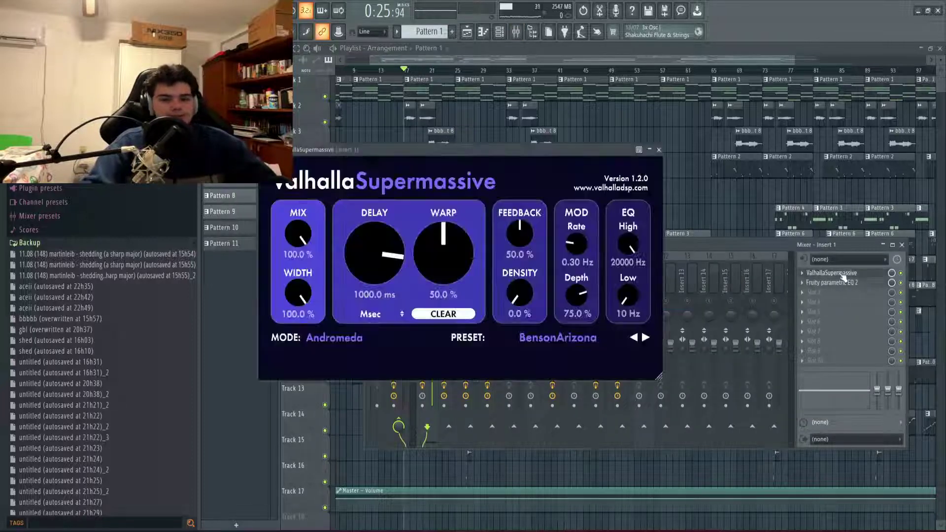
{"action": "left_click", "coordinate": [843, 275]}
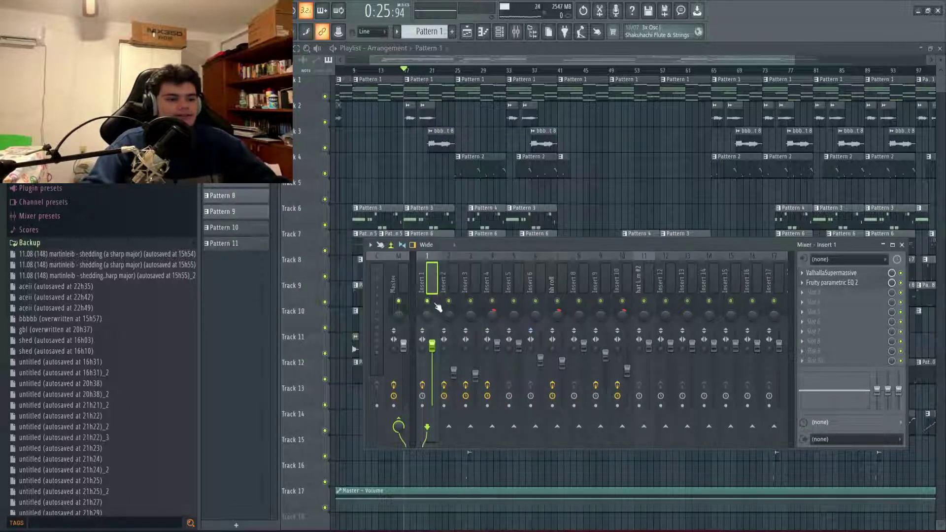
Play the song from bar 17 and solo Track 1 with the Pattern 1 chords.
{"action": "key", "text": "space"}
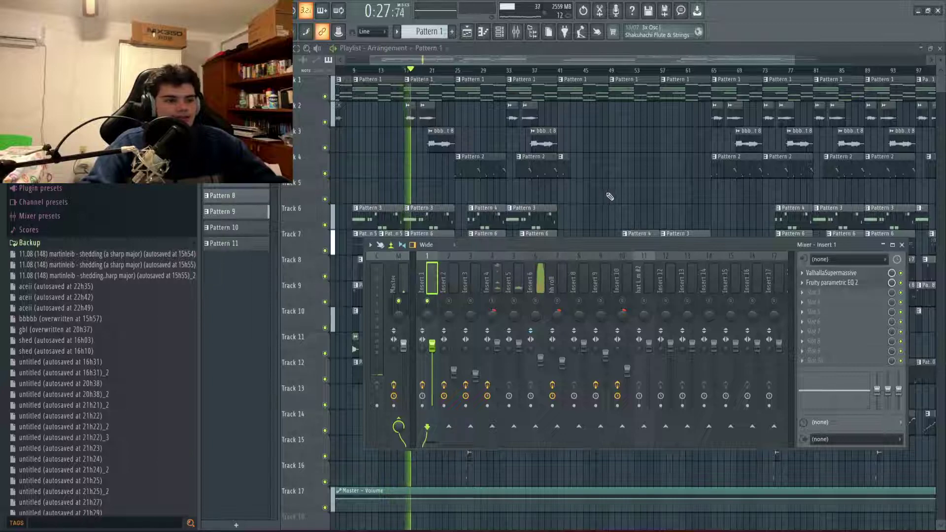
{"action": "key", "text": "F9"}
{"action": "left_click", "coordinate": [324, 96], "text": "ctrl"}
{"action": "scroll", "coordinate": [332, 122], "scroll_direction": "up", "scroll_amount": 2, "text": "ctrl"}
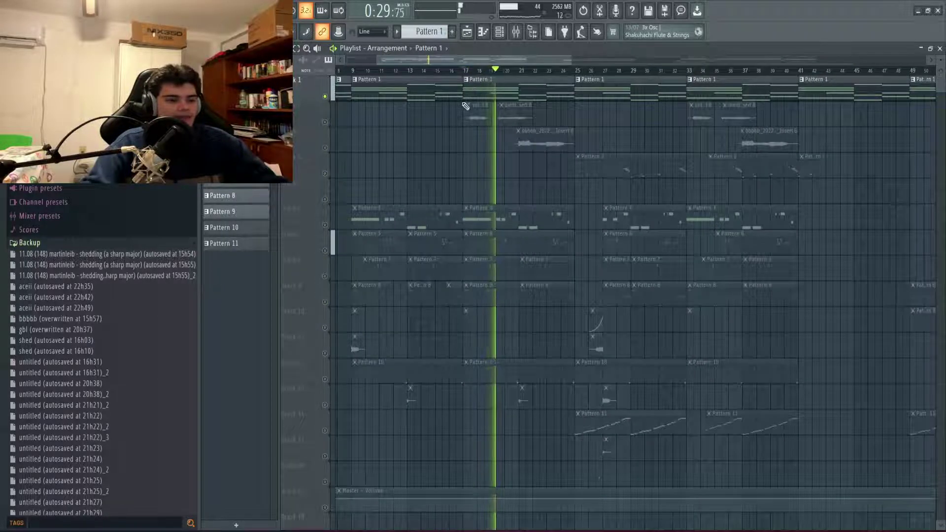
Watch the Insert 1 and Master levels in the mixer while the soloed chords play, and stop playback.
{"action": "key", "text": "F9"}
{"action": "key", "text": "alt+Tab"}
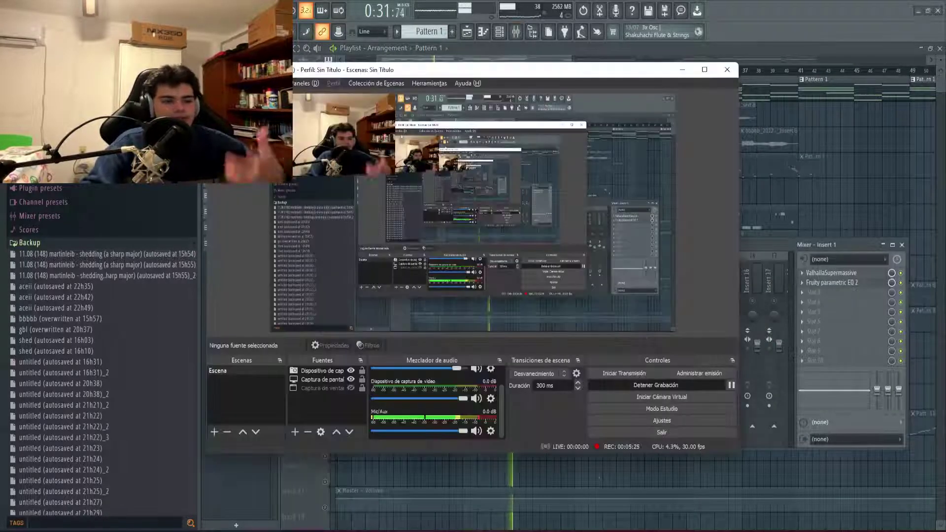
{"action": "key", "text": "alt+Tab"}
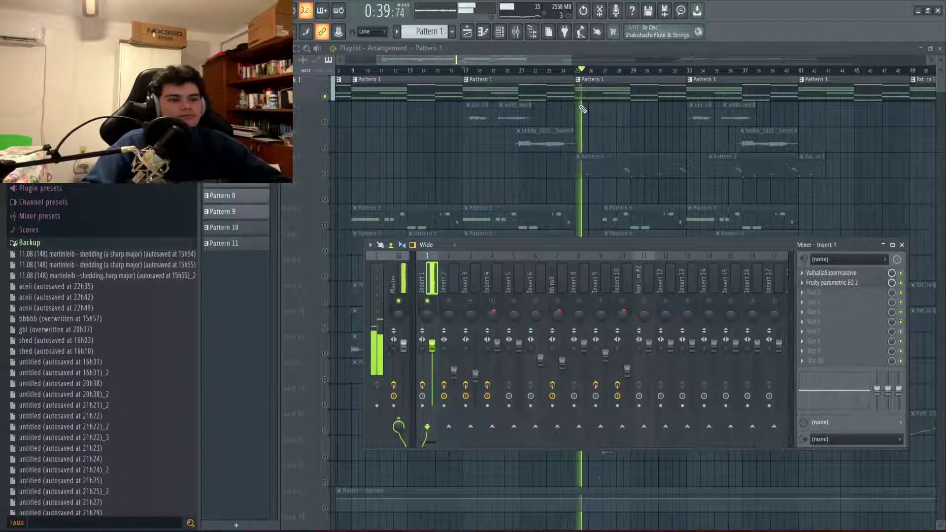
{"action": "key", "text": "F9"}
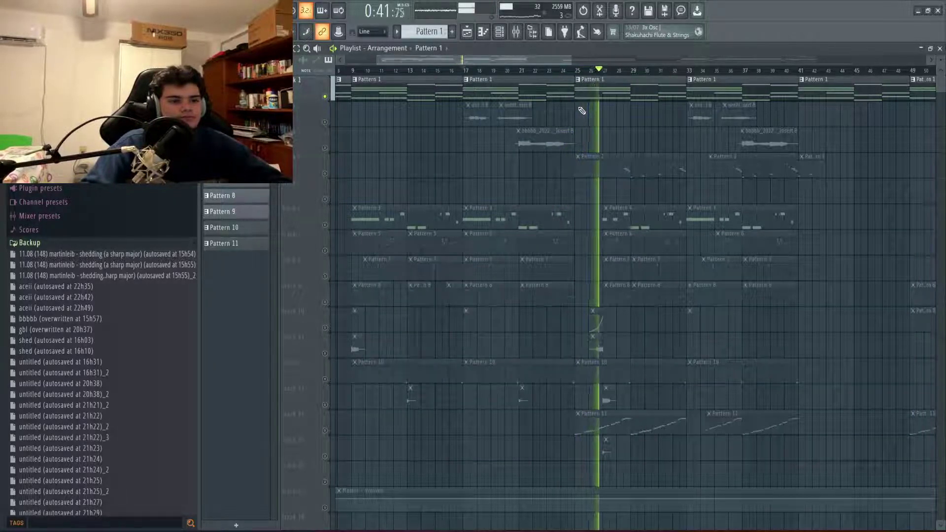
{"action": "key", "text": "space"}
Set the song's playback position to the start of bar 25 in the playlist.
{"action": "scroll", "coordinate": [581, 111], "scroll_direction": "down", "scroll_amount": 5}
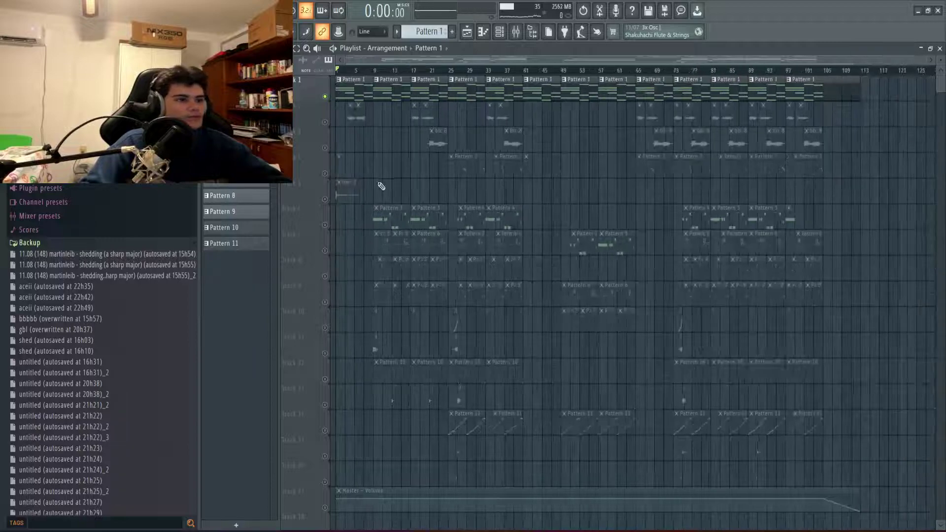
{"action": "scroll", "coordinate": [381, 185], "scroll_direction": "up", "scroll_amount": 4}
{"action": "left_click", "coordinate": [418, 71]}
{"action": "key", "text": "alt+Tab"}
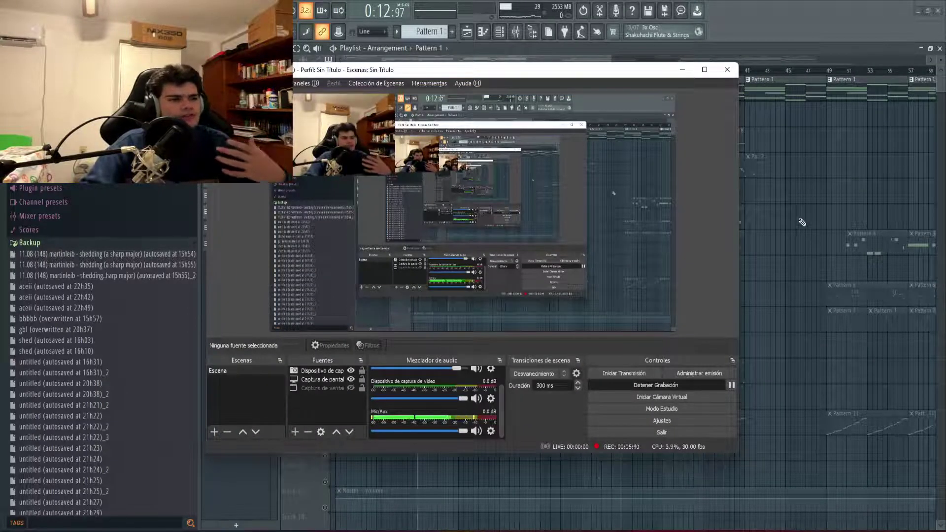
{"action": "key", "text": "alt+Tab"}
{"action": "scroll", "coordinate": [498, 181], "scroll_direction": "up", "scroll_amount": 6}
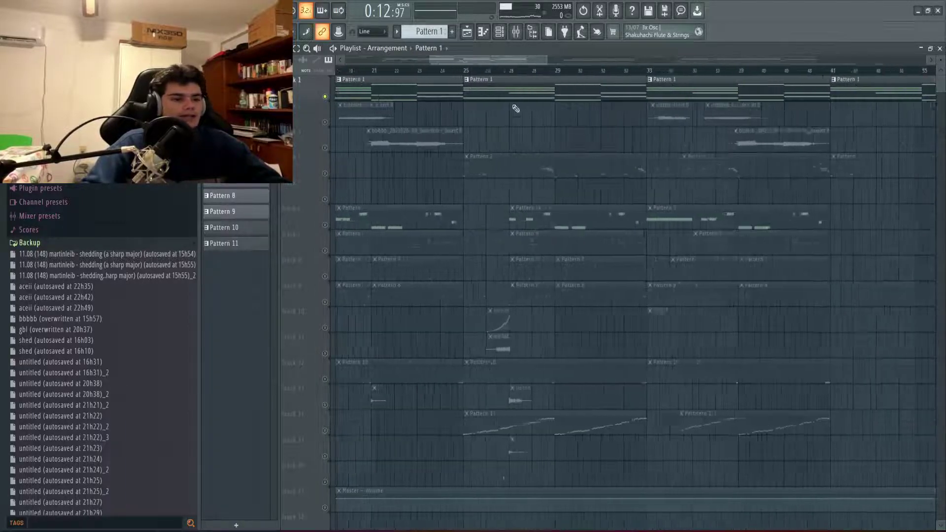
{"action": "left_click", "coordinate": [425, 72]}
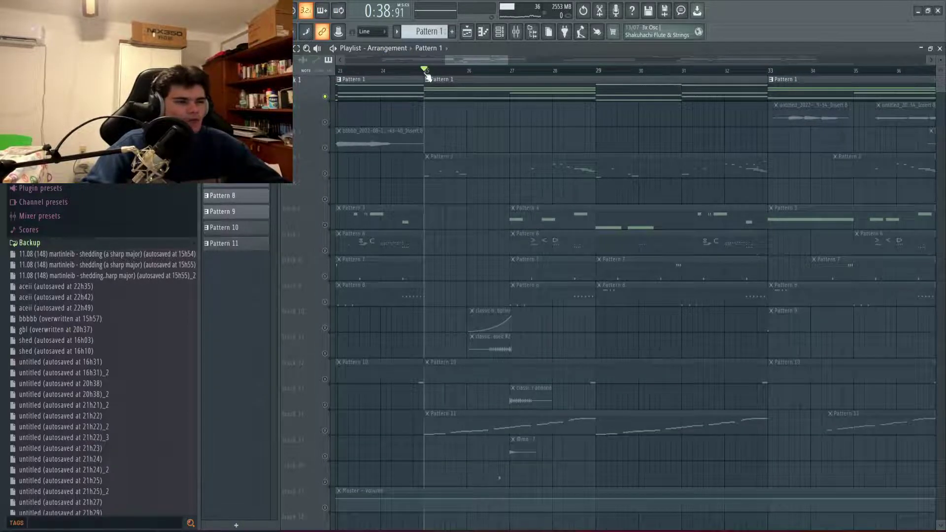
Solo Track 4, which holds the Pattern 2 clips.
{"action": "right_click", "coordinate": [332, 176]}
{"action": "left_click", "coordinate": [323, 173]}
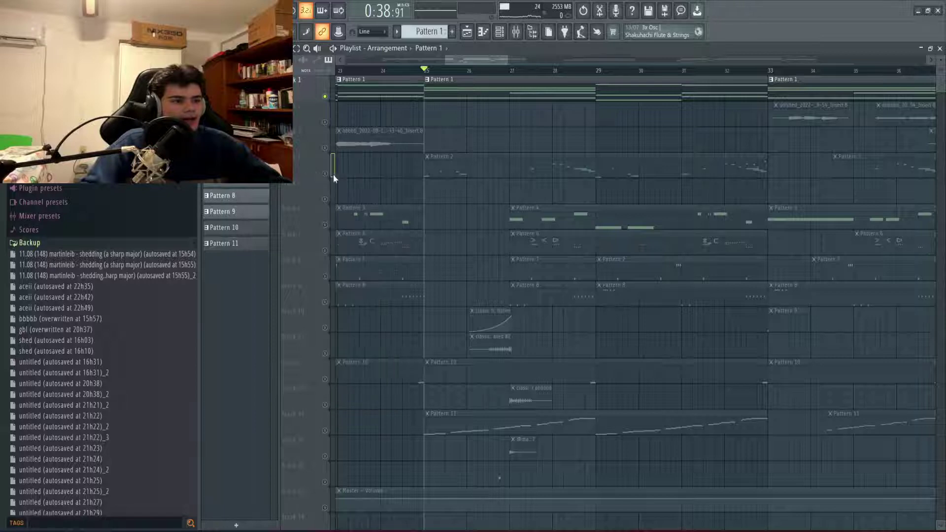
{"action": "left_click", "coordinate": [333, 176]}
View the 3x Osc notes of the Pattern 2 clip at bar 25 in the piano roll, and return to the playlist.
{"action": "double_click", "coordinate": [433, 164]}
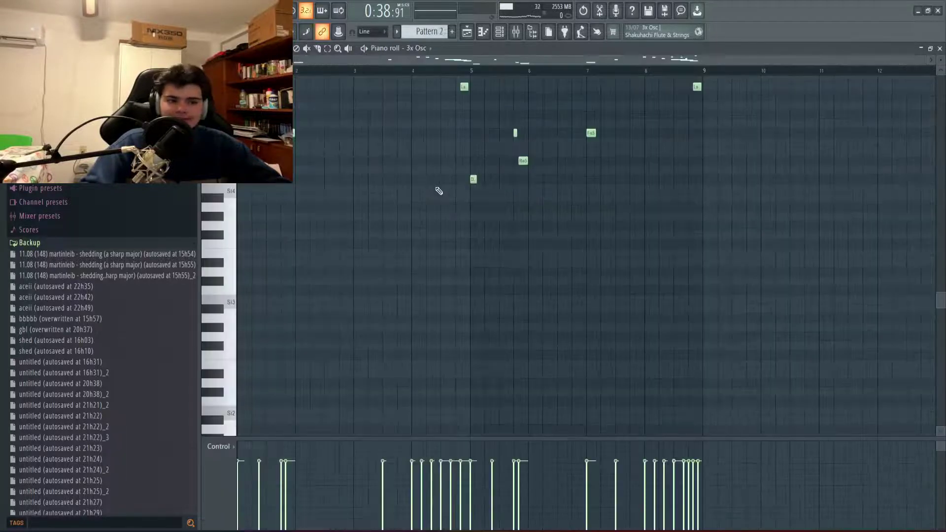
{"action": "scroll", "coordinate": [439, 192], "scroll_direction": "up", "scroll_amount": 4}
{"action": "key", "text": "F7"}
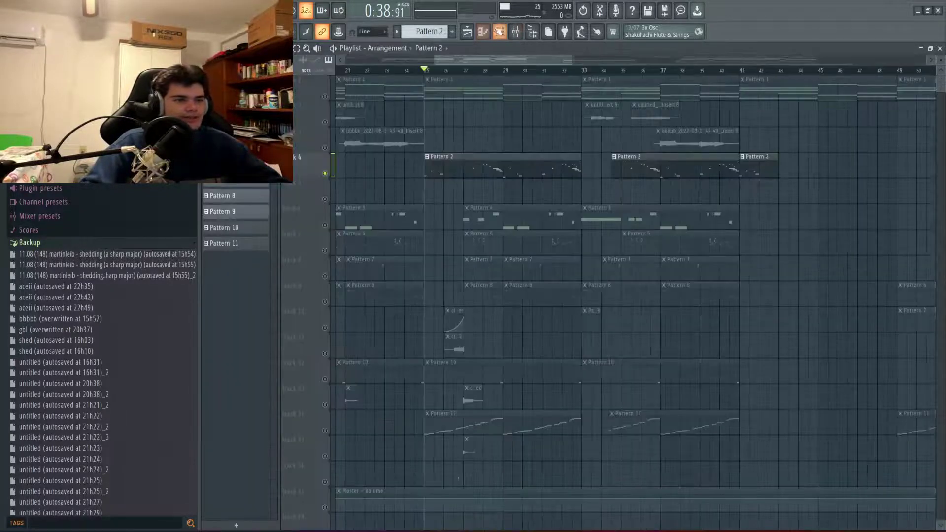
Inspect the 3x Osc channel in the channel rack and its Insert 9 mixer track, and open the Pattern 2 notes in the piano roll.
{"action": "key", "text": "F6"}
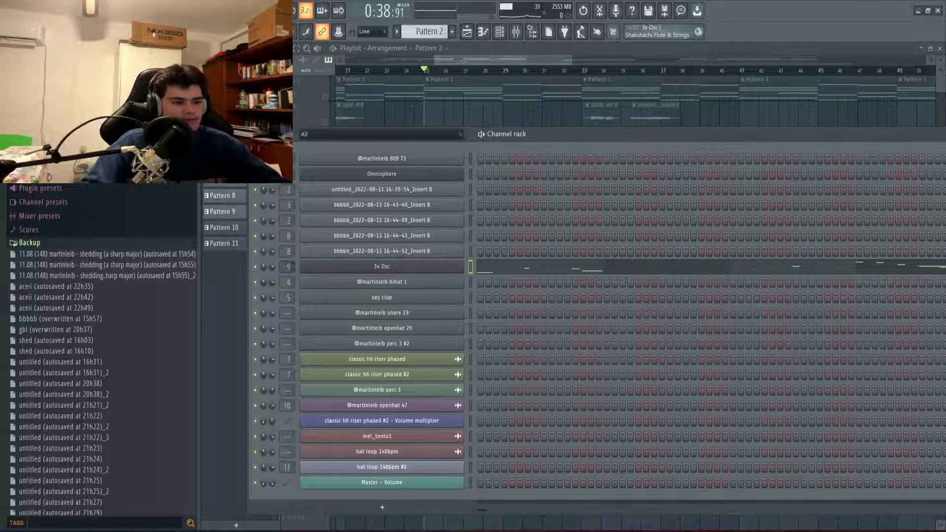
{"action": "key", "text": "F9"}
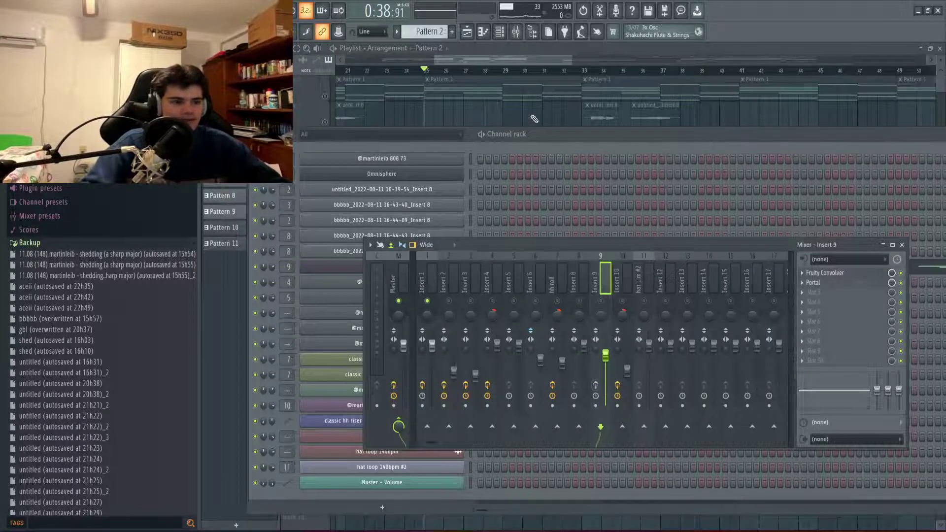
{"action": "key", "text": "F9"}
{"action": "key", "text": "F6"}
{"action": "double_click", "coordinate": [496, 162]}
{"action": "key", "text": "space"}
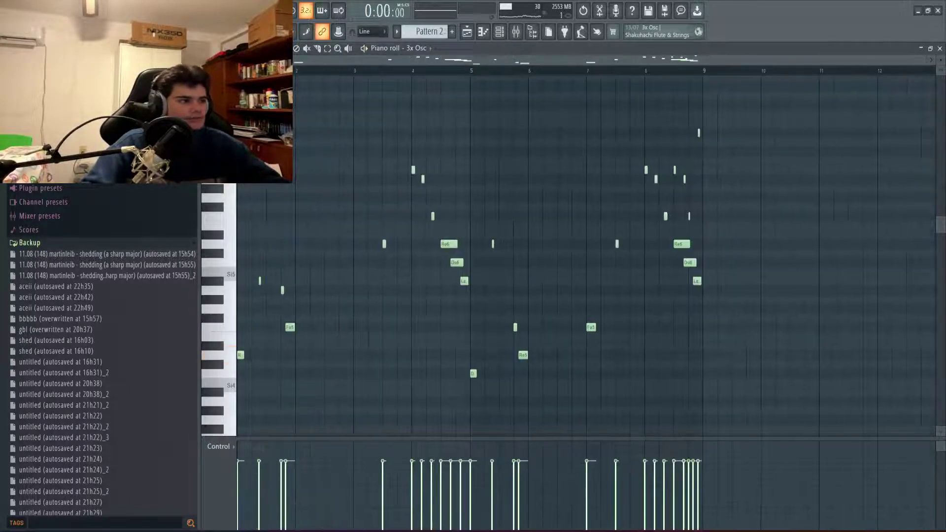
View the channel rack and the Insert 9 effects from the piano roll, and close both windows.
{"action": "left_click", "coordinate": [500, 32]}
{"action": "left_click", "coordinate": [515, 32]}
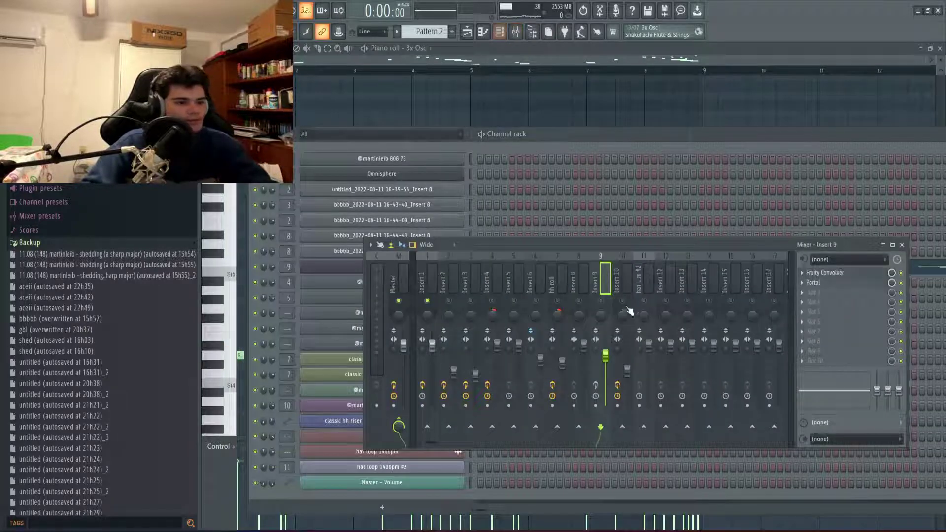
{"action": "key", "text": "F9"}
{"action": "key", "text": "F6"}
Play the 3x Osc melody of Pattern 2 in the piano roll through bar 8, and stop playback.
{"action": "key", "text": "space"}
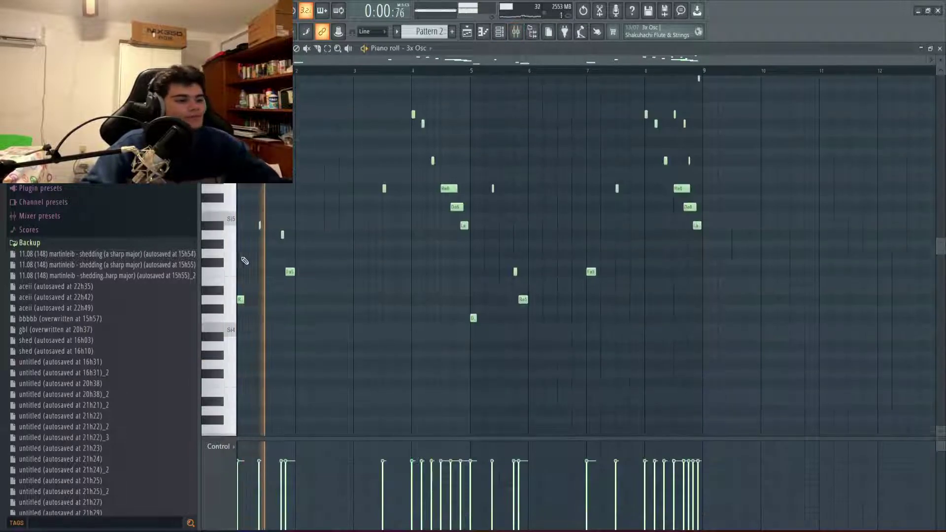
{"action": "scroll", "coordinate": [248, 271], "scroll_direction": "up", "scroll_amount": 2, "text": "ctrl"}
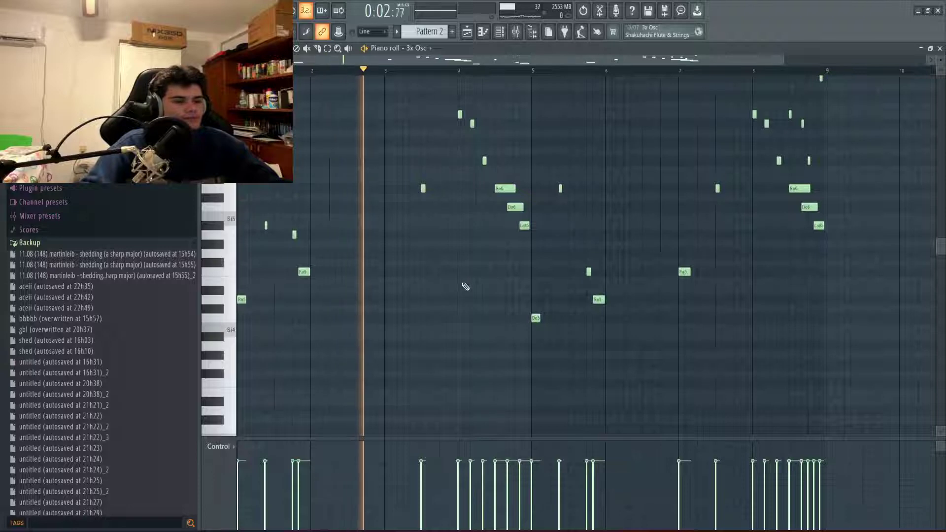
{"action": "scroll", "coordinate": [466, 286], "scroll_direction": "up", "scroll_amount": 1}
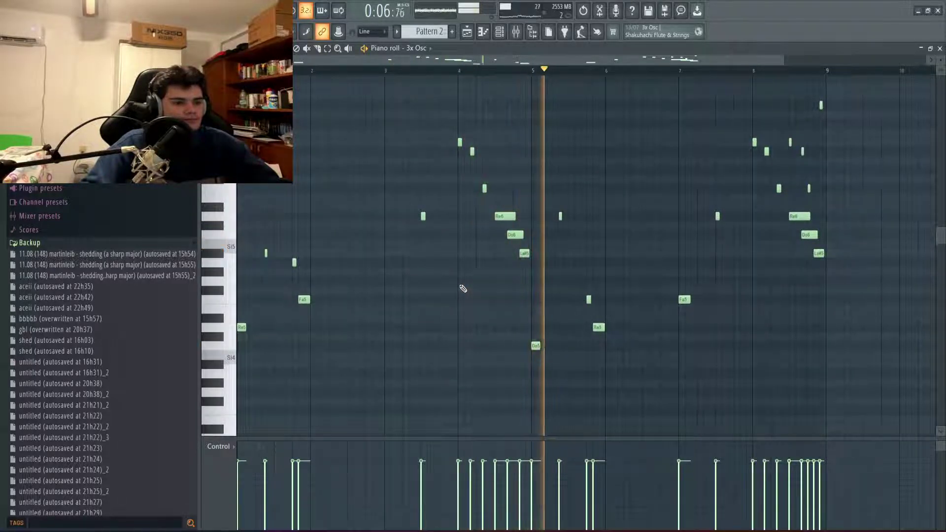
{"action": "scroll", "coordinate": [783, 376], "scroll_direction": "up", "scroll_amount": 1}
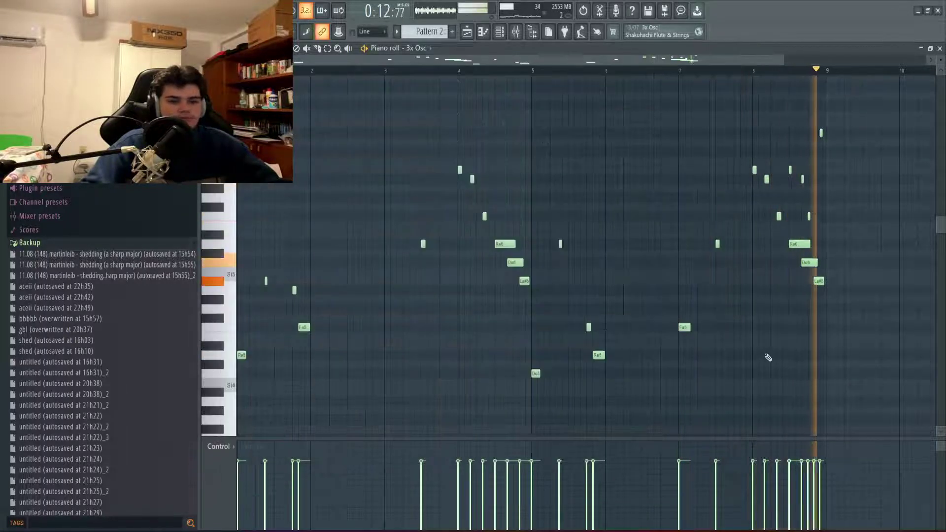
{"action": "key", "text": "space"}
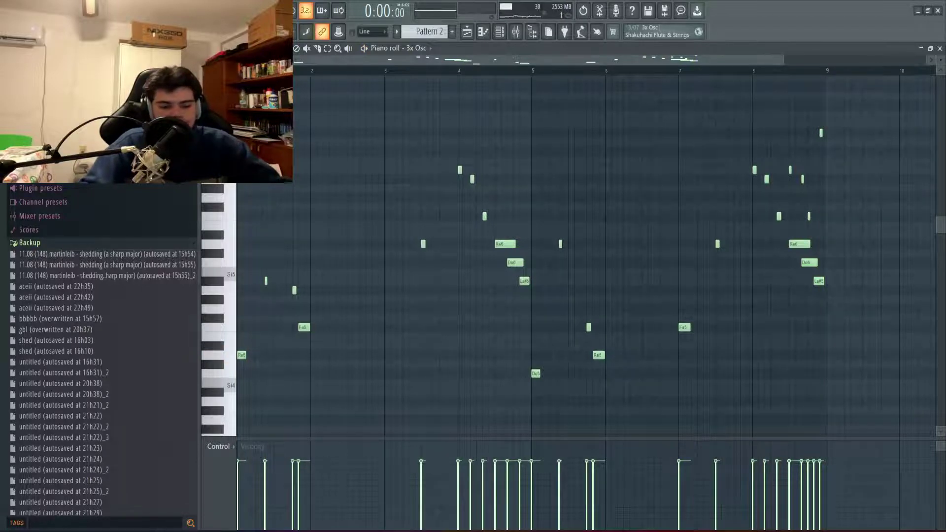
Switch to OBS Studio to check the ongoing recording and microphone level, and return to FL Studio.
{"action": "key", "text": "alt+Tab"}
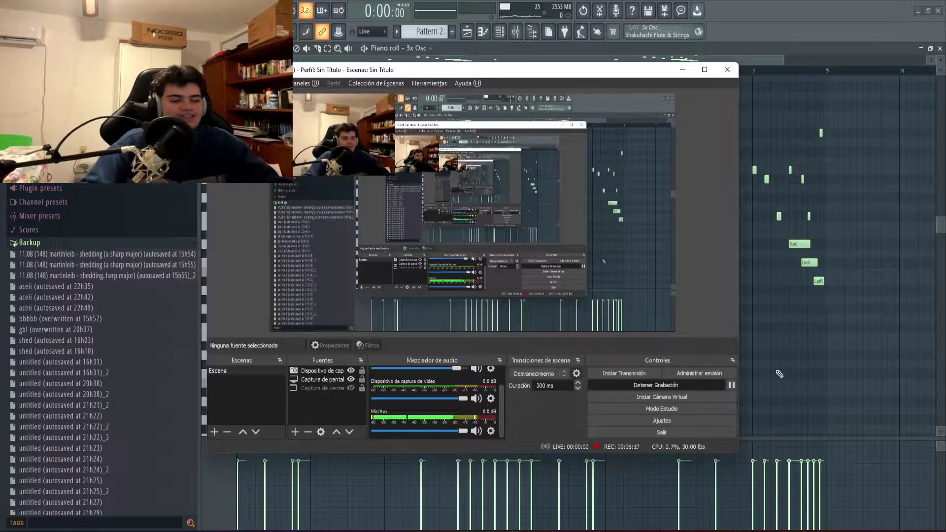
{"action": "key", "text": "alt+Tab"}
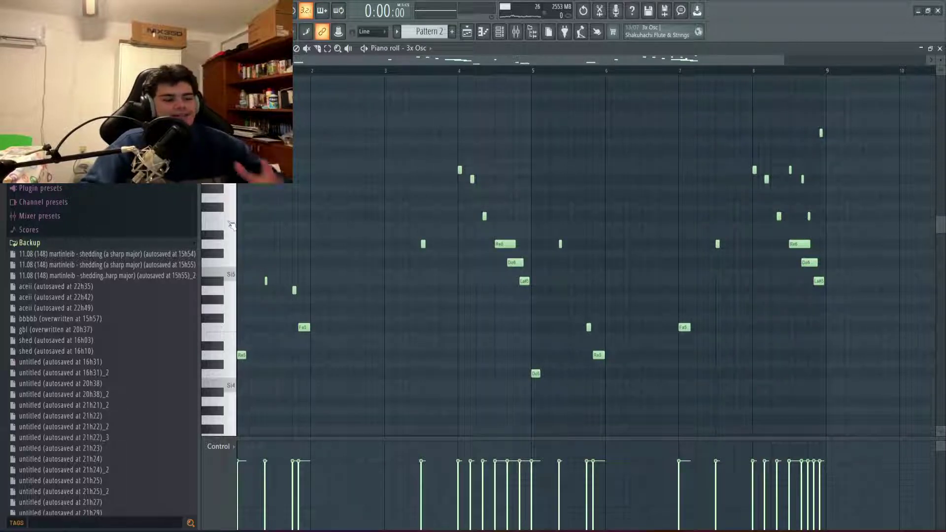
{"action": "key", "text": "alt+Tab"}
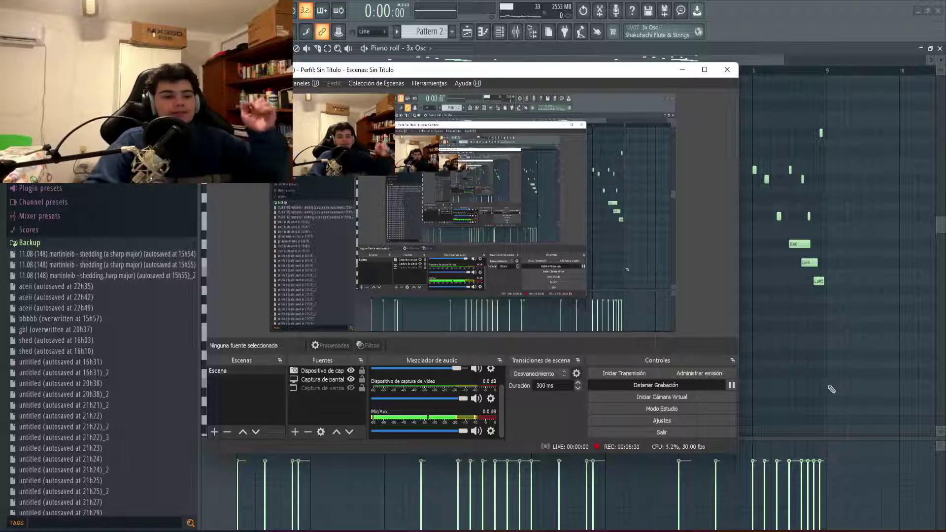
{"action": "key", "text": "alt+Tab"}
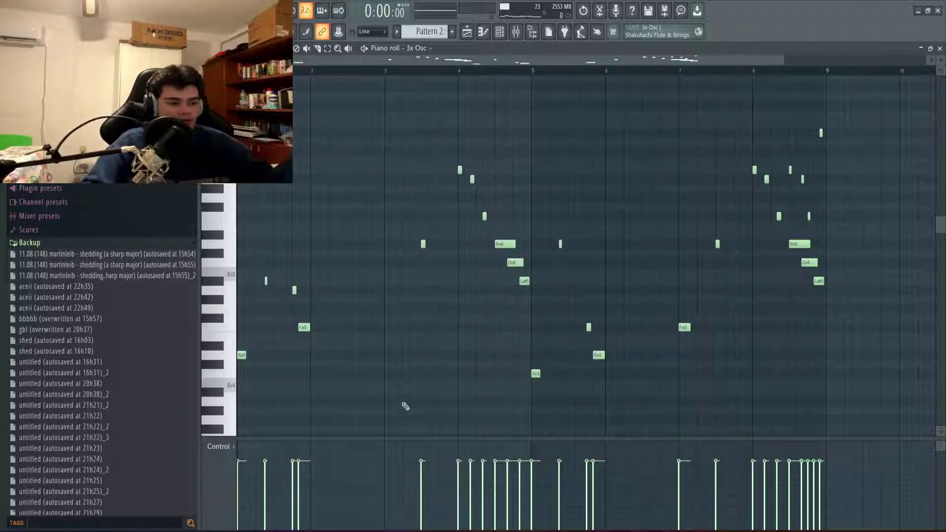
Listen to the opening notes of the 3x Osc melody, stop playback, and check the recording in OBS Studio before returning.
{"action": "scroll", "coordinate": [258, 243], "scroll_direction": "up", "scroll_amount": 2}
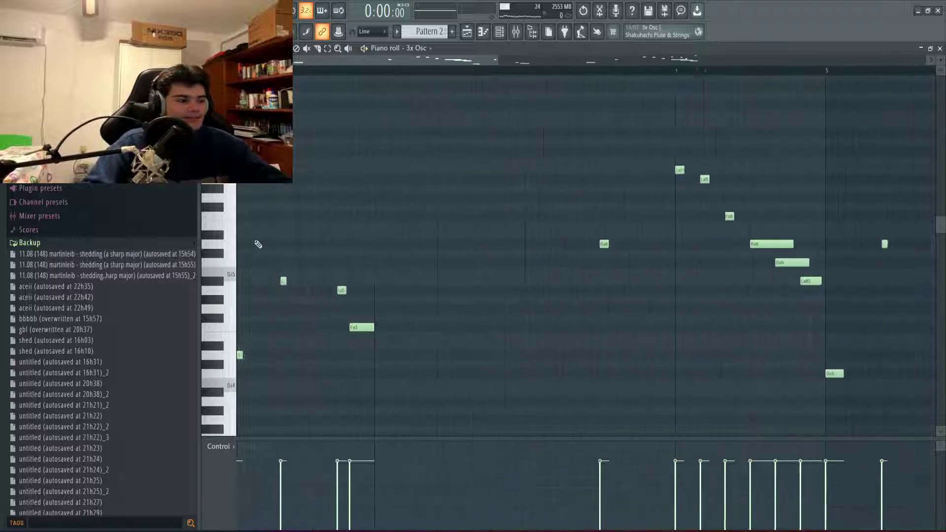
{"action": "key", "text": "space"}
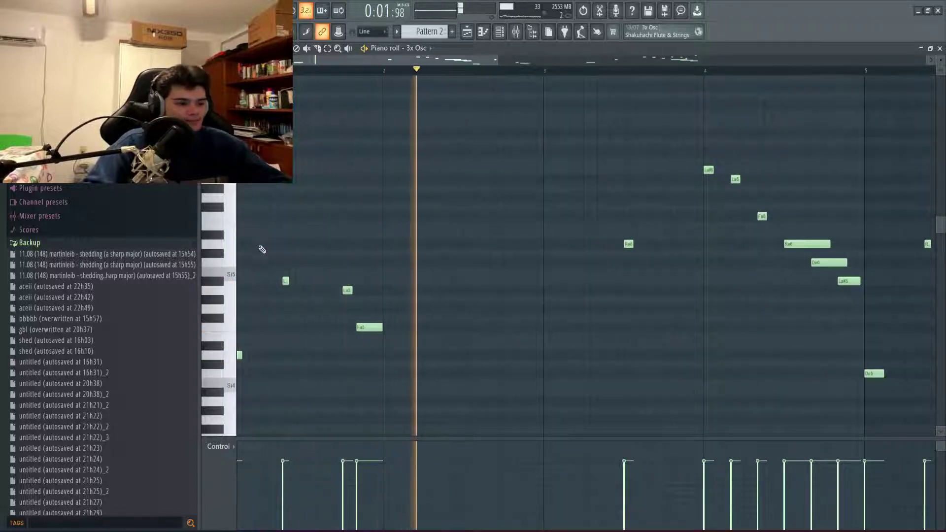
{"action": "key", "text": "space"}
{"action": "scroll", "coordinate": [260, 248], "scroll_direction": "down", "scroll_amount": 3}
{"action": "key", "text": "alt+Tab"}
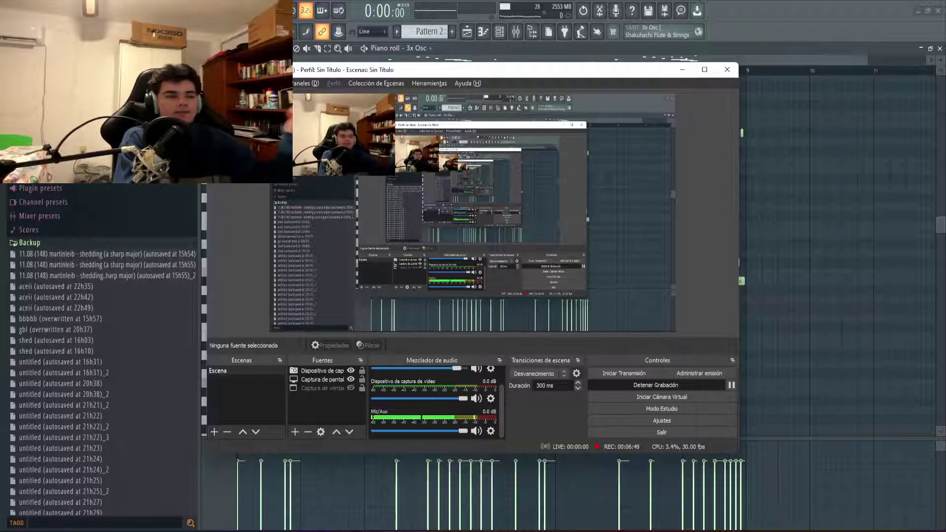
{"action": "left_click", "coordinate": [808, 402]}
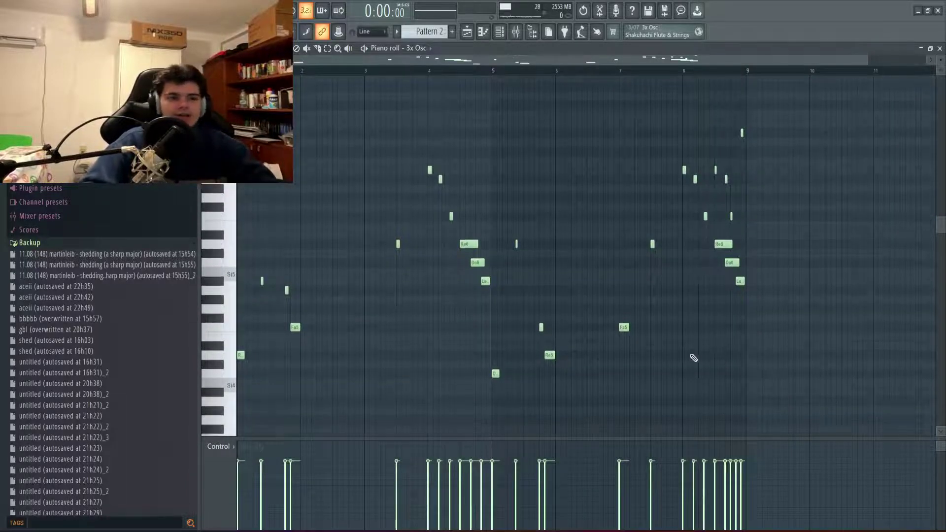
Load the Blur White preset in the Fruity Convolver on Insert 9, and solo that mixer track.
{"action": "key", "text": "F9"}
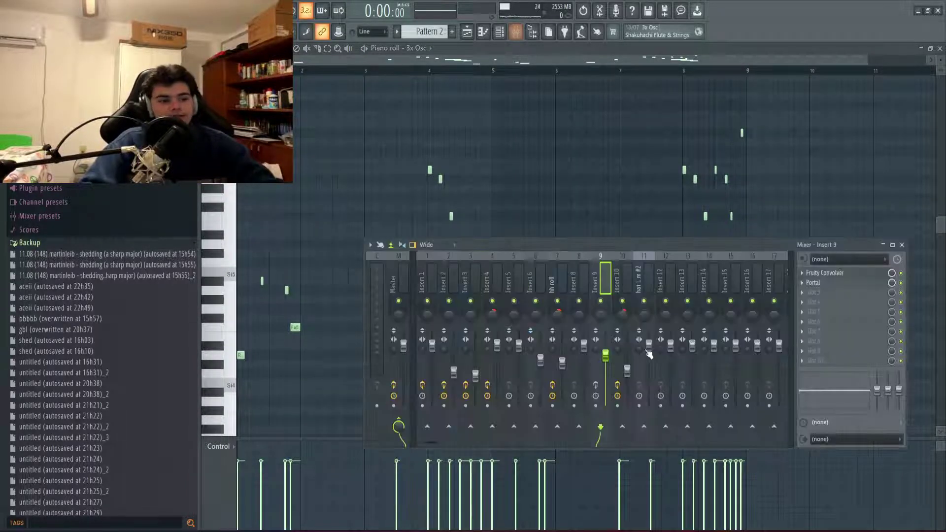
{"action": "left_click", "coordinate": [832, 274]}
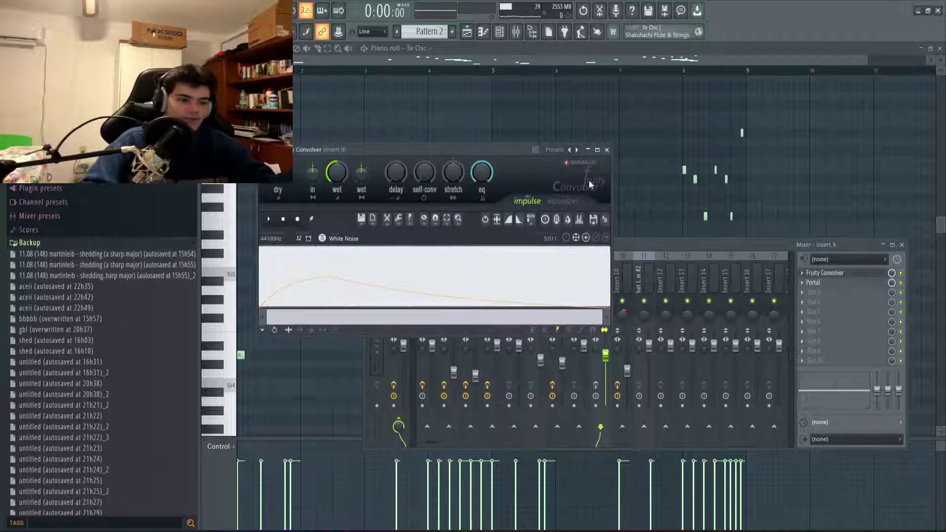
{"action": "left_click", "coordinate": [554, 149]}
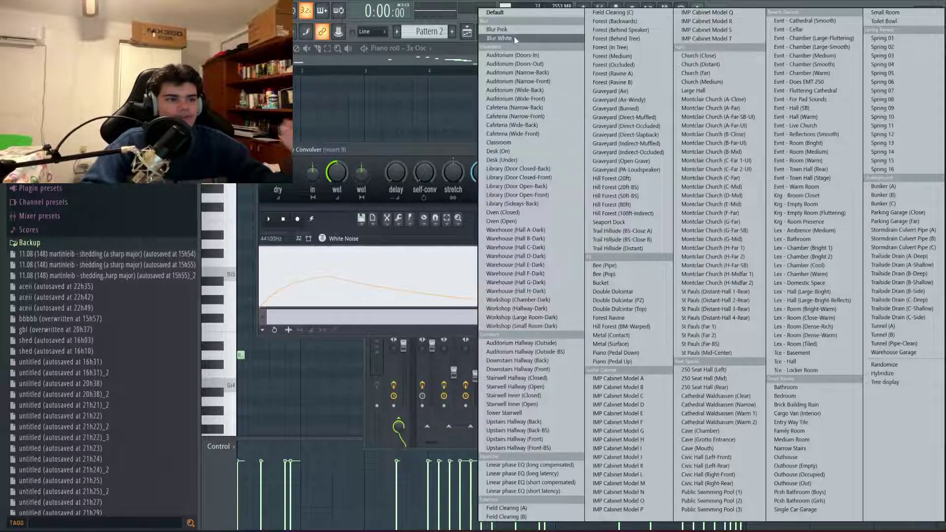
{"action": "left_click", "coordinate": [499, 38]}
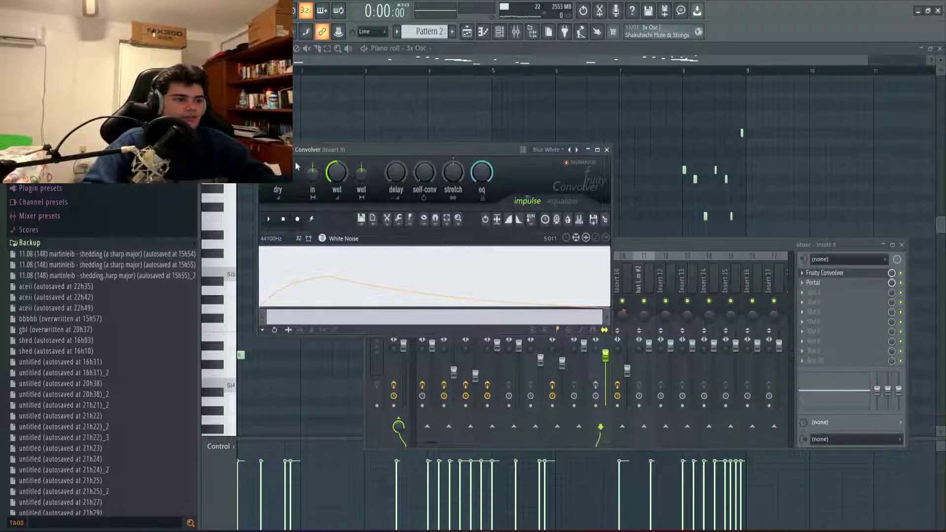
{"action": "left_click", "coordinate": [753, 295]}
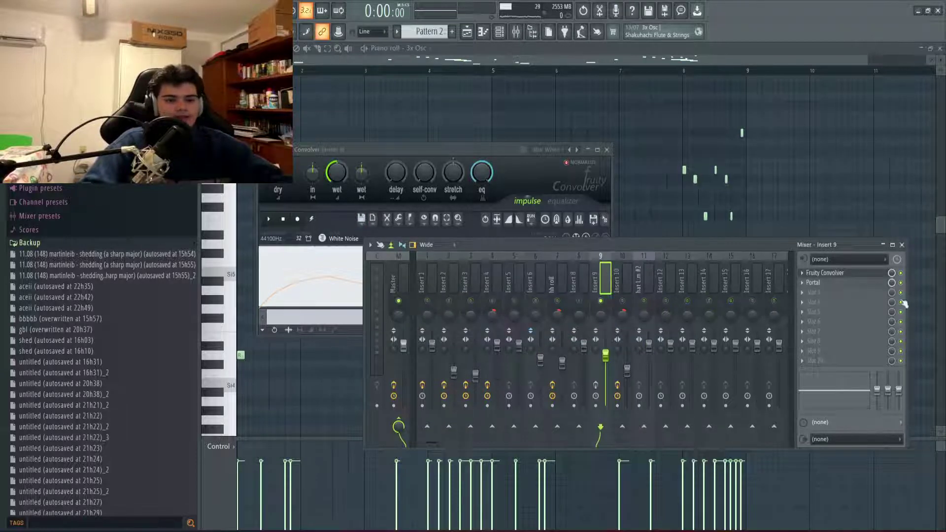
Open the Portal effect on Insert 9 and browse its preset categories, including the Sound Design presets.
{"action": "left_click", "coordinate": [849, 283]}
{"action": "left_click", "coordinate": [784, 98]}
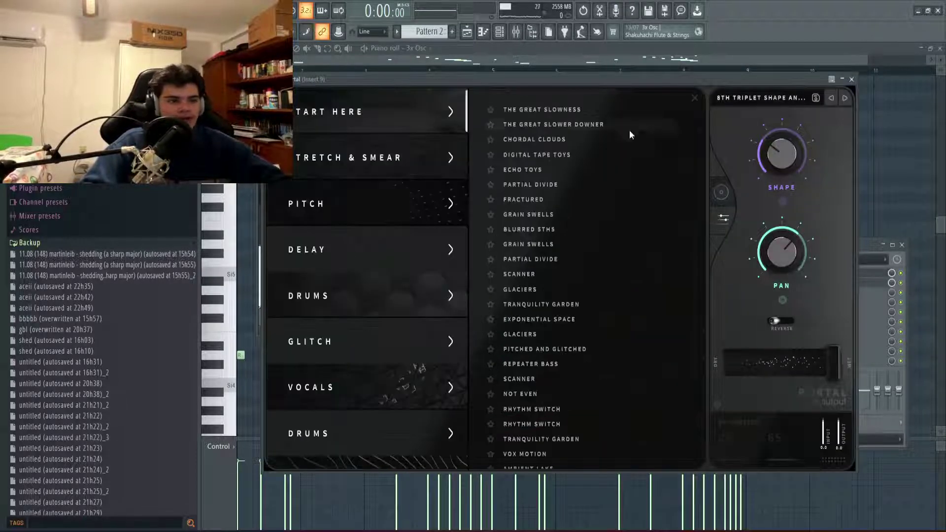
{"action": "scroll", "coordinate": [374, 236], "scroll_direction": "down", "scroll_amount": 5}
{"action": "scroll", "coordinate": [400, 208], "scroll_direction": "up", "scroll_amount": 5}
{"action": "scroll", "coordinate": [397, 209], "scroll_direction": "down", "scroll_amount": 5}
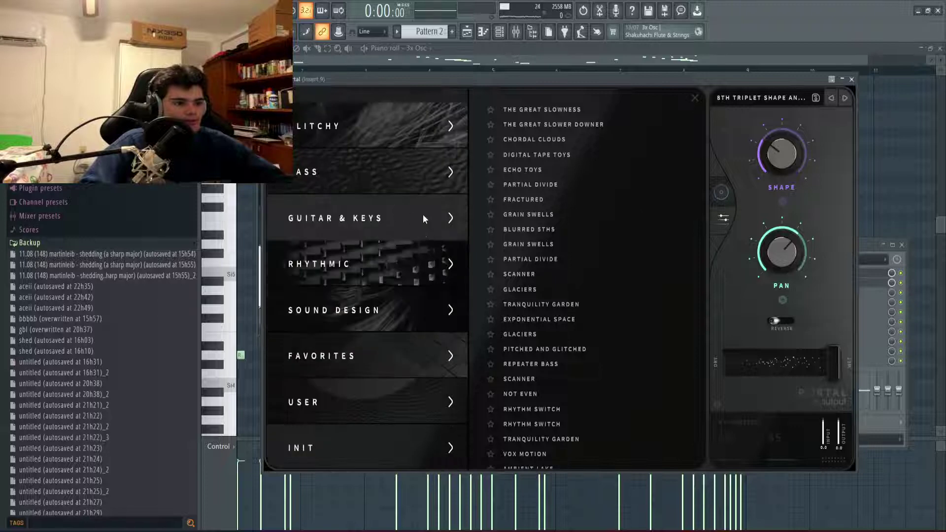
{"action": "left_click", "coordinate": [370, 321]}
{"action": "scroll", "coordinate": [498, 320], "scroll_direction": "up", "scroll_amount": 1}
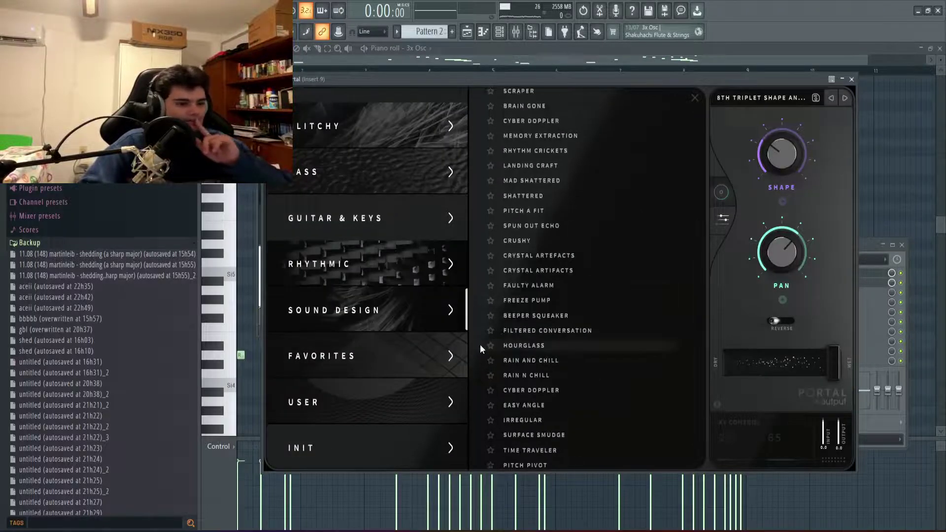
Locate the 8th Triplet Shape and Pan preset in Portal's Rhythmic category, and close the plugin.
{"action": "left_click", "coordinate": [395, 262]}
{"action": "scroll", "coordinate": [598, 252], "scroll_direction": "down", "scroll_amount": 6}
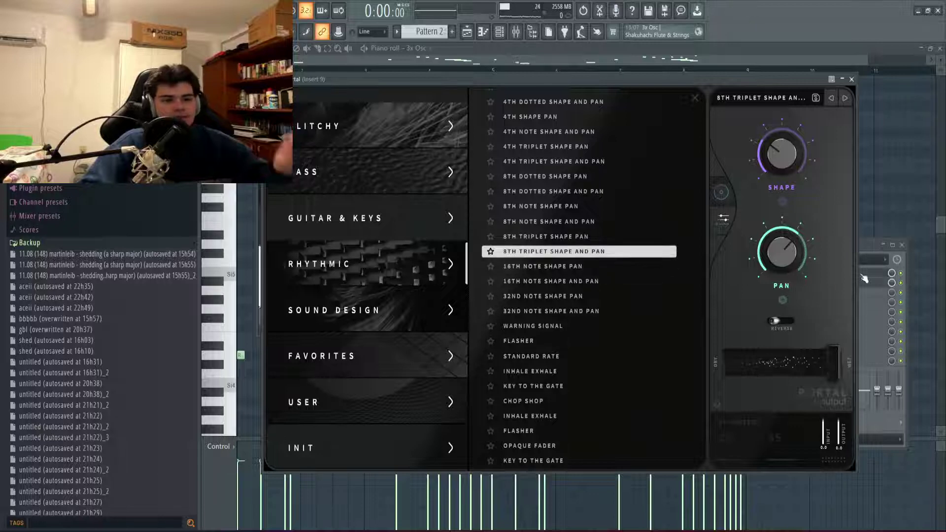
{"action": "left_click", "coordinate": [871, 253]}
{"action": "left_click", "coordinate": [893, 226]}
Play the 3x Osc melody with its effects while watching the Insert 9 and Master levels in the mixer.
{"action": "scroll", "coordinate": [328, 183], "scroll_direction": "down", "scroll_amount": 2}
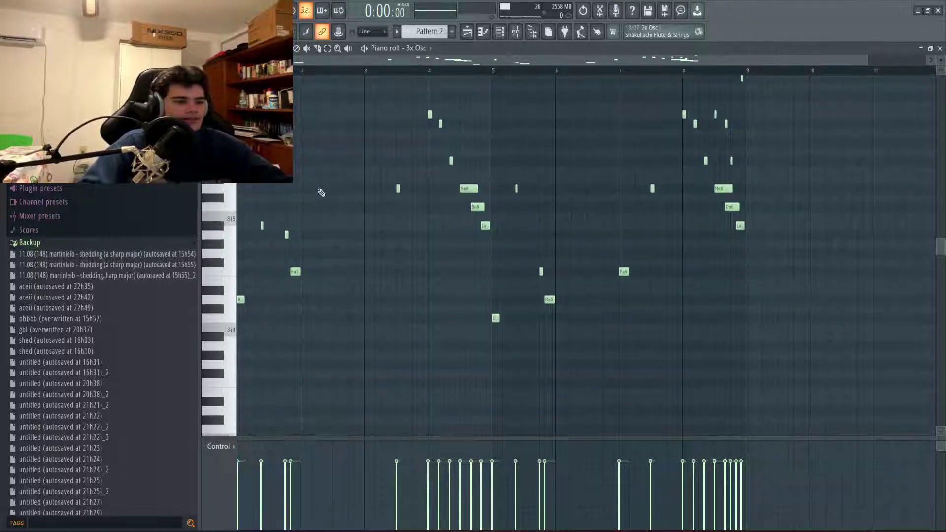
{"action": "key", "text": "space"}
{"action": "key", "text": "space"}
{"action": "key", "text": "F9"}
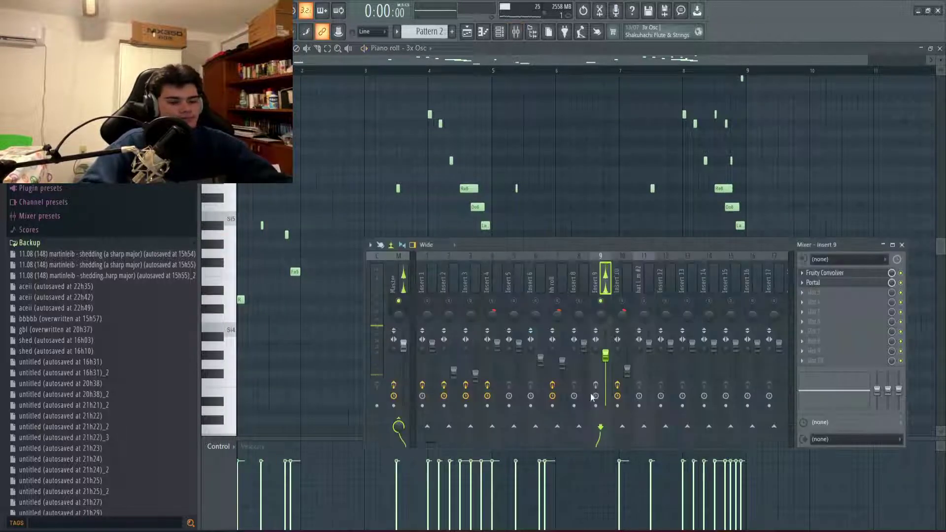
{"action": "key", "text": "space"}
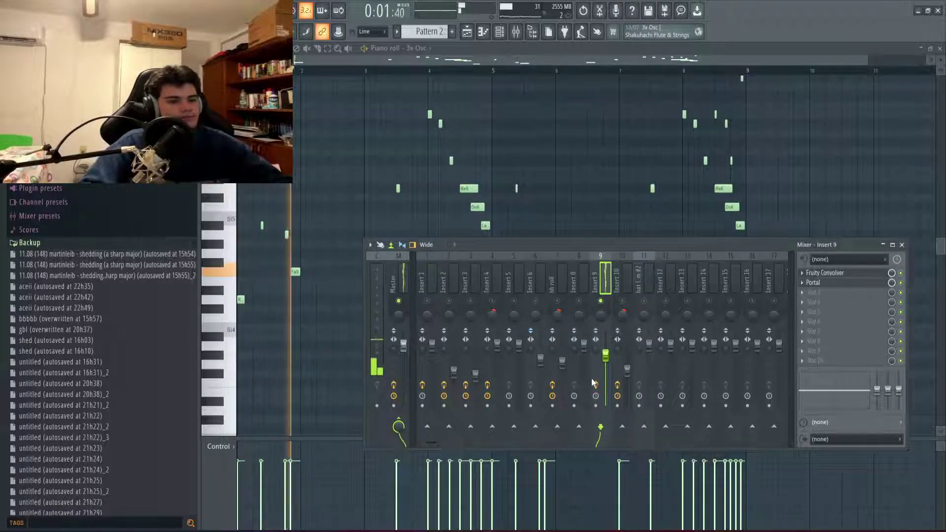
Check the recording in OBS Studio, and return to the piano roll to finish listening to the looping 3x Osc melody.
{"action": "key", "text": "alt+Tab"}
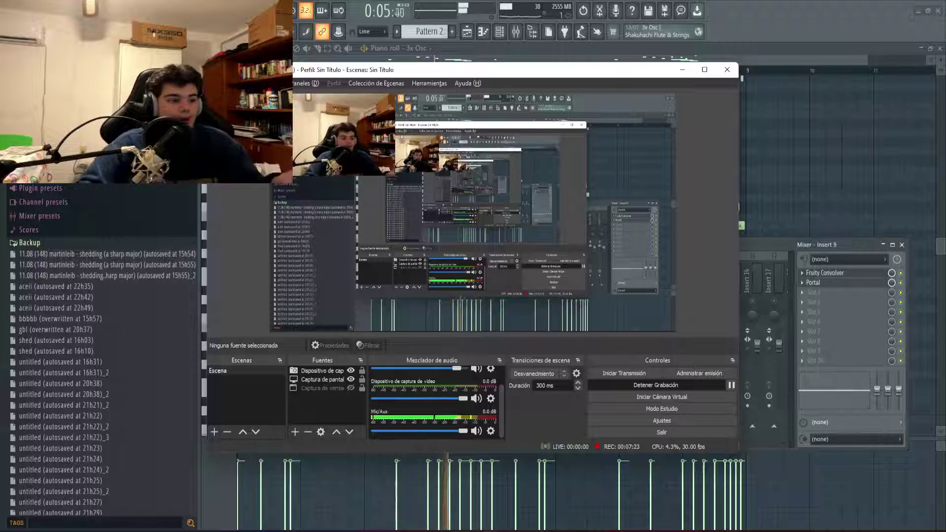
{"action": "left_click", "coordinate": [868, 450]}
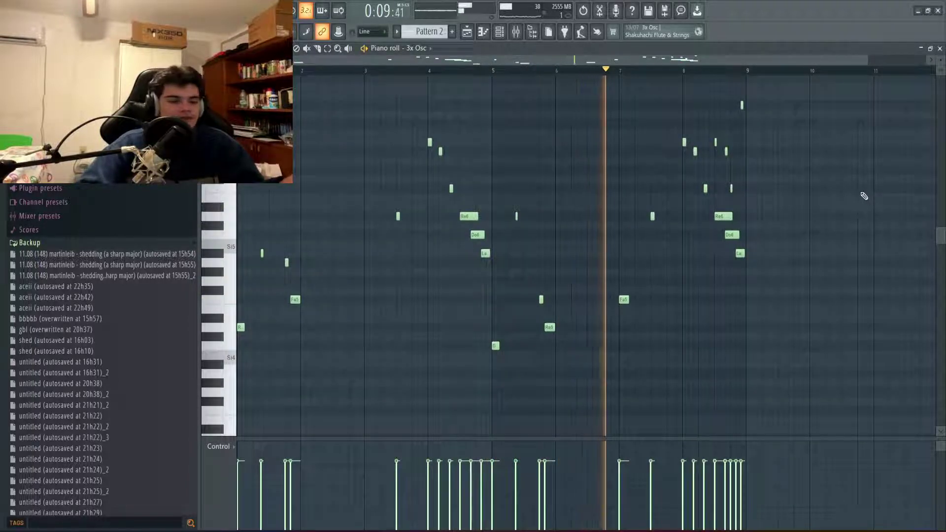
{"action": "scroll", "coordinate": [838, 194], "scroll_direction": "up", "scroll_amount": 2}
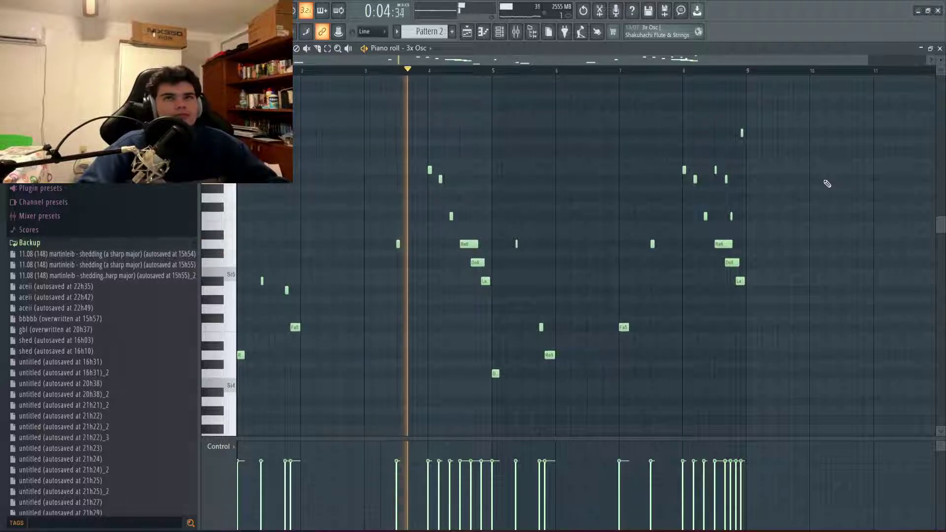
{"action": "scroll", "coordinate": [542, 185], "scroll_direction": "down", "scroll_amount": 1}
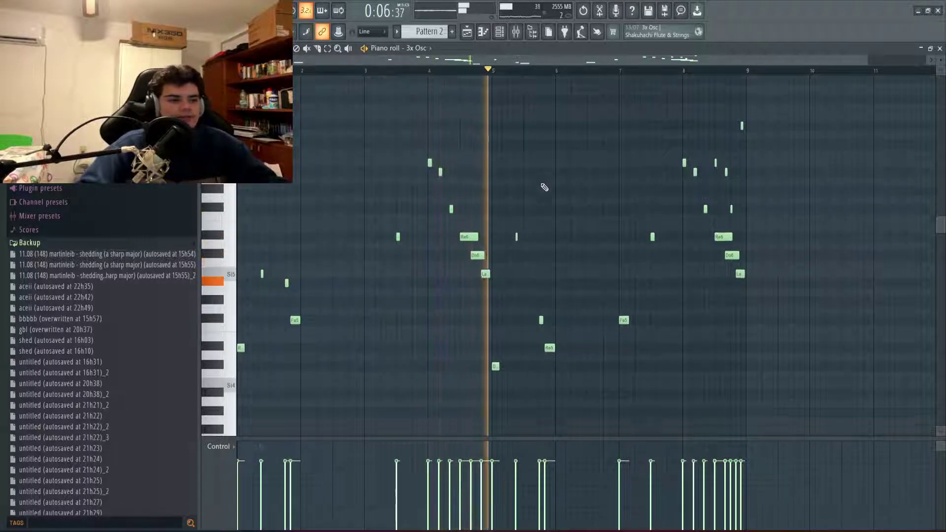
{"action": "scroll", "coordinate": [534, 168], "scroll_direction": "down", "scroll_amount": 3}
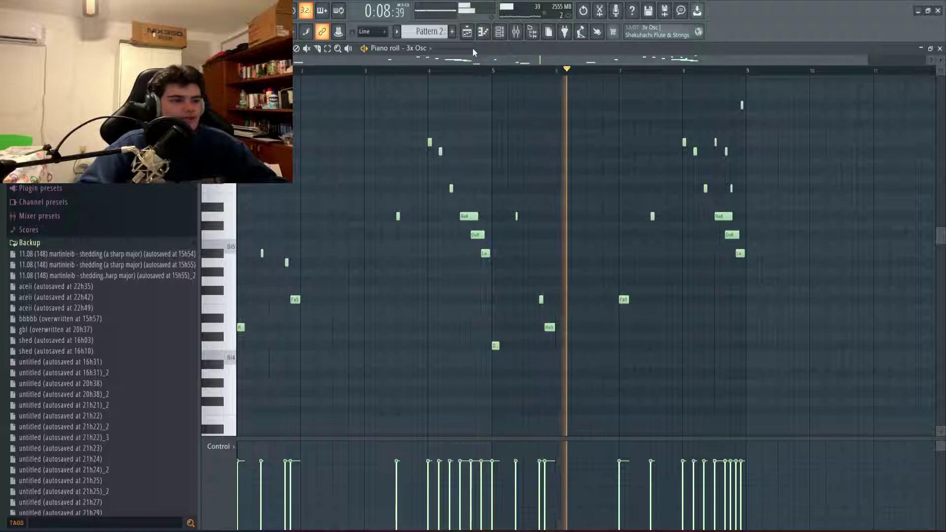
{"action": "key", "text": "space"}
{"action": "key", "text": "space"}
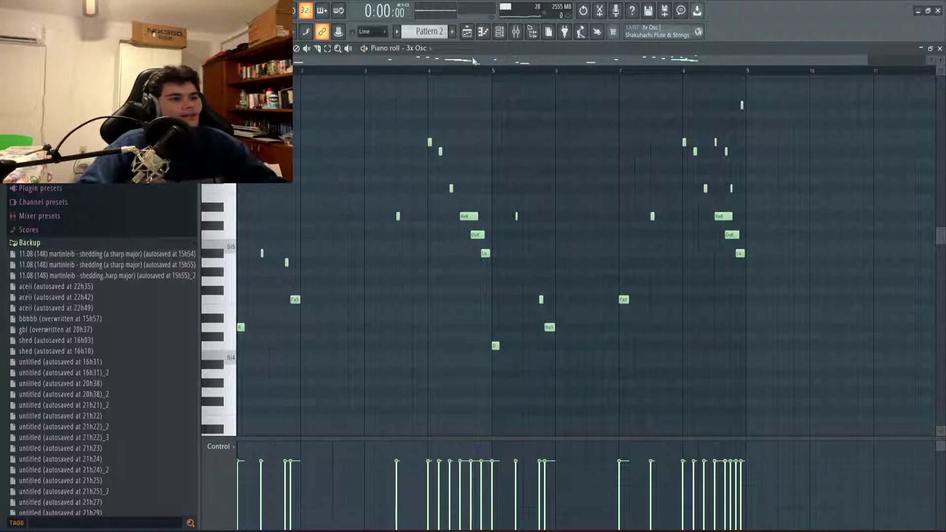
Show the playlist and leave only the vocal audio tracks, Track 2 and Track 3, unmuted.
{"action": "left_click", "coordinate": [467, 32]}
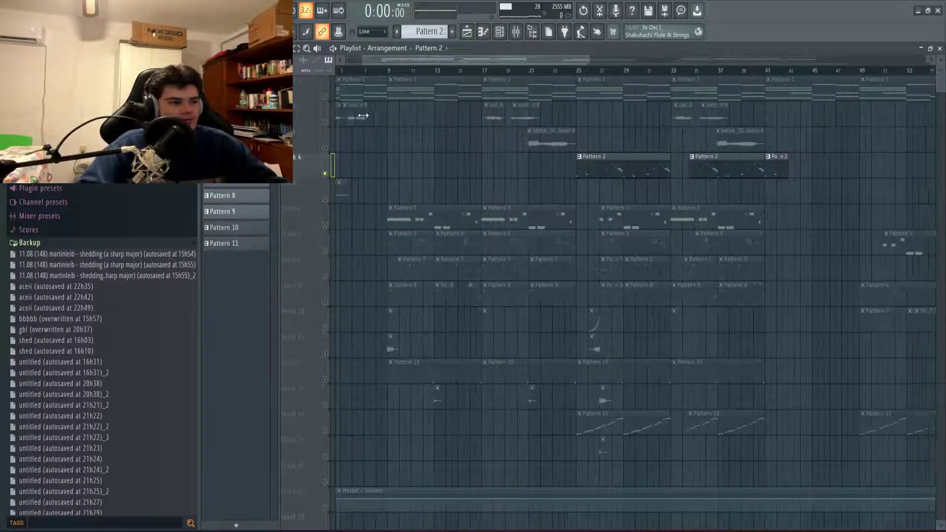
{"action": "right_click", "coordinate": [327, 123]}
{"action": "right_click", "coordinate": [324, 122]}
{"action": "left_click", "coordinate": [324, 148]}
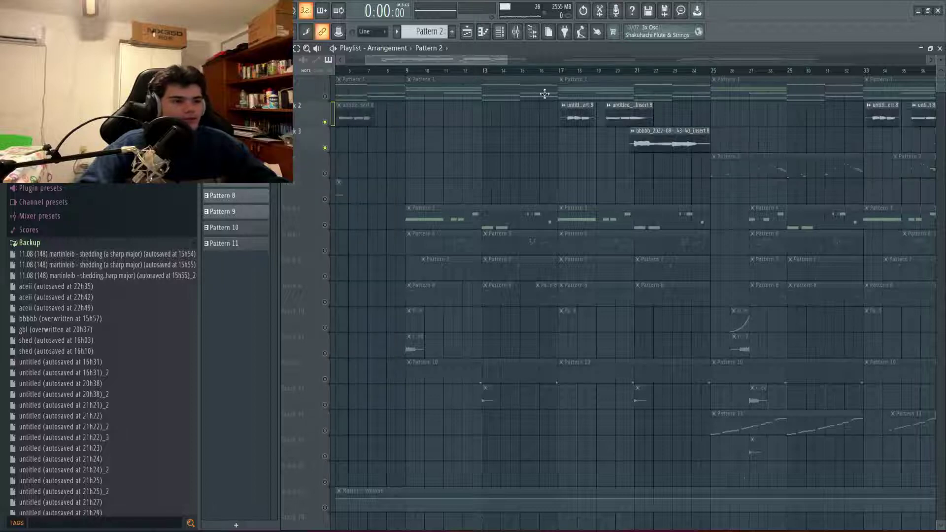
Open the channel settings of the vocal clip at bar 17, and bypass the effects on its mixer track Insert 2 and on Insert 3.
{"action": "scroll", "coordinate": [551, 73], "scroll_direction": "up", "scroll_amount": 2}
{"action": "double_click", "coordinate": [561, 115]}
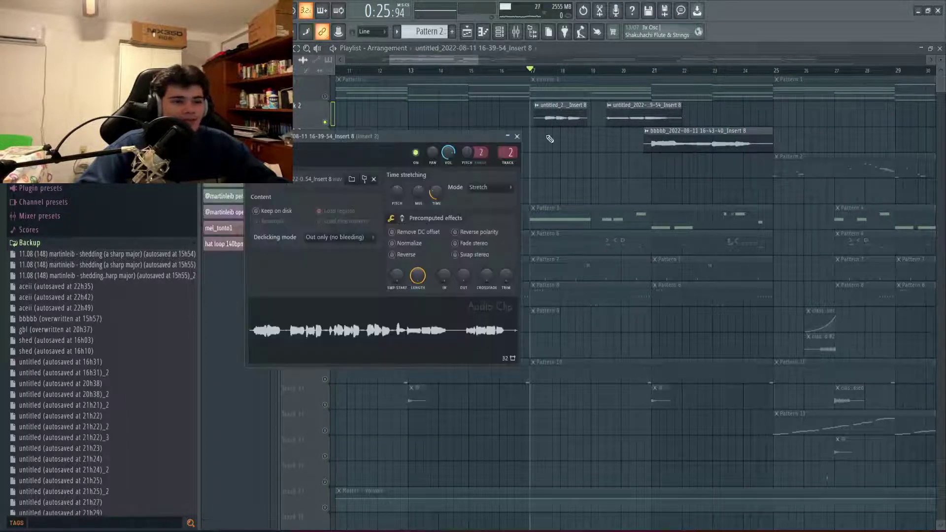
{"action": "left_click", "coordinate": [509, 152]}
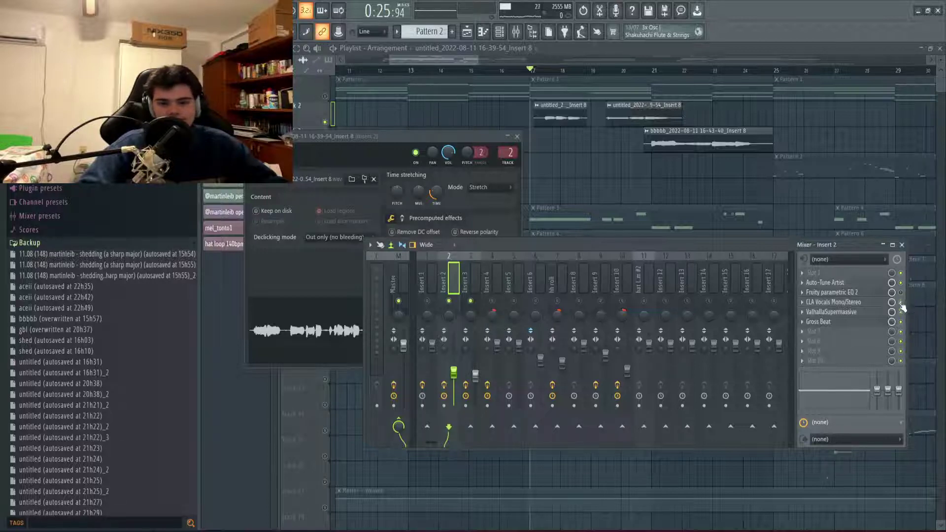
{"action": "left_click", "coordinate": [468, 284]}
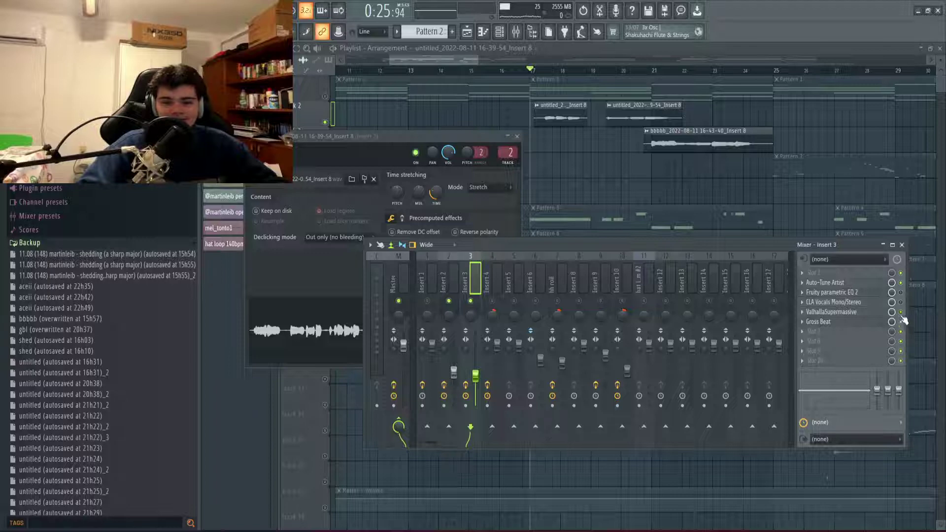
Play both vocal tracks without their effects from bar 17, checking the recording in OBS Studio meanwhile, and stop playback.
{"action": "key", "text": "space"}
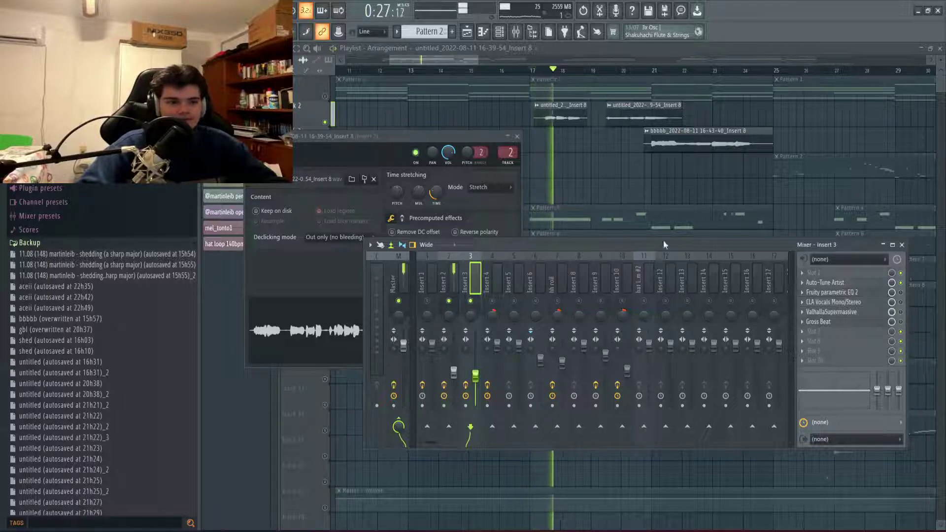
{"action": "scroll", "coordinate": [637, 179], "scroll_direction": "up", "scroll_amount": 2}
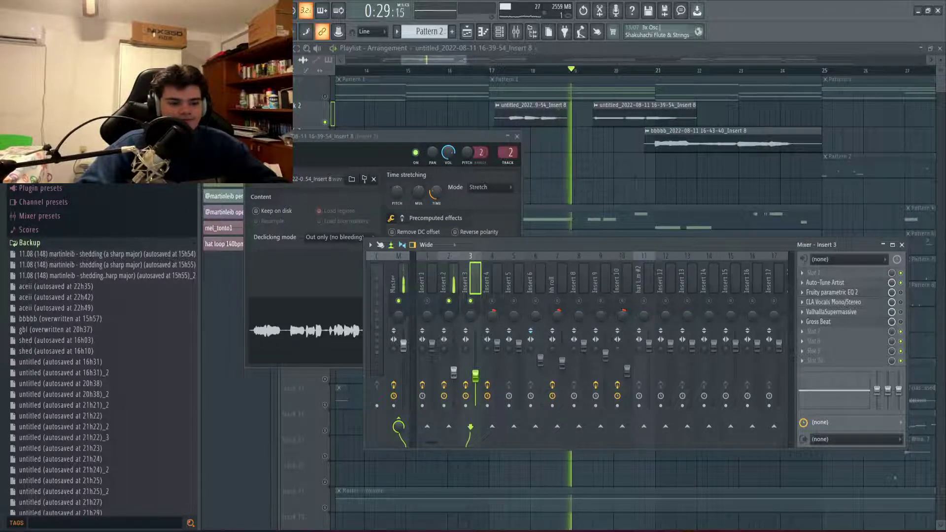
{"action": "key", "text": "alt+Tab"}
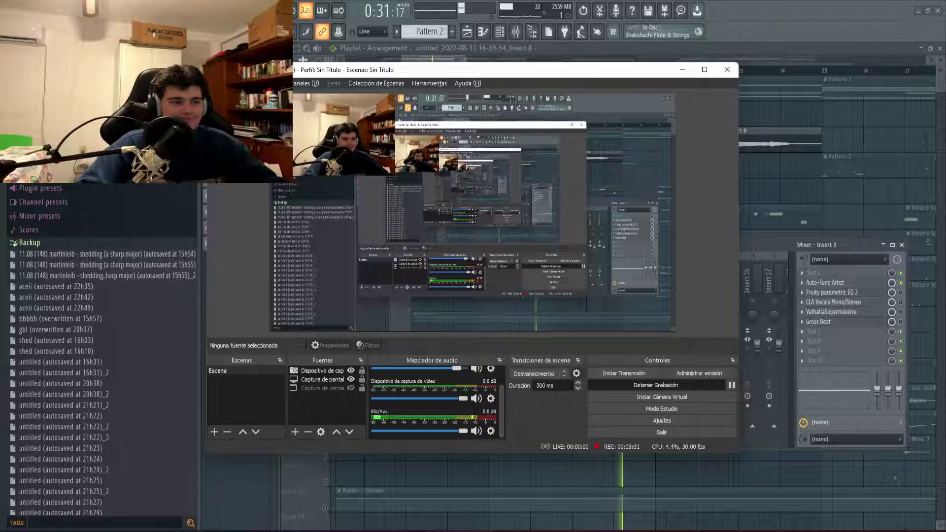
{"action": "key", "text": "alt+Tab"}
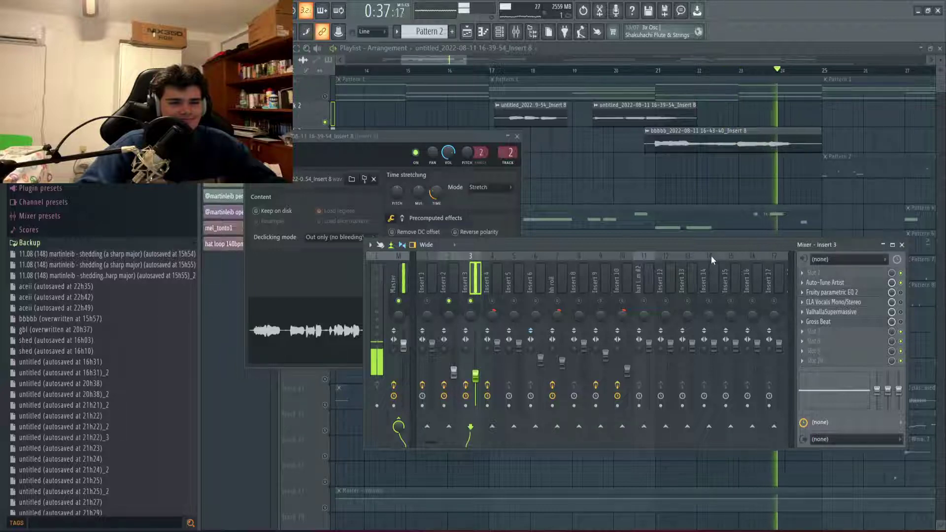
{"action": "key", "text": "space"}
Check the recording levels in OBS Studio, and return to the effect slots of Insert 3 in the mixer.
{"action": "key", "text": "alt+Tab"}
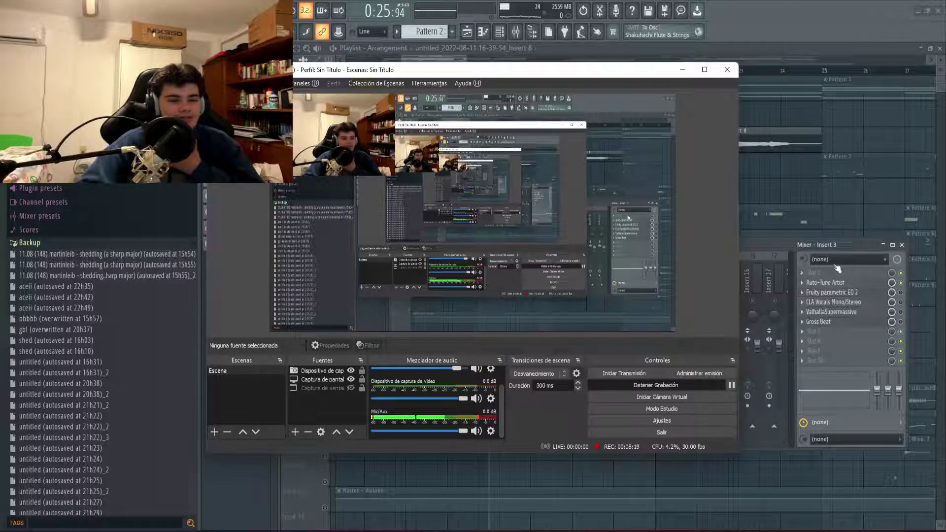
{"action": "left_click", "coordinate": [841, 245]}
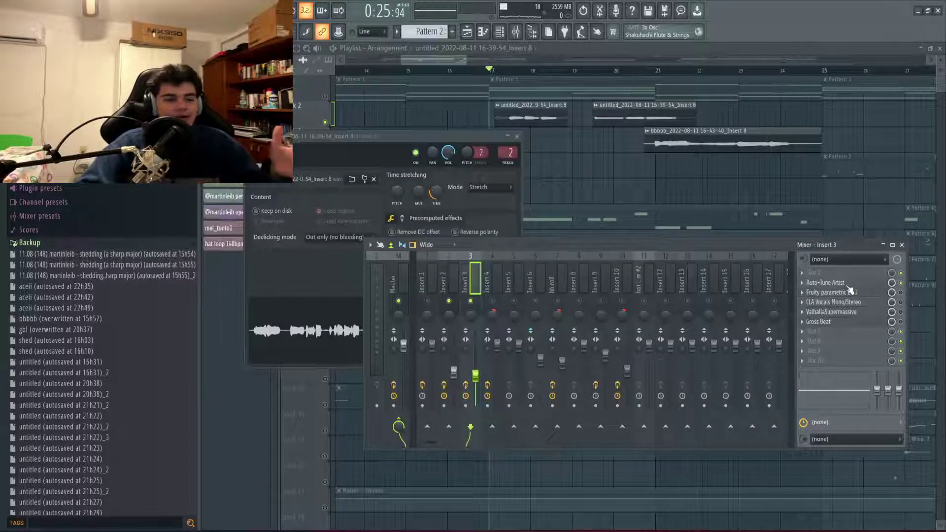
{"action": "key", "text": "alt+Tab"}
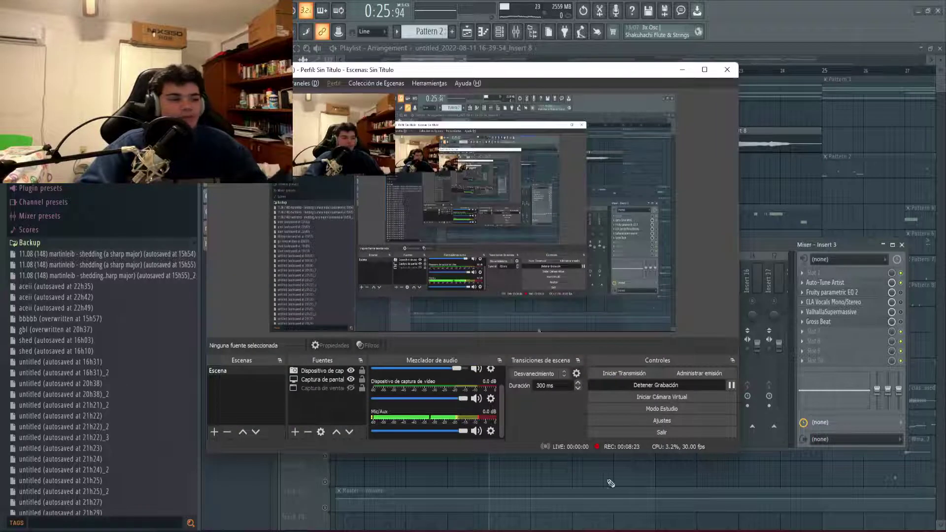
{"action": "left_click", "coordinate": [776, 246]}
Open Auto-Tune Artist on Insert 3 to examine its key, scale and retune speed settings, and close it.
{"action": "left_click", "coordinate": [828, 282]}
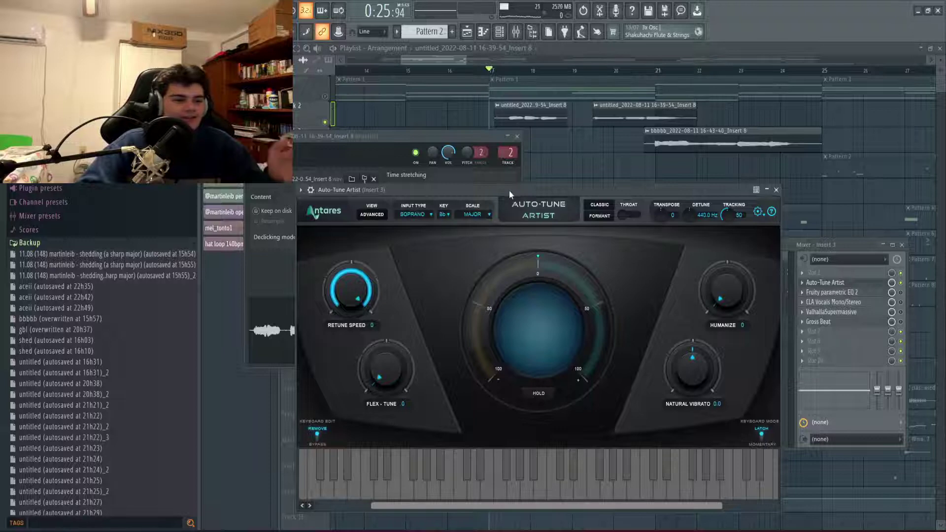
{"action": "left_click_drag", "start_coordinate": [509, 191], "coordinate": [513, 137]}
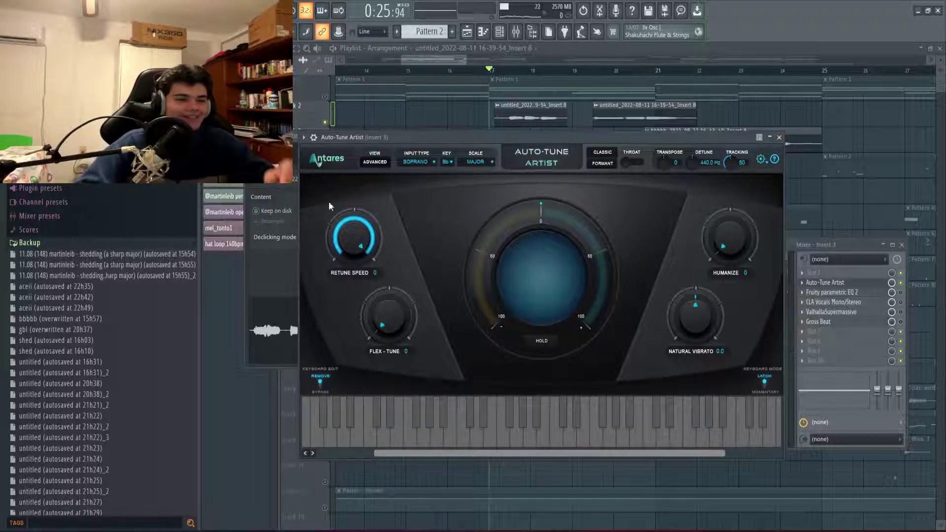
{"action": "left_click", "coordinate": [778, 138]}
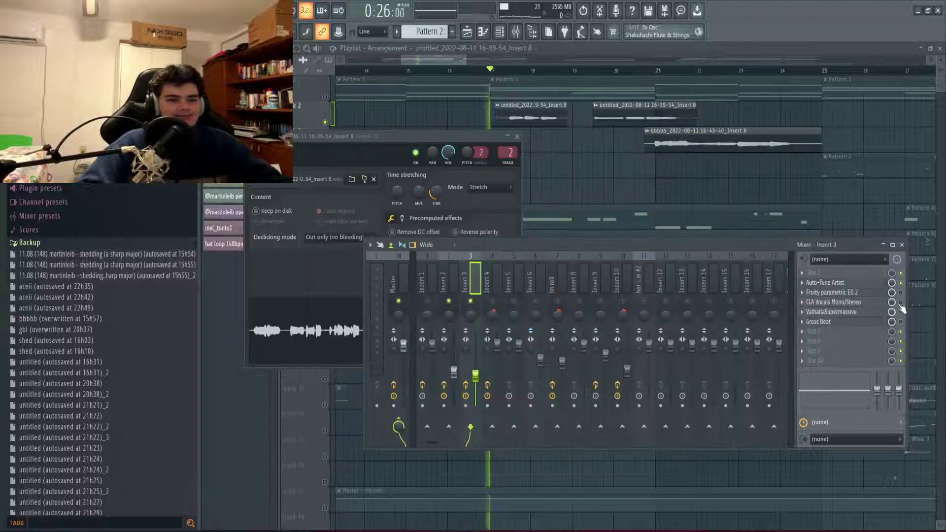
Route the vocal clip to mixer track 5, and play it from bar 17 with the mixer shown.
{"action": "left_click_drag", "start_coordinate": [510, 153], "coordinate": [527, 133]}
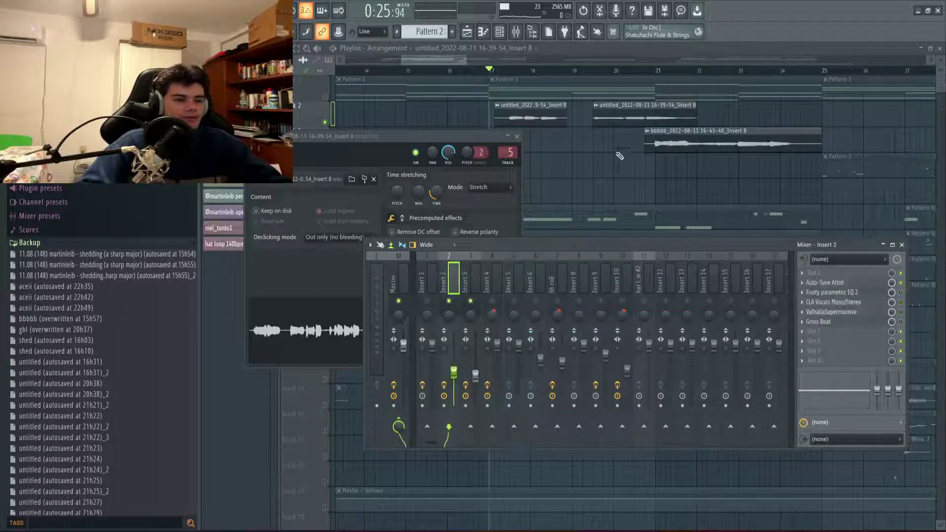
{"action": "left_click", "coordinate": [502, 78]}
{"action": "scroll", "coordinate": [501, 79], "scroll_direction": "up", "scroll_amount": 3}
{"action": "key", "text": "F9"}
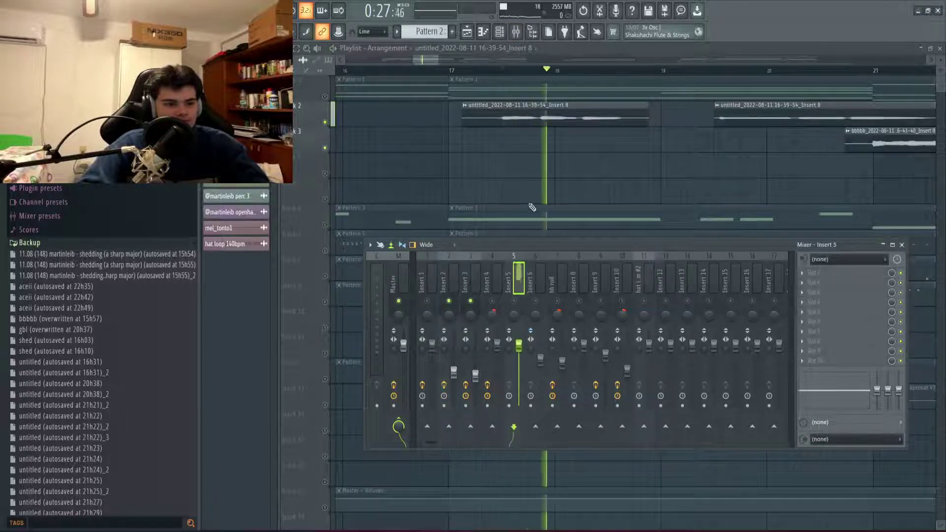
Route the vocal clip back to mixer track 2, and compare its sound without and with Auto-Tune Artist.
{"action": "double_click", "coordinate": [549, 110]}
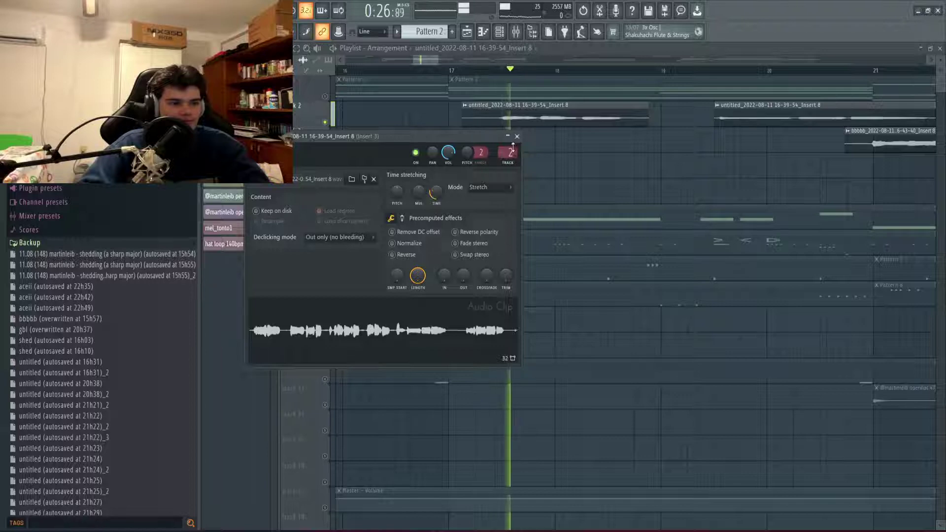
{"action": "scroll", "coordinate": [511, 152], "scroll_direction": "down", "scroll_amount": 1}
{"action": "key", "text": "space"}
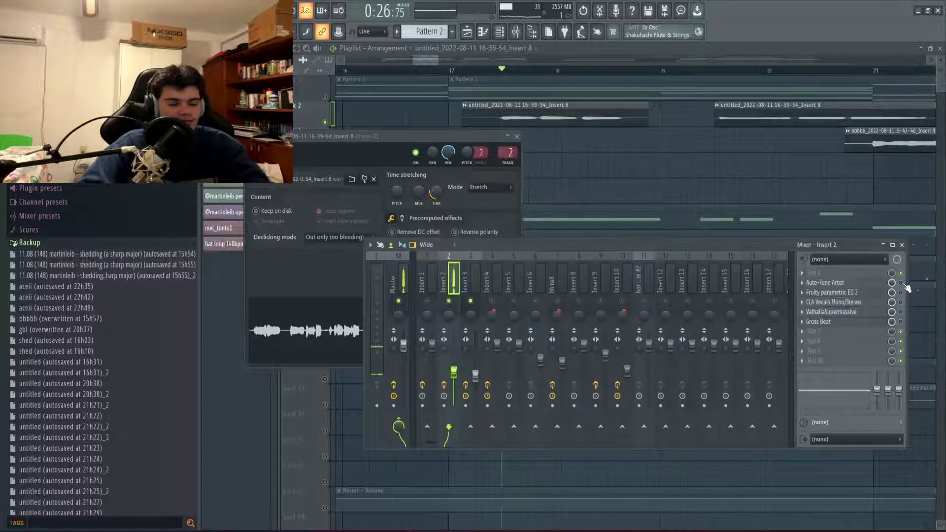
{"action": "key", "text": "space"}
{"action": "key", "text": "space"}
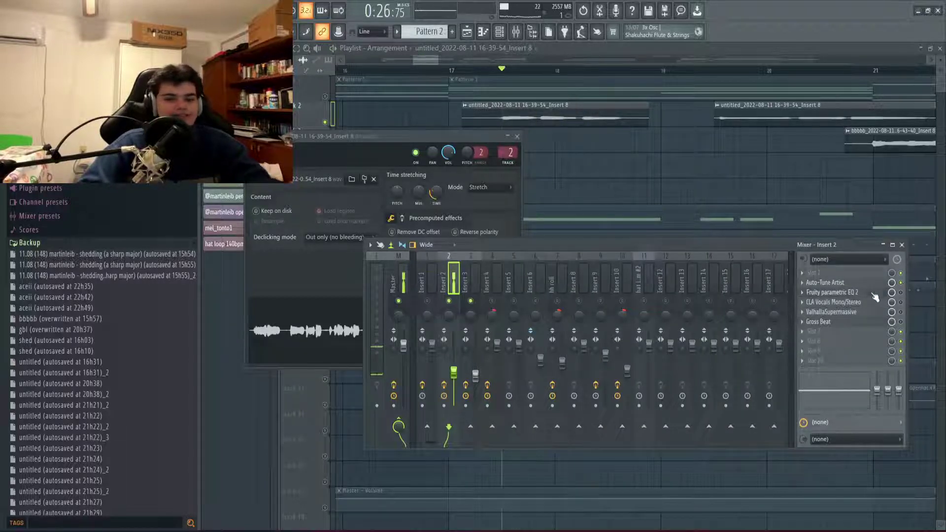
Enable Fruity parametric EQ 2 on Insert 2, and play the vocal while examining its low-cut curve.
{"action": "left_click", "coordinate": [892, 293]}
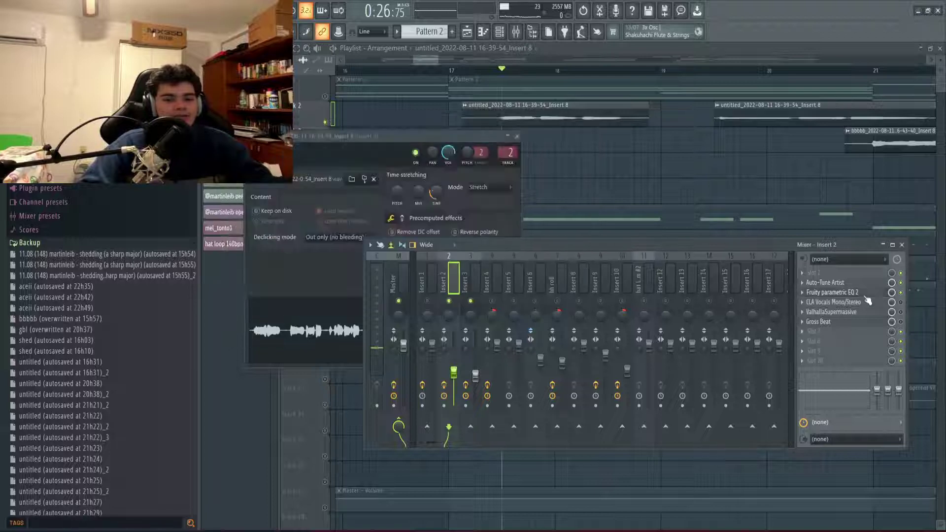
{"action": "key", "text": "space"}
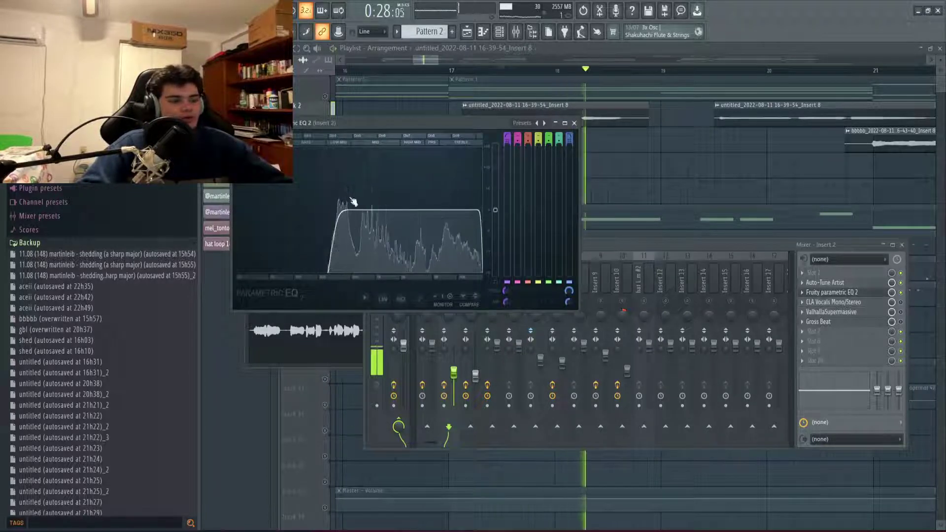
{"action": "key", "text": "space"}
Open CLA Vocals Mono/Stereo on Insert 2, check the recording in OBS Studio, and minimise the OBS window.
{"action": "left_click", "coordinate": [874, 304]}
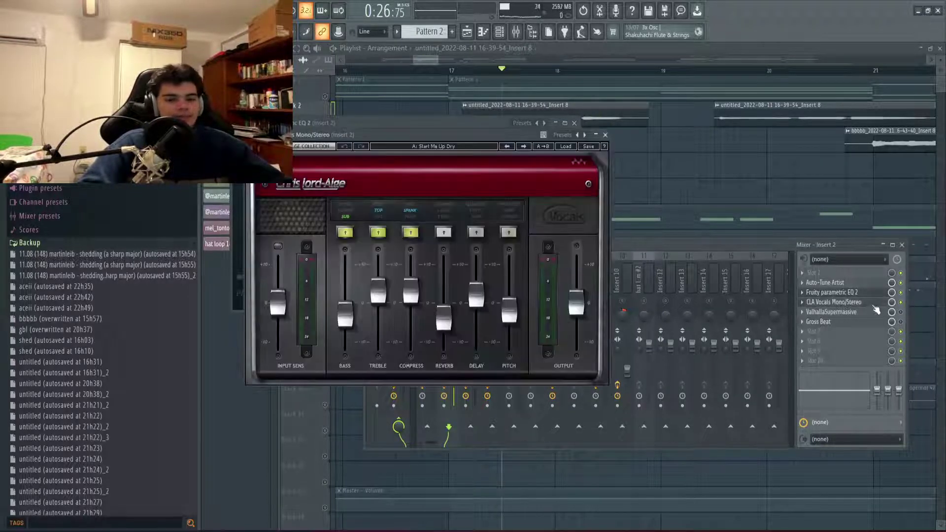
{"action": "key", "text": "alt+Tab"}
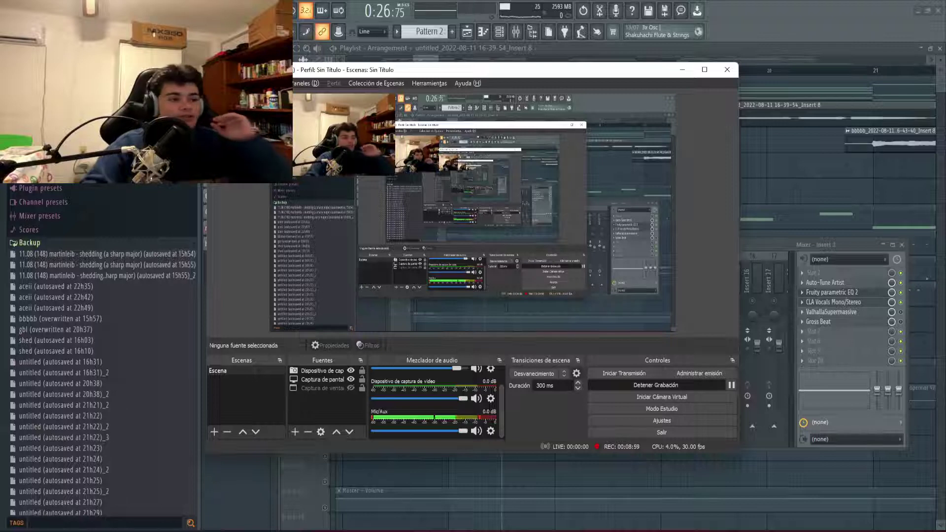
{"action": "left_click", "coordinate": [682, 69]}
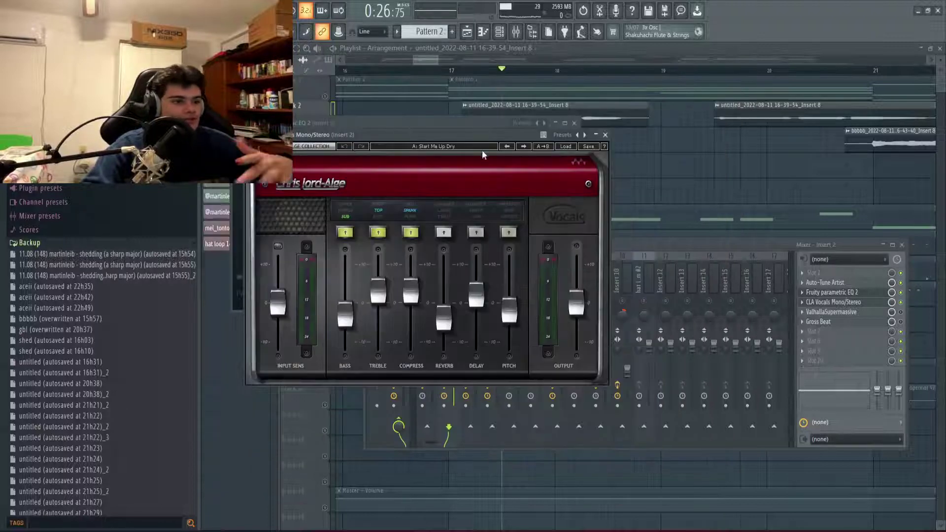
Move the CLA Vocals window clear of the webcam image, and load its Start Me Up Dry preset.
{"action": "left_click_drag", "start_coordinate": [482, 135], "coordinate": [658, 135]}
{"action": "left_click", "coordinate": [740, 147]}
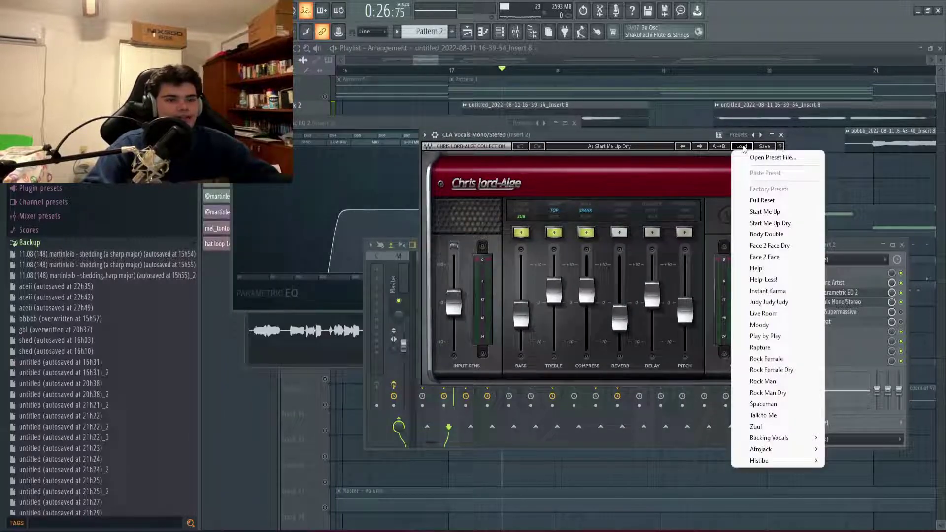
{"action": "left_click", "coordinate": [790, 227]}
Compare the vocal on Insert 2 without and with CLA Vocals Mono/Stereo, and close the plugin window.
{"action": "left_click", "coordinate": [821, 246]}
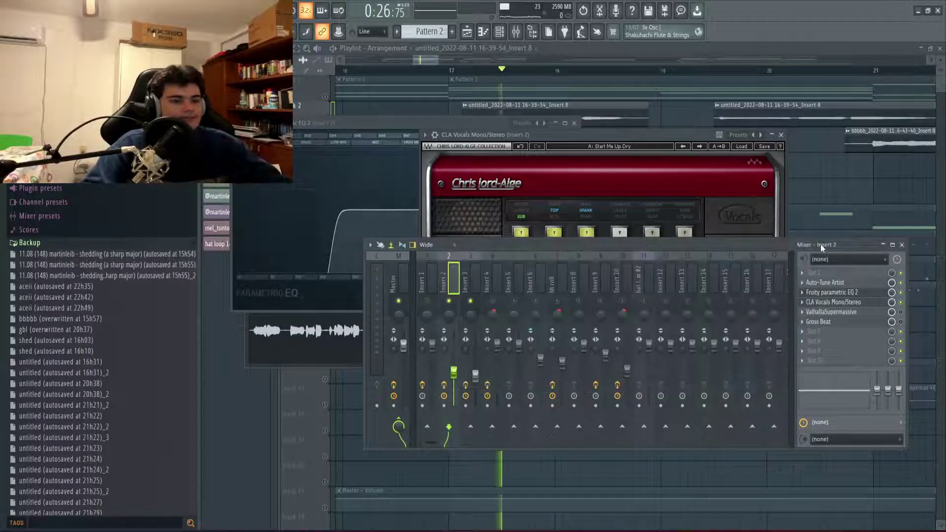
{"action": "key", "text": "space"}
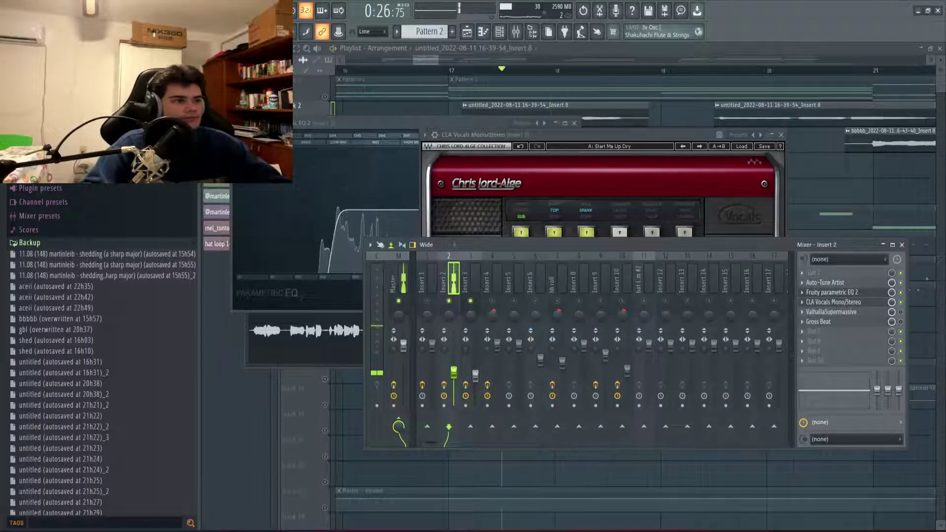
{"action": "left_click", "coordinate": [491, 69]}
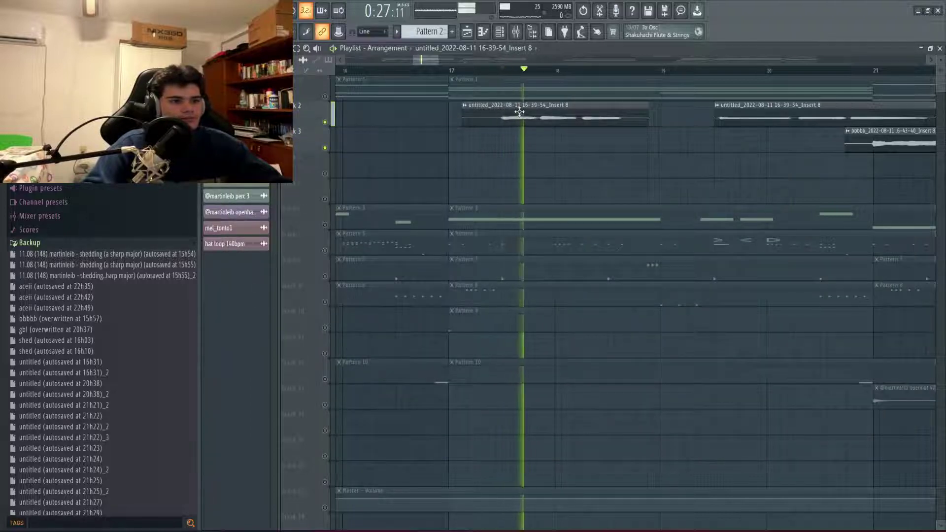
{"action": "key", "text": "F9"}
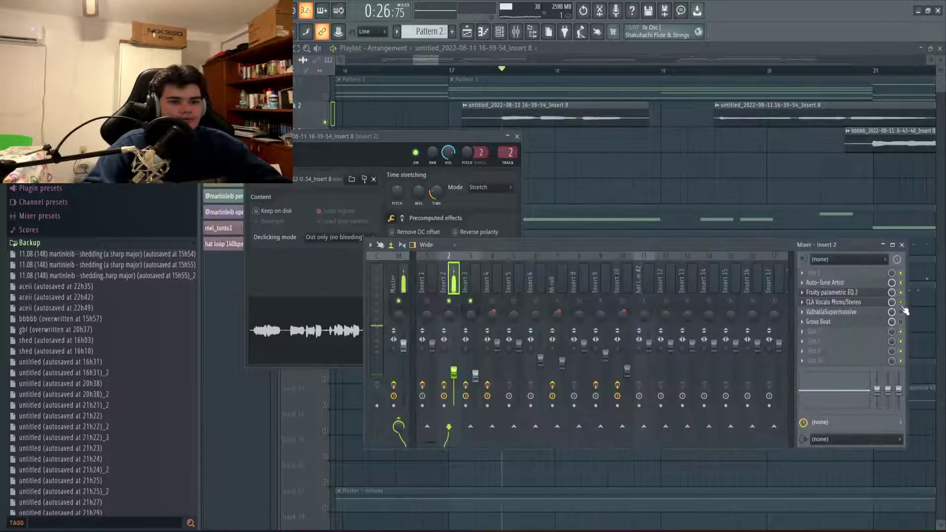
{"action": "key", "text": "space"}
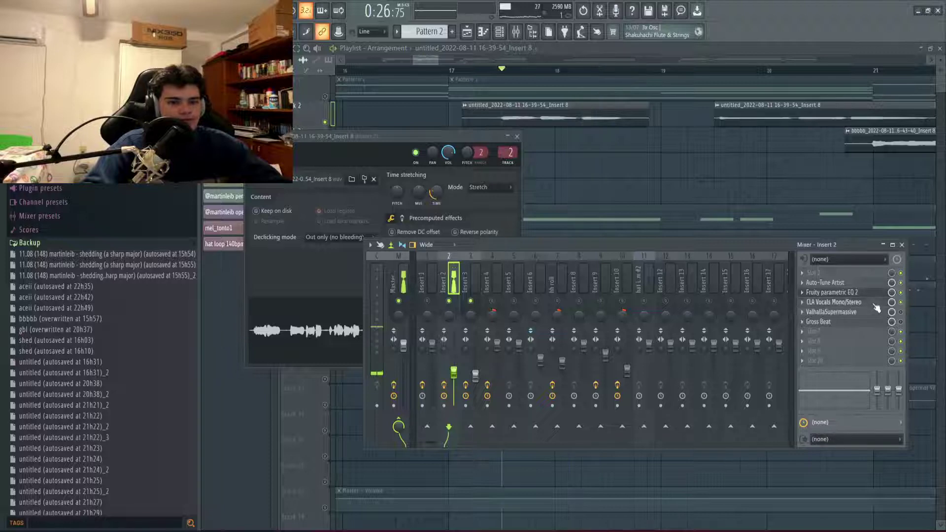
{"action": "left_click", "coordinate": [867, 301]}
{"action": "left_click", "coordinate": [782, 135]}
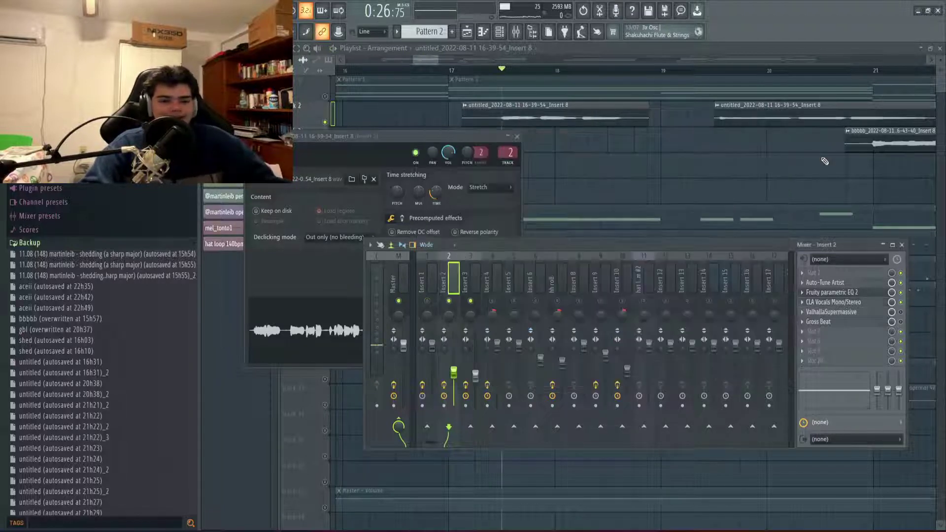
Load the Boards Of AFX preset in ValhallaSupermassive on Insert 2.
{"action": "left_click", "coordinate": [835, 312]}
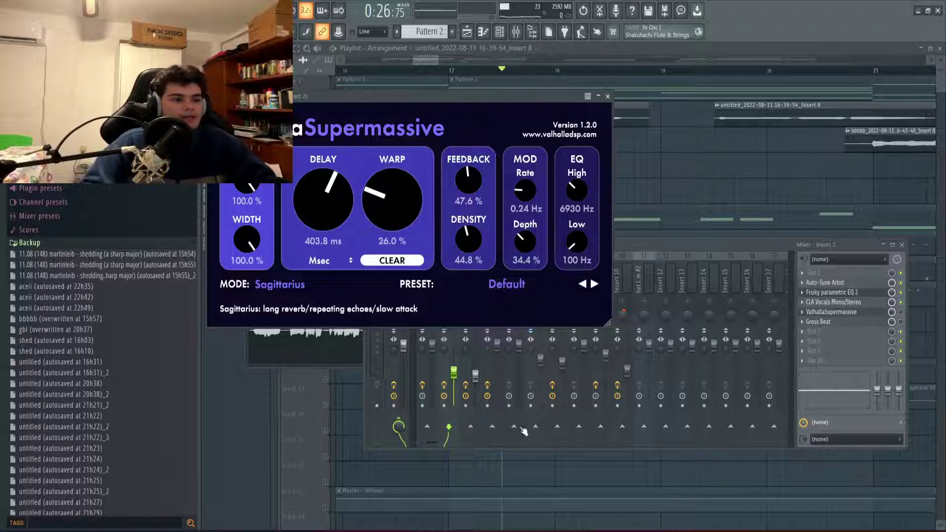
{"action": "left_click", "coordinate": [530, 285]}
{"action": "mouse_move", "coordinate": [510, 409]}
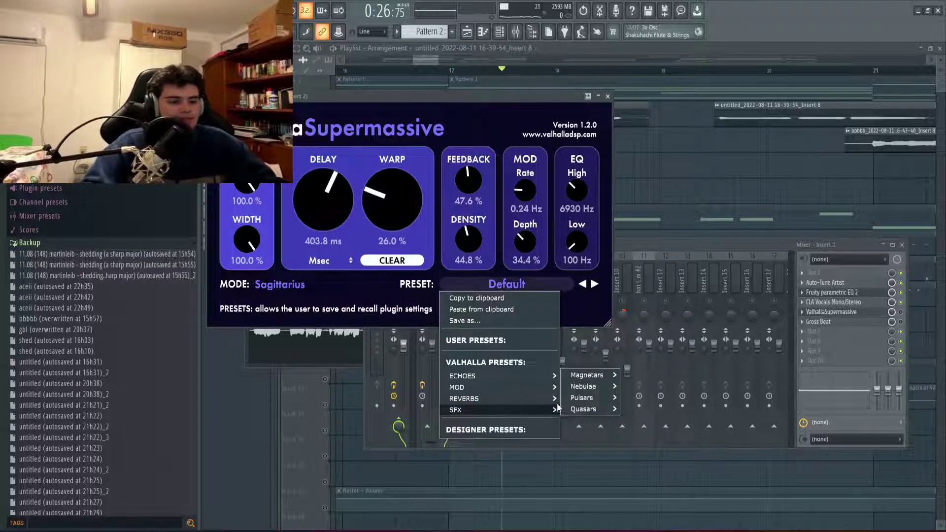
{"action": "mouse_move", "coordinate": [588, 385]}
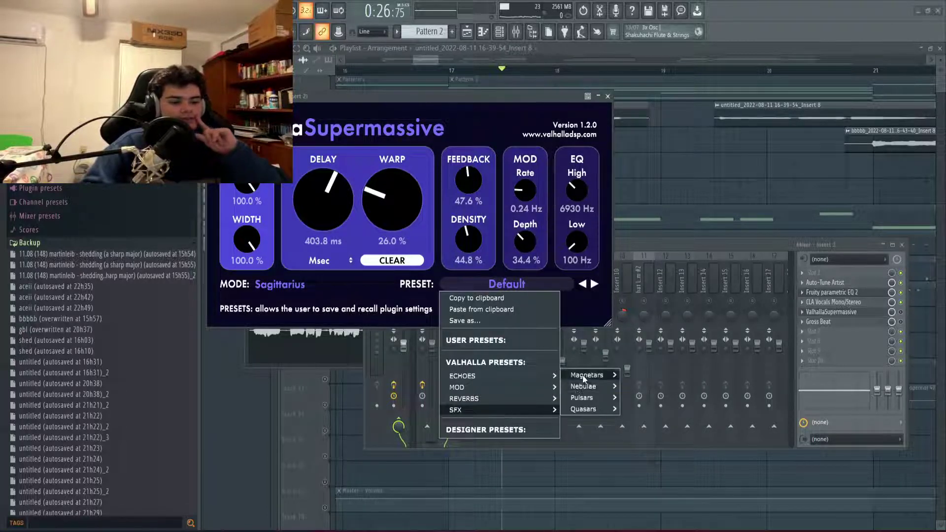
{"action": "left_click", "coordinate": [654, 341]}
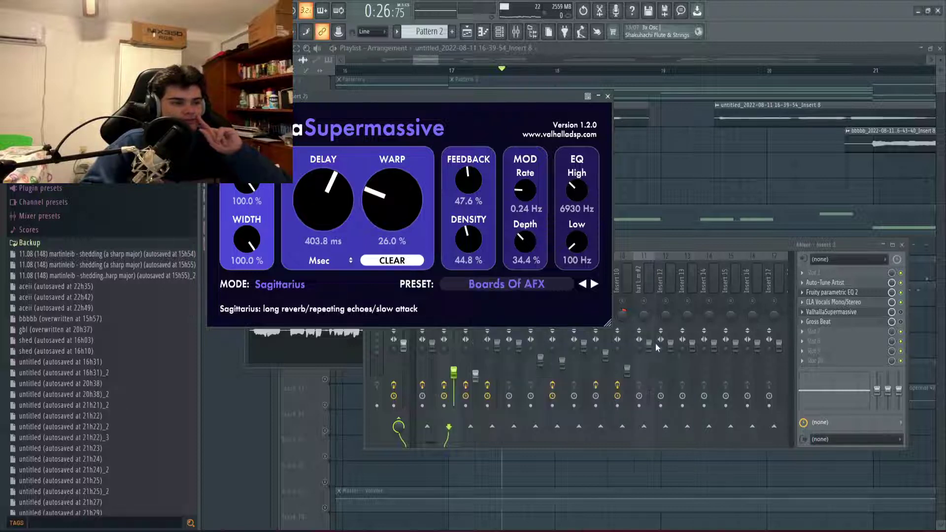
Enable ValhallaSupermassive on Insert 2, close its window, and play the vocal from bar 17 with the effect on.
{"action": "left_click", "coordinate": [901, 315]}
{"action": "left_click", "coordinate": [863, 316]}
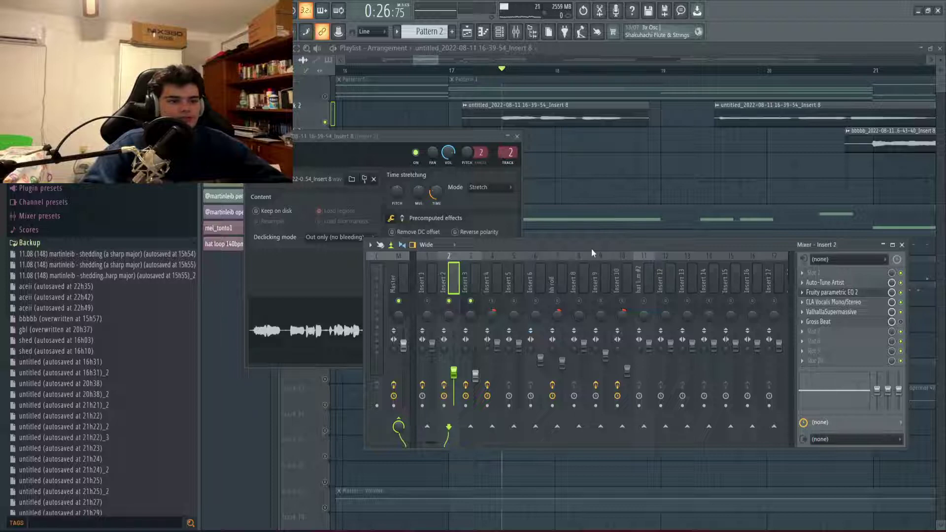
{"action": "key", "text": "space"}
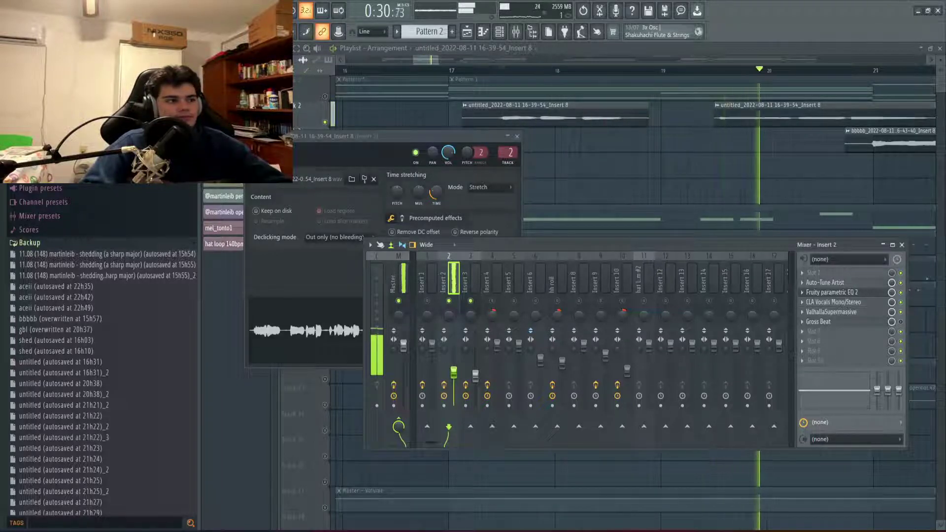
{"action": "key", "text": "space"}
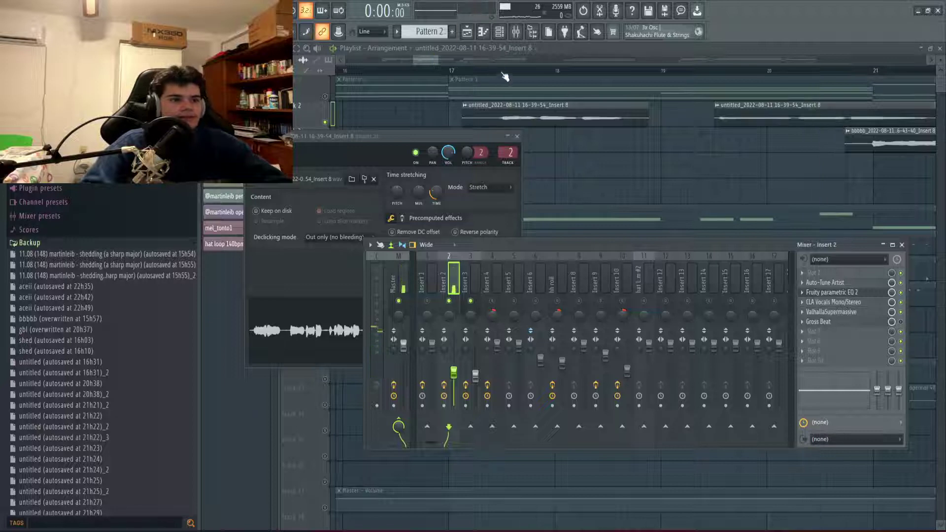
Close the open plugin windows, check the recording in OBS Studio, and return to the FL Studio mixer.
{"action": "key", "text": "F12"}
{"action": "key", "text": "alt+Tab"}
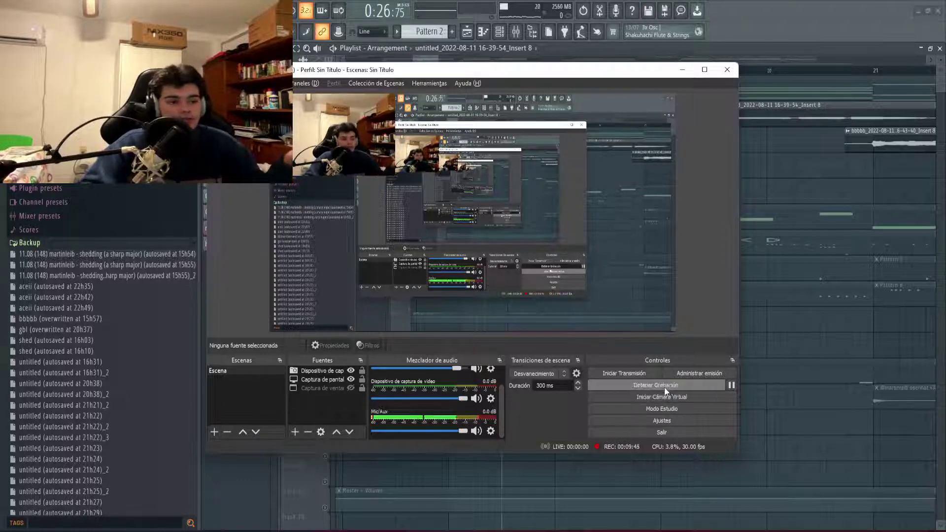
{"action": "left_click", "coordinate": [783, 430]}
{"action": "key", "text": "F9"}
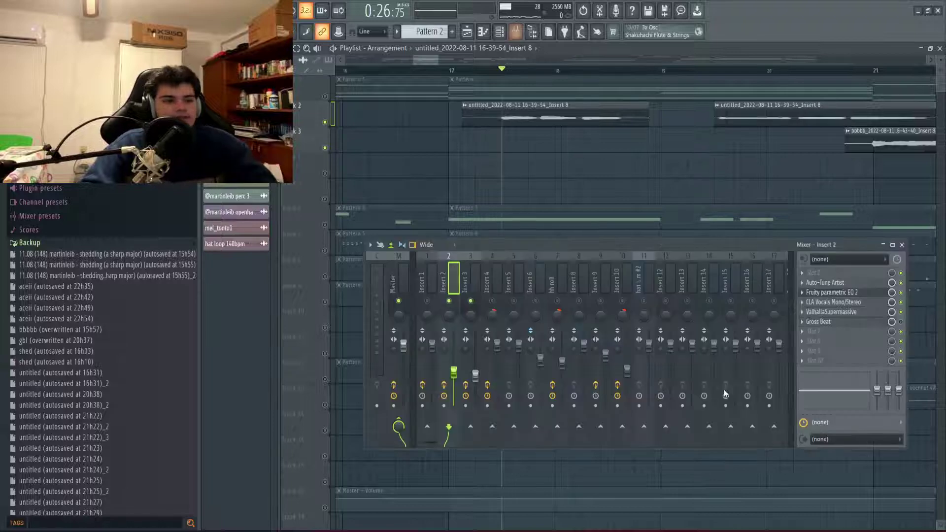
Open Gross Beat on Insert 2, enable it, and play the vocal through its volume gate.
{"action": "left_click", "coordinate": [833, 323]}
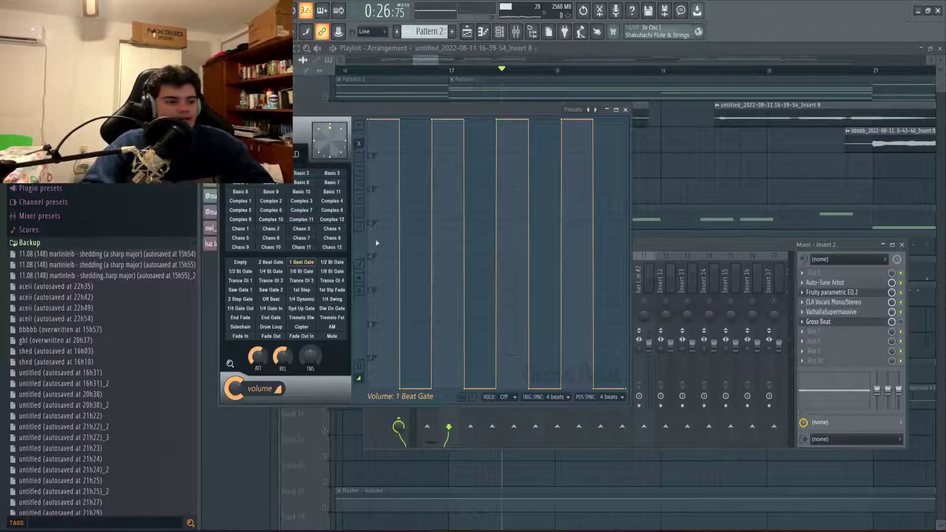
{"action": "left_click", "coordinate": [906, 330]}
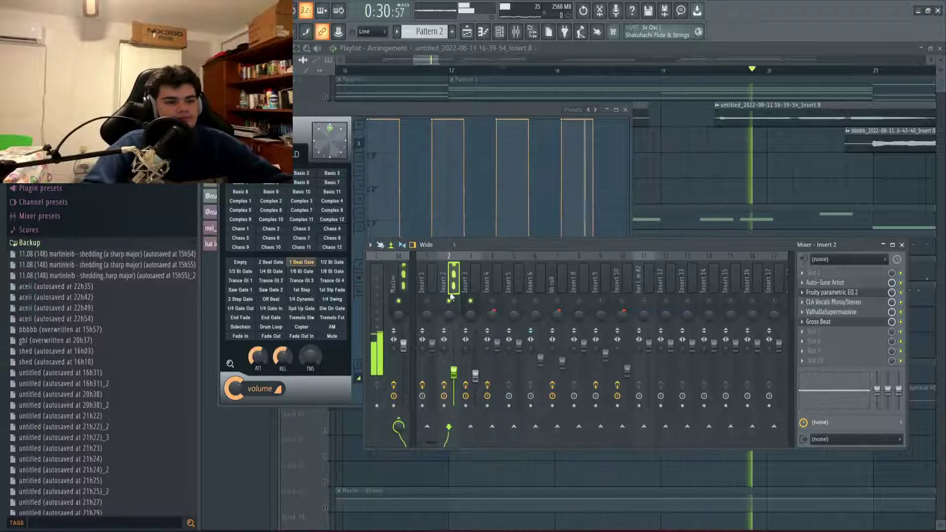
{"action": "scroll", "coordinate": [659, 228], "scroll_direction": "down", "scroll_amount": 3}
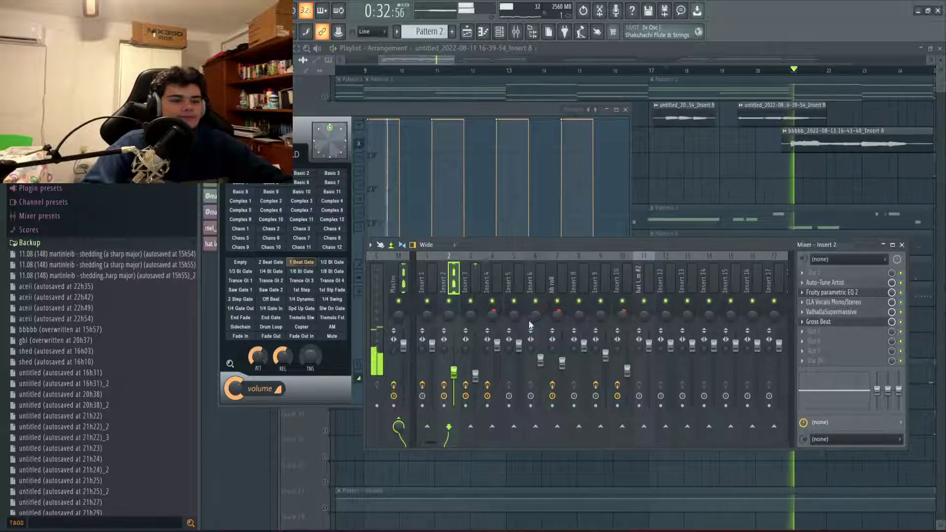
Show the effect chain of the second vocal on Insert 3, stop playback, and move the playhead to bar 21.
{"action": "left_click", "coordinate": [474, 290]}
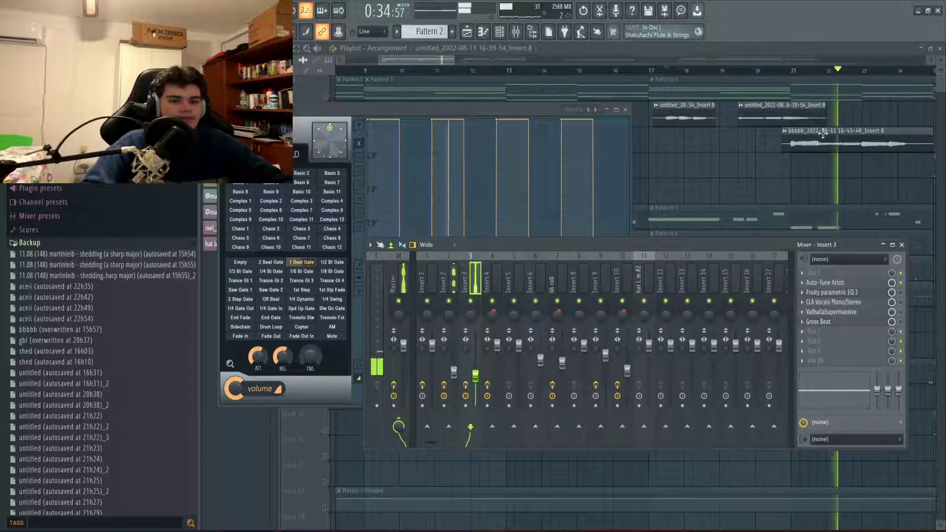
{"action": "key", "text": "space"}
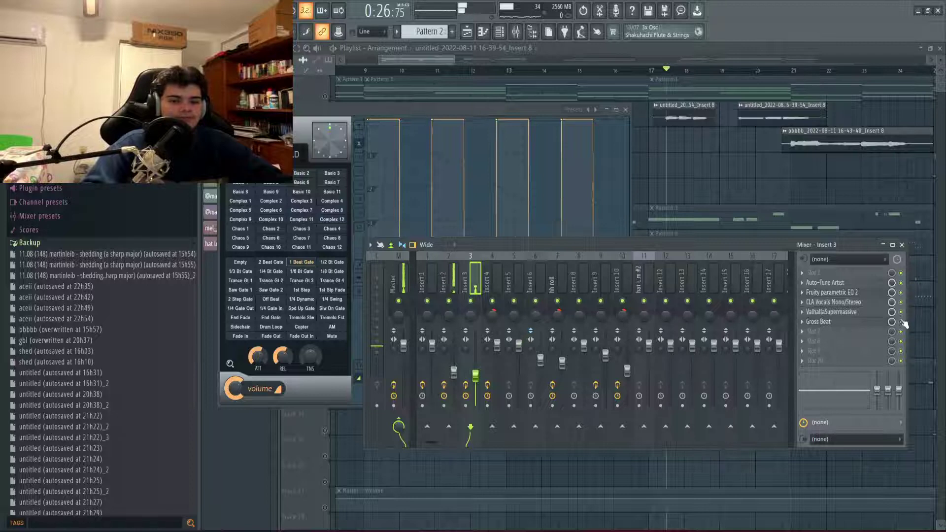
{"action": "scroll", "coordinate": [580, 61], "scroll_direction": "up", "scroll_amount": 3}
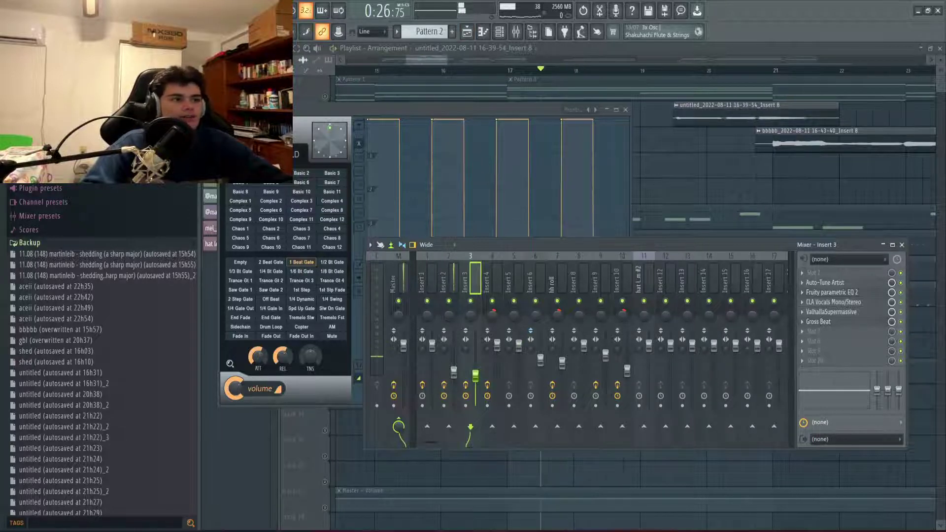
{"action": "left_click", "coordinate": [767, 68]}
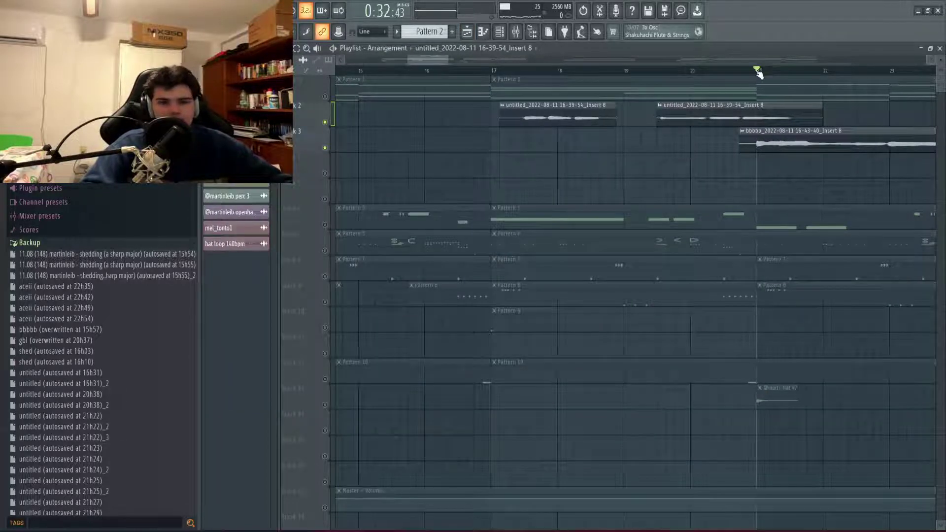
Try a time selection from the start of the bbbbb vocal clip to just past bar 22, and clear it.
{"action": "key", "text": "alt+Tab"}
{"action": "key", "text": "alt+Tab"}
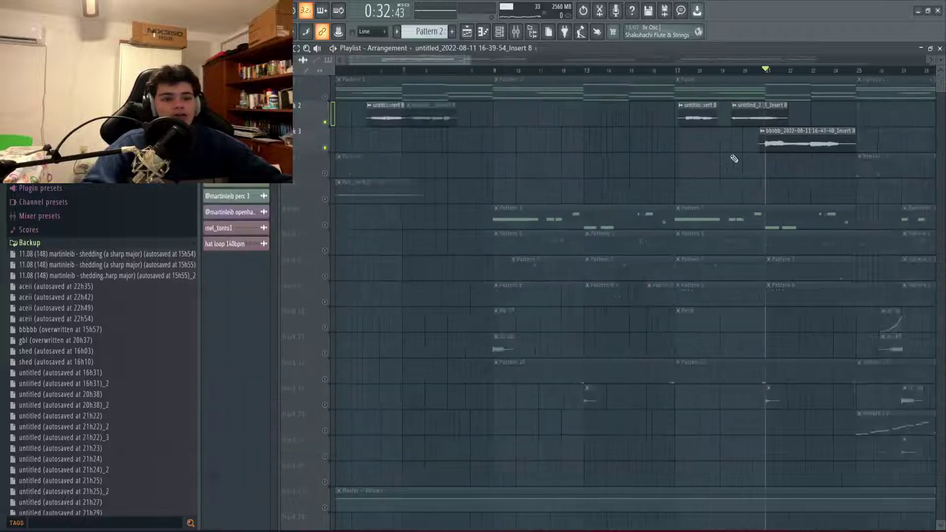
{"action": "scroll", "coordinate": [659, 152], "scroll_direction": "up", "scroll_amount": 5}
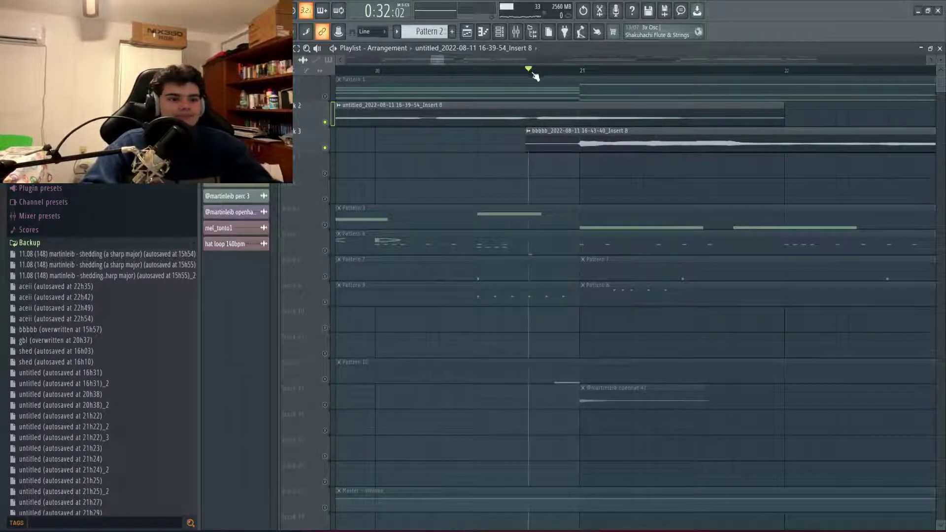
{"action": "mouse_move", "coordinate": [534, 75]}
{"action": "left_mouse_down"}
{"action": "mouse_move", "coordinate": [593, 69]}
{"action": "mouse_move", "coordinate": [538, 72]}
{"action": "mouse_move", "coordinate": [798, 92]}
{"action": "left_mouse_up"}
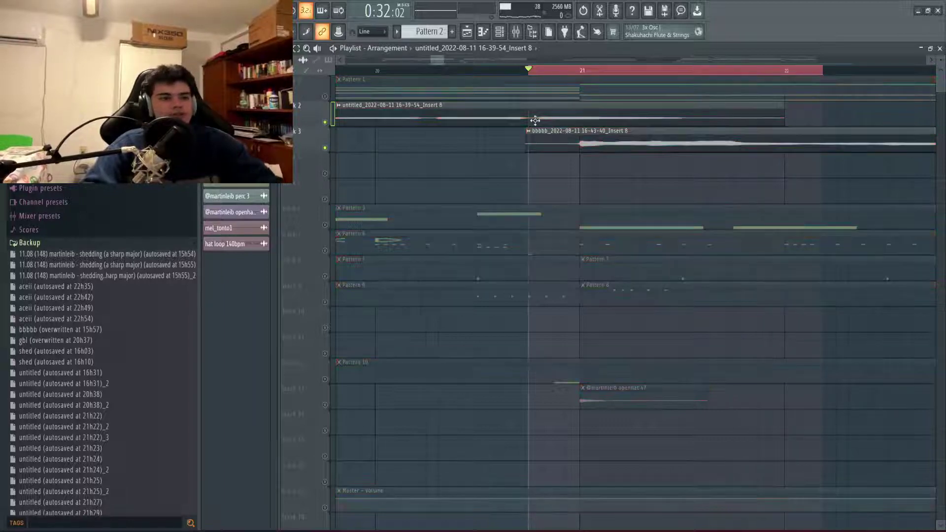
{"action": "scroll", "coordinate": [542, 80], "scroll_direction": "up", "scroll_amount": 2}
{"action": "left_click", "coordinate": [546, 80]}
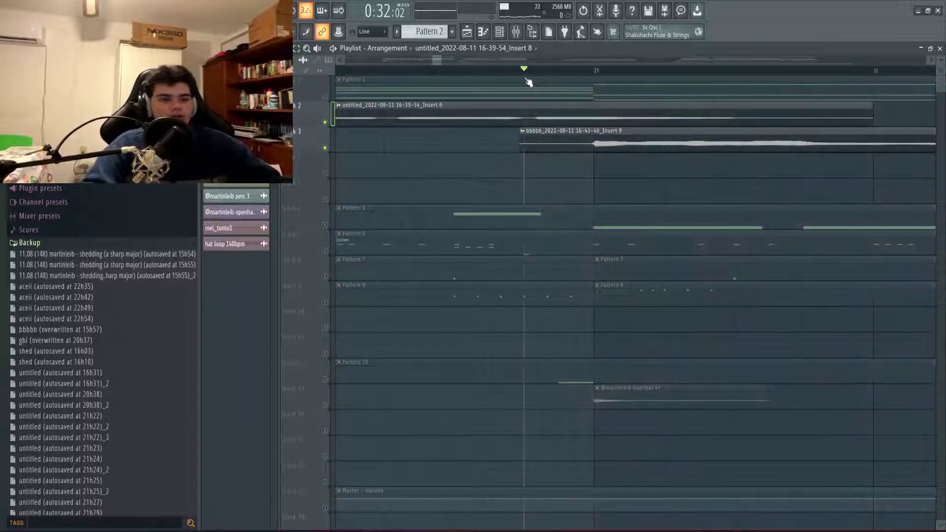
Check the recording in OBS Studio, survey the vocal clips across the playlist, and return the playhead to the song start.
{"action": "key", "text": "alt+Tab"}
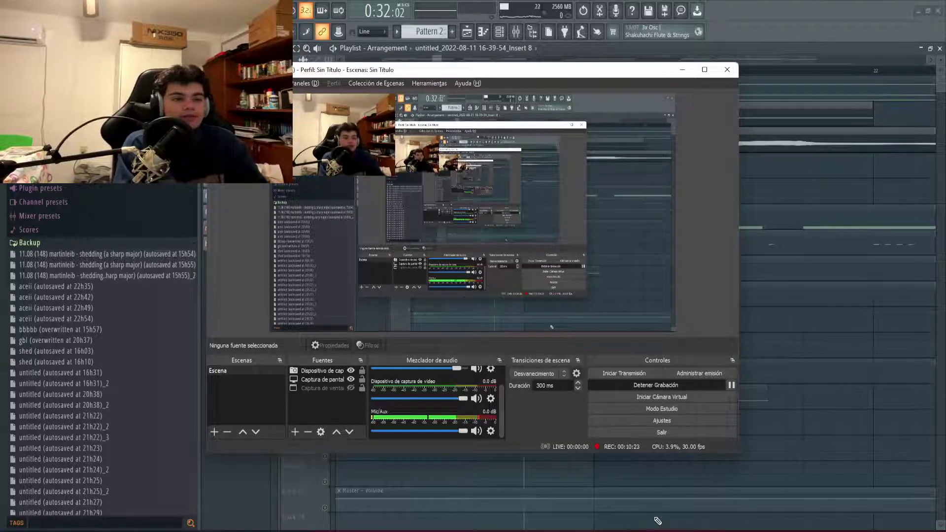
{"action": "key", "text": "alt+Tab"}
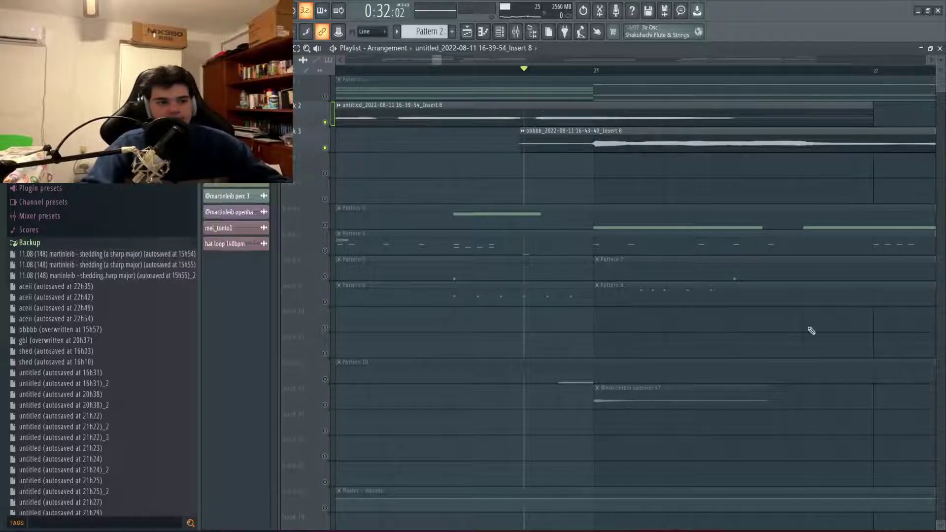
{"action": "scroll", "coordinate": [667, 197], "scroll_direction": "down", "scroll_amount": 5}
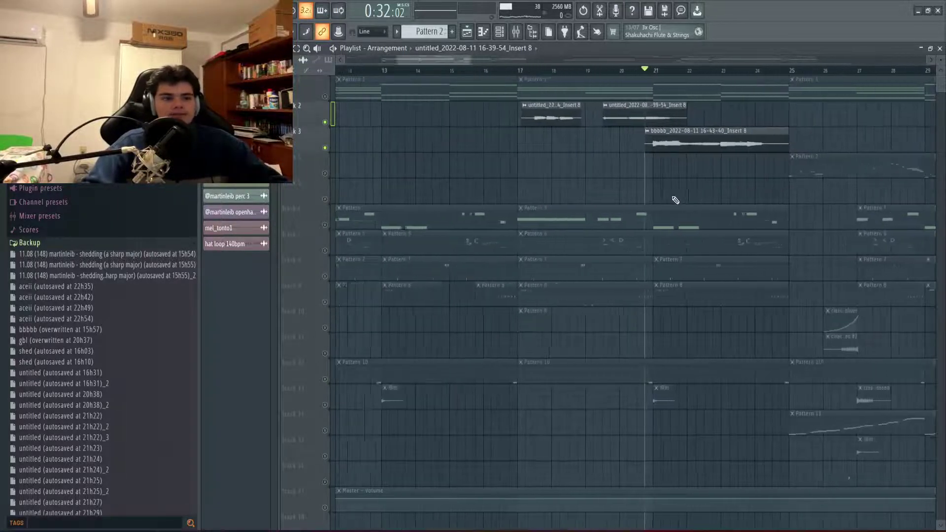
{"action": "scroll", "coordinate": [684, 183], "scroll_direction": "up", "scroll_amount": 3}
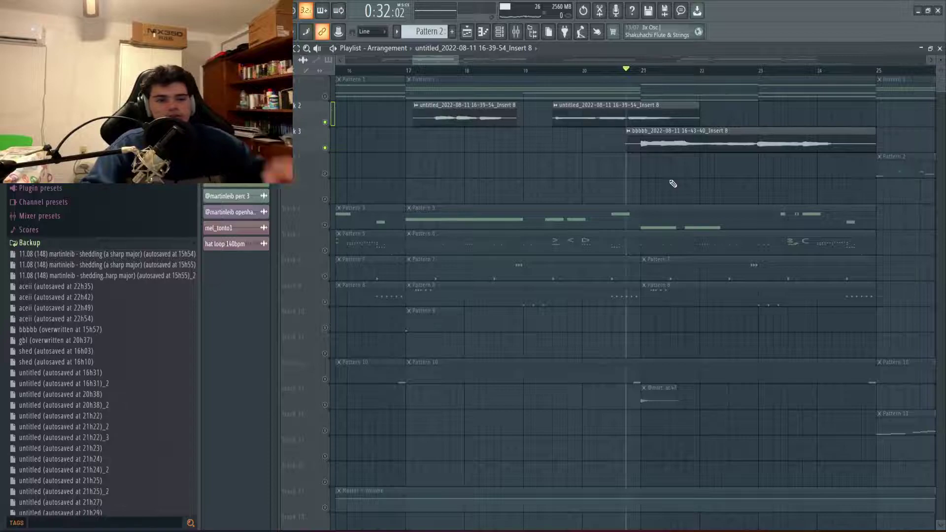
{"action": "scroll", "coordinate": [660, 217], "scroll_direction": "down", "scroll_amount": 6}
{"action": "scroll", "coordinate": [555, 115], "scroll_direction": "down", "scroll_amount": 3}
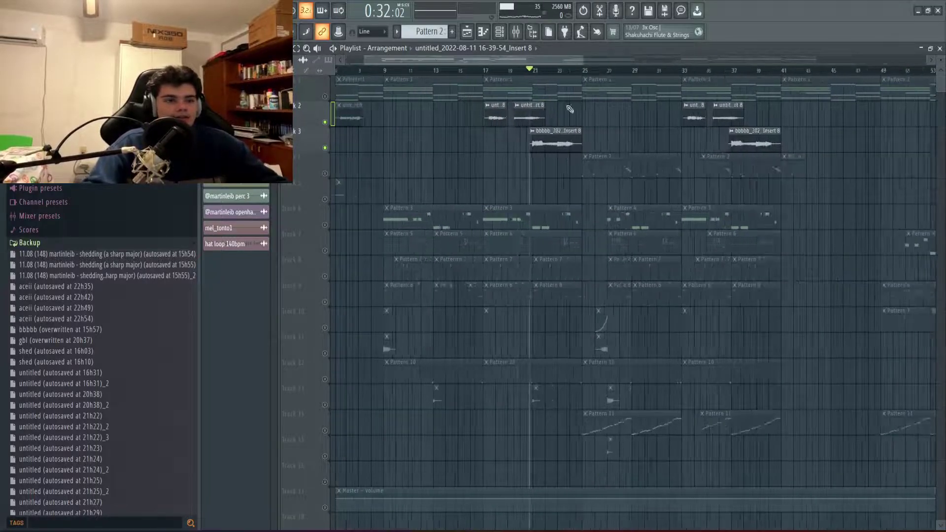
{"action": "scroll", "coordinate": [480, 108], "scroll_direction": "up", "scroll_amount": 4}
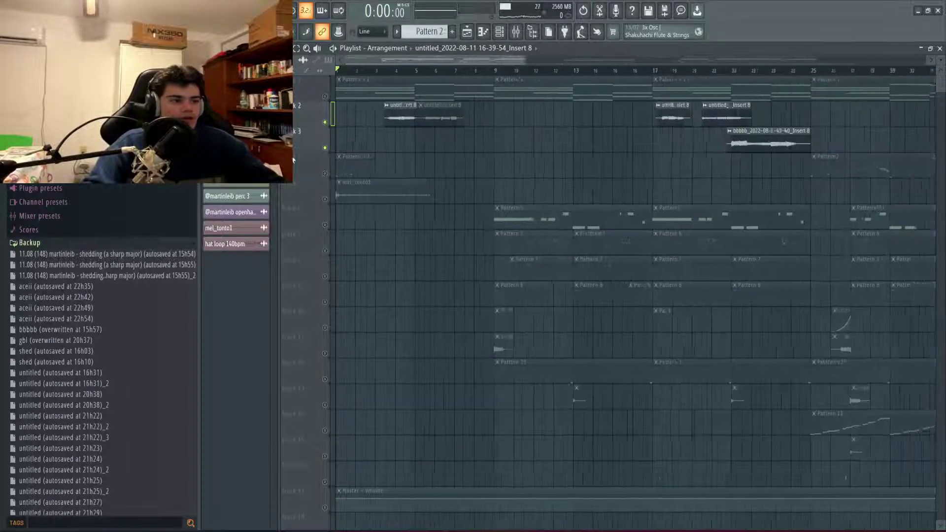
Review the effect chains of Insert 3 and Insert 2 in the mixer, and close the windows over the playlist.
{"action": "key", "text": "F9"}
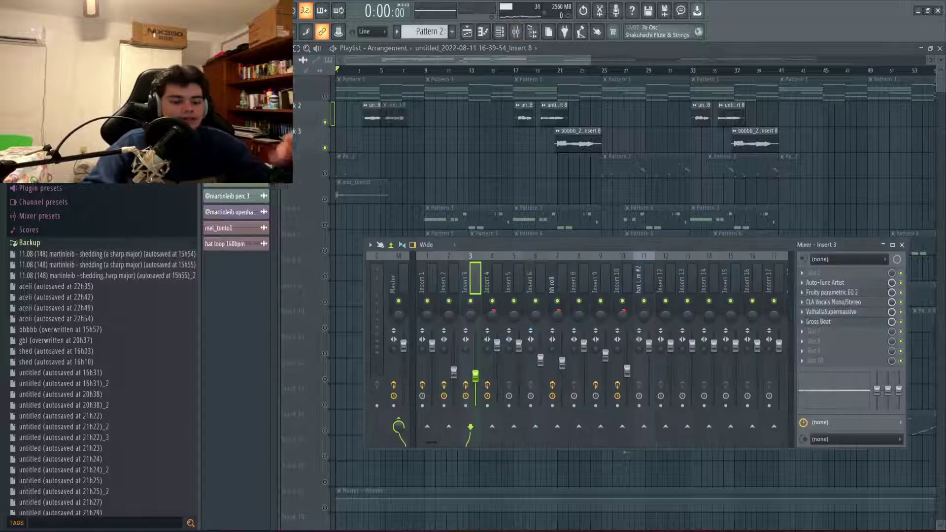
{"action": "key", "text": "alt+Tab"}
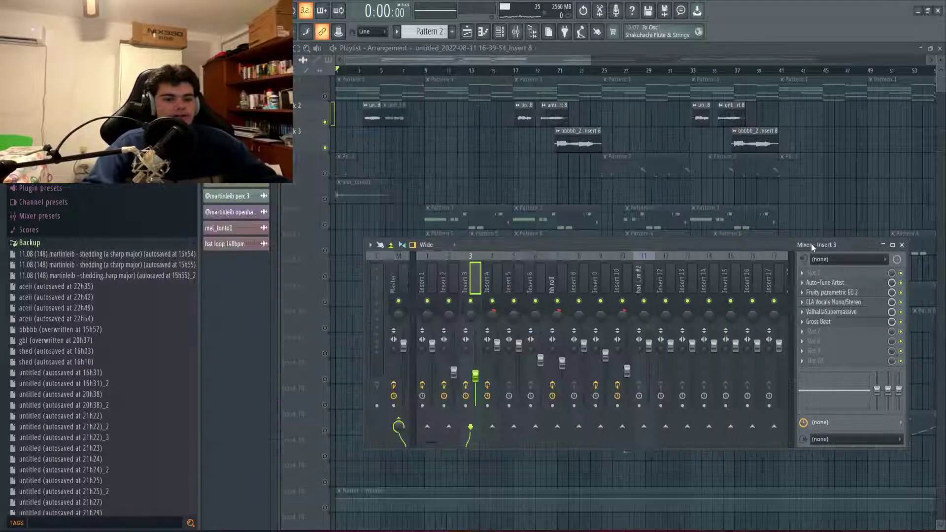
{"action": "left_click", "coordinate": [810, 246]}
{"action": "left_click", "coordinate": [454, 281]}
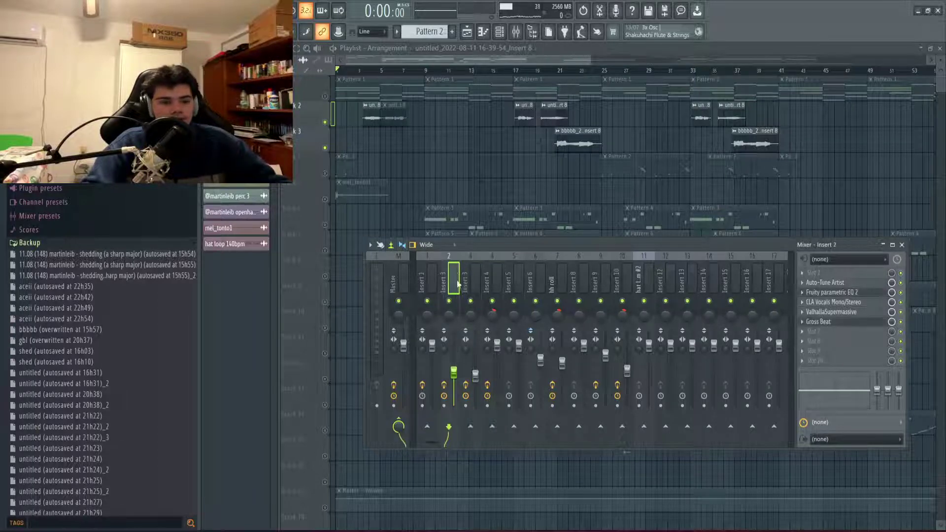
{"action": "double_click", "coordinate": [576, 143]}
{"action": "key", "text": "Escape"}
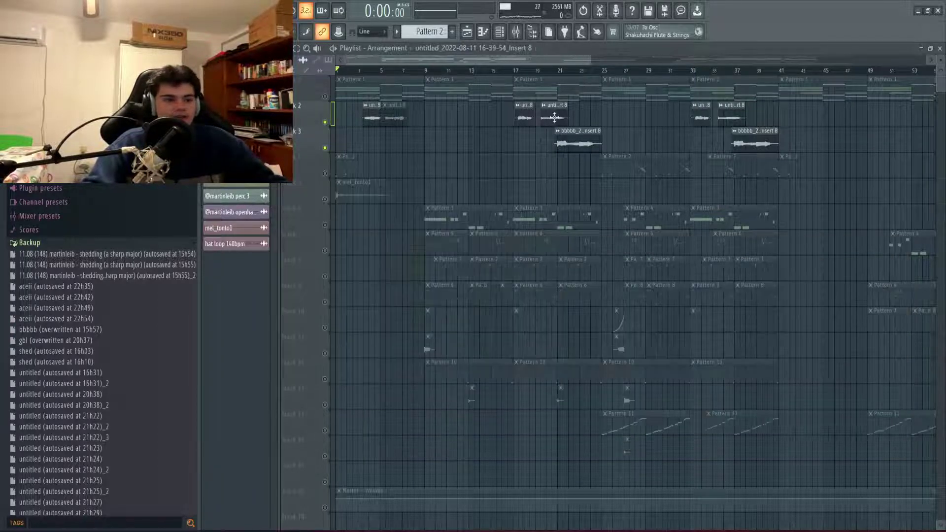
Unmute playlist tracks 1 and 4, which hold Pattern 1 and Pattern 2, alongside the vocals.
{"action": "scroll", "coordinate": [487, 150], "scroll_direction": "up", "scroll_amount": 3}
{"action": "scroll", "coordinate": [339, 84], "scroll_direction": "up", "scroll_amount": 2}
{"action": "left_click", "coordinate": [339, 79]}
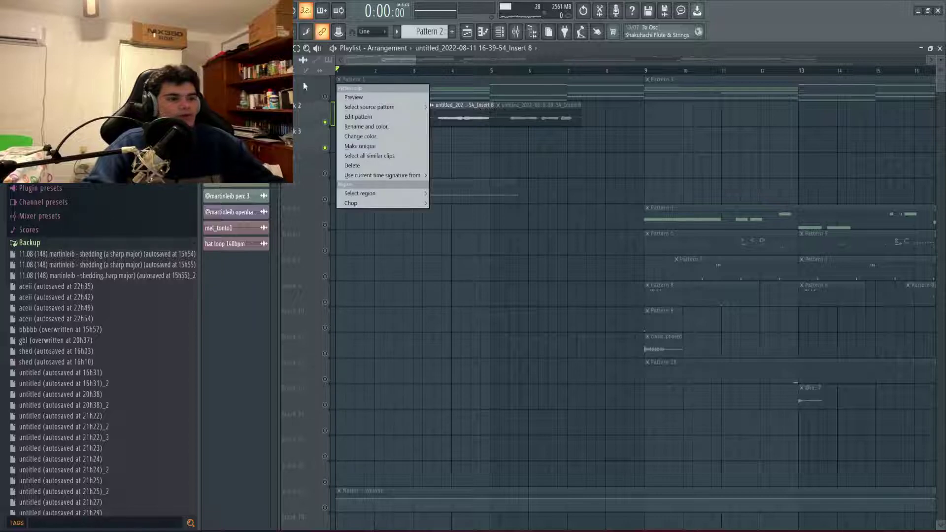
{"action": "key", "text": "Escape"}
Select Insert 1 in the mixer, play the song from the start, and view the full arrangement in the playlist.
{"action": "key", "text": "F9"}
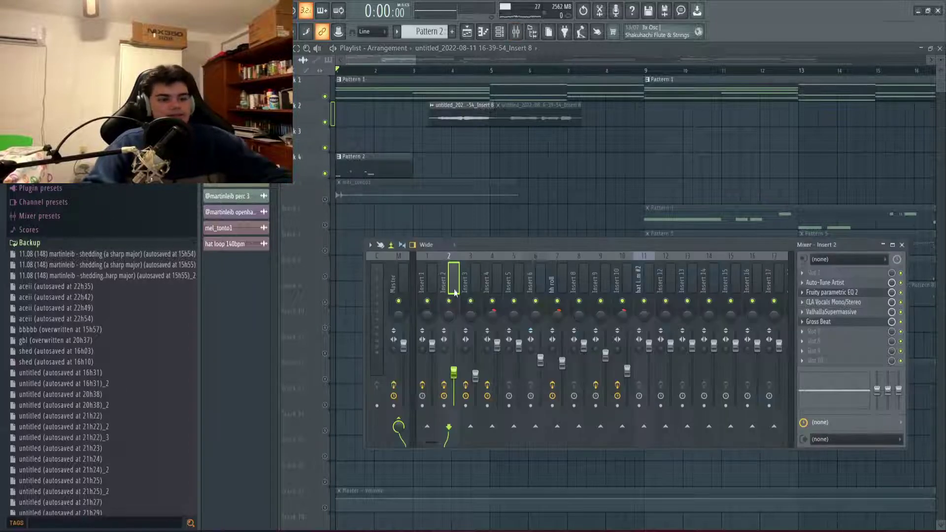
{"action": "left_click", "coordinate": [432, 281]}
{"action": "key", "text": "space"}
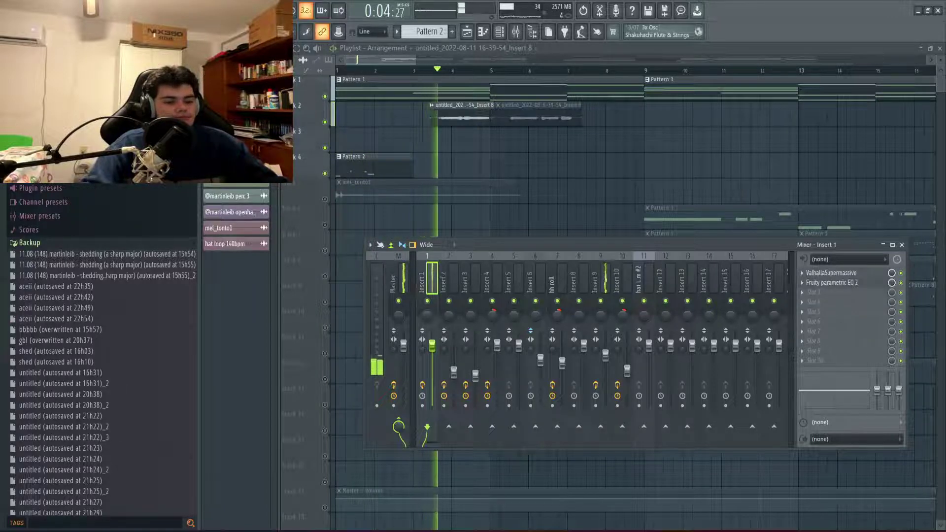
{"action": "key", "text": "alt+Tab"}
{"action": "left_click", "coordinate": [754, 210]}
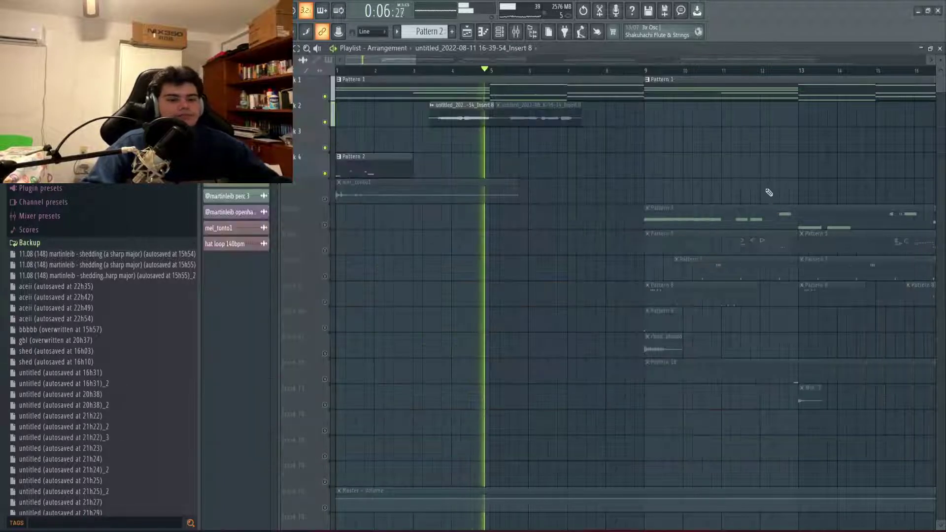
{"action": "scroll", "coordinate": [593, 247], "scroll_direction": "down", "scroll_amount": 5}
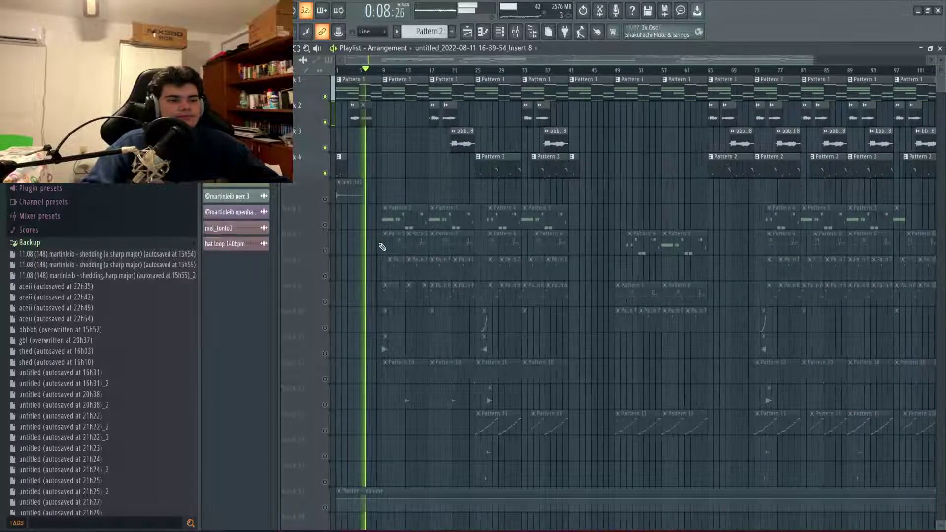
Stop the song and solo playlist track 6, which holds the 808 clips.
{"action": "scroll", "coordinate": [380, 247], "scroll_direction": "up", "scroll_amount": 4}
{"action": "scroll", "coordinate": [364, 231], "scroll_direction": "down", "scroll_amount": 5}
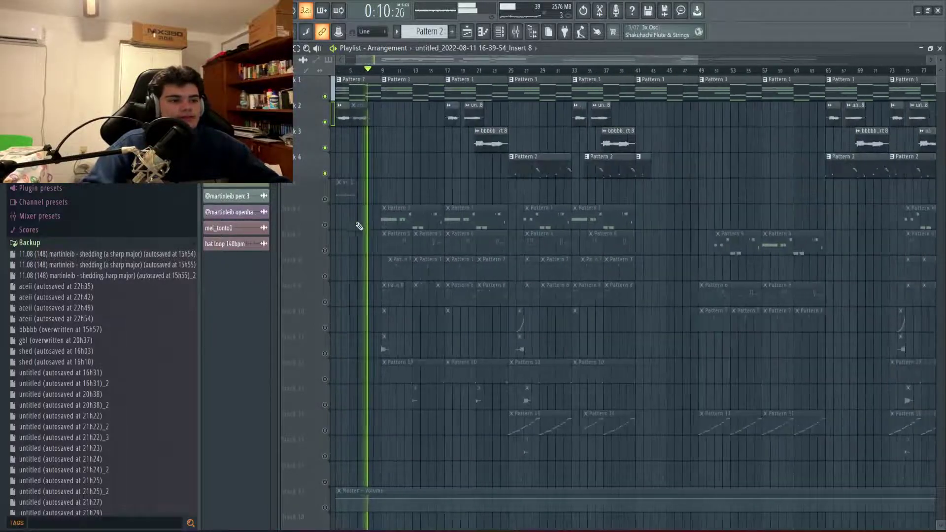
{"action": "key", "text": "space"}
{"action": "right_click", "coordinate": [328, 227]}
{"action": "left_click", "coordinate": [327, 222]}
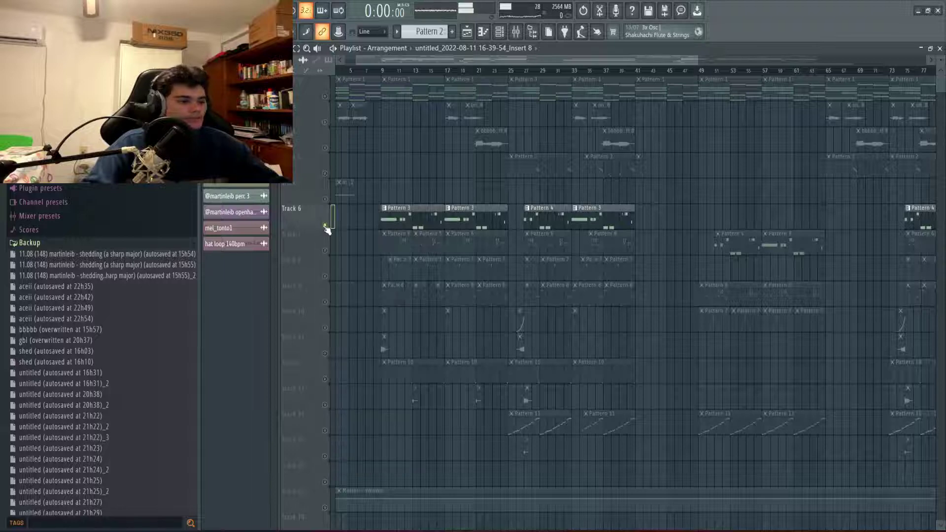
{"action": "left_click", "coordinate": [484, 215]}
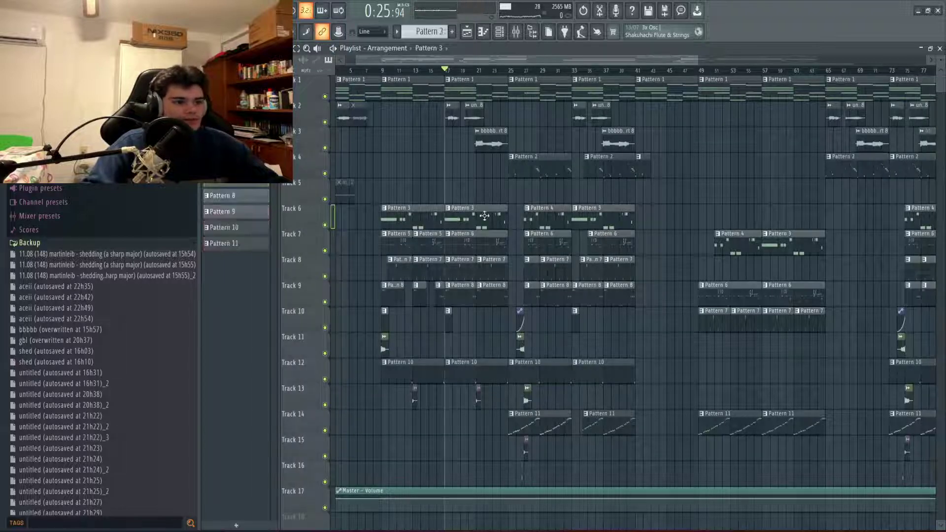
{"action": "left_click", "coordinate": [500, 32]}
{"action": "left_click", "coordinate": [441, 163]}
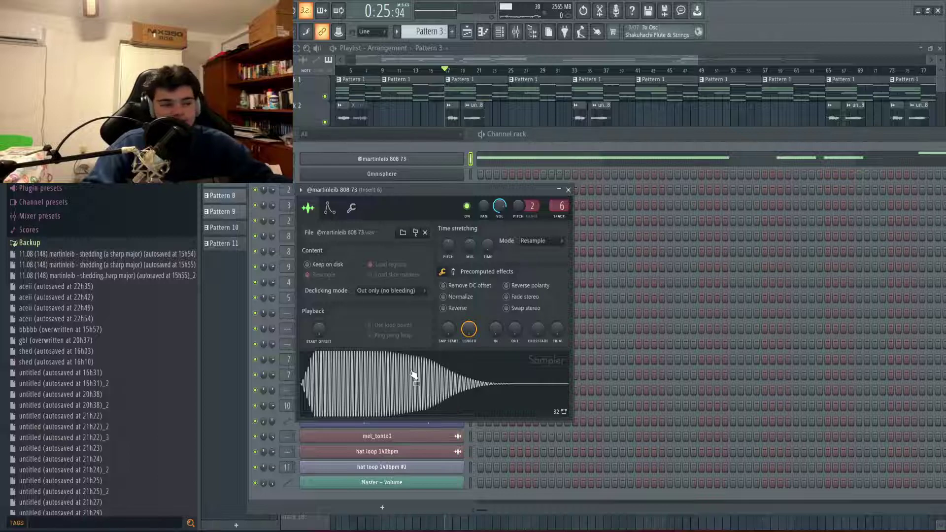
{"action": "key", "text": "F6"}
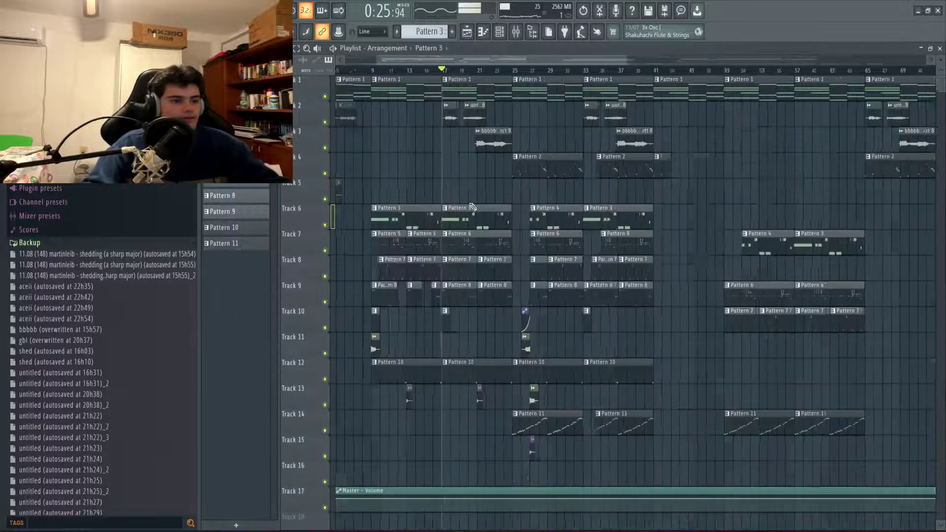
Play Pattern 3 in the 808's piano roll and examine the short Fa5 notes just before bar 8.
{"action": "key", "text": "F7"}
{"action": "scroll", "coordinate": [344, 108], "scroll_direction": "up", "scroll_amount": 3}
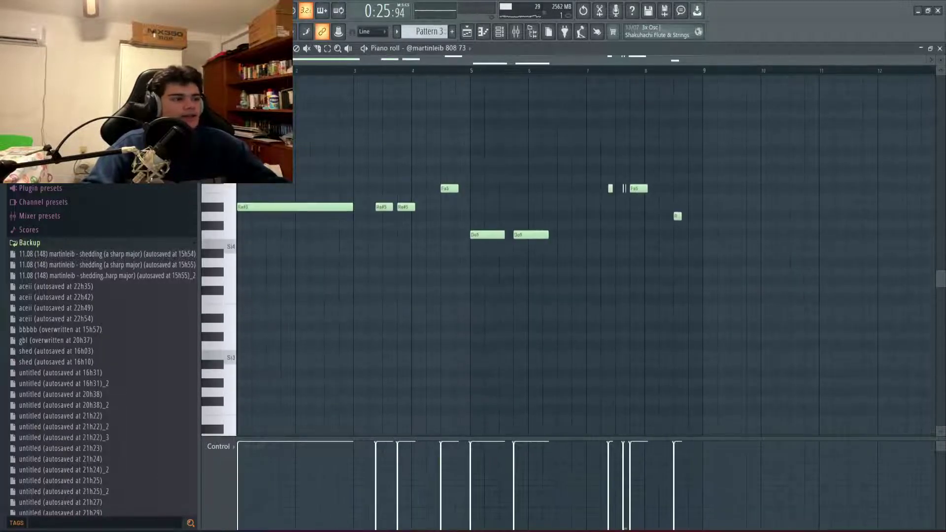
{"action": "key", "text": "space"}
{"action": "scroll", "coordinate": [414, 204], "scroll_direction": "up", "scroll_amount": 1}
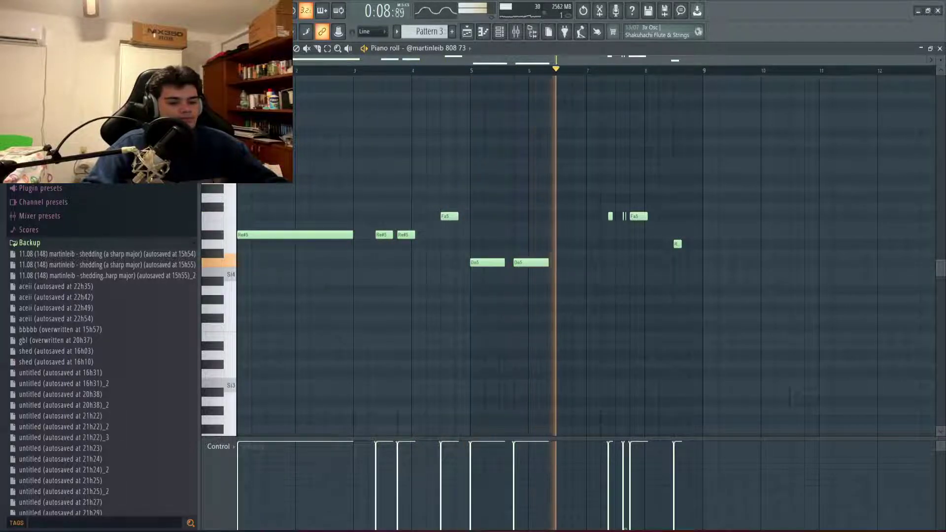
{"action": "scroll", "coordinate": [646, 283], "scroll_direction": "up", "scroll_amount": 2, "text": "ctrl"}
{"action": "scroll", "coordinate": [645, 283], "scroll_direction": "up", "scroll_amount": 3, "text": "ctrl"}
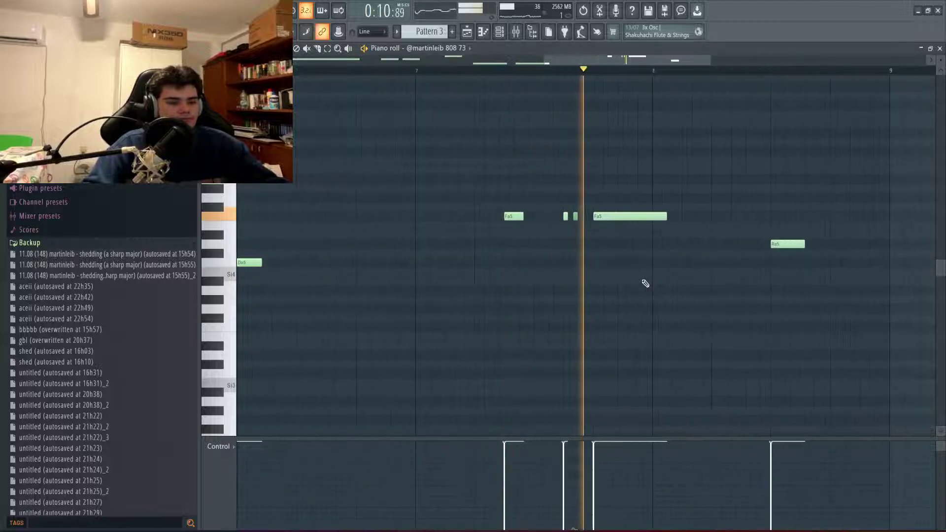
{"action": "scroll", "coordinate": [612, 258], "scroll_direction": "up", "scroll_amount": 2, "text": "ctrl"}
{"action": "key", "text": "space"}
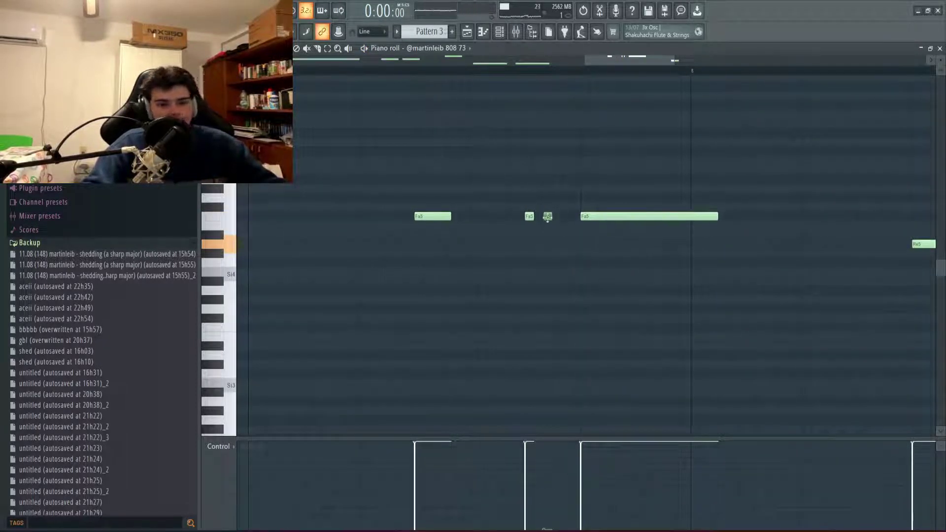
{"action": "left_click", "coordinate": [506, 34]}
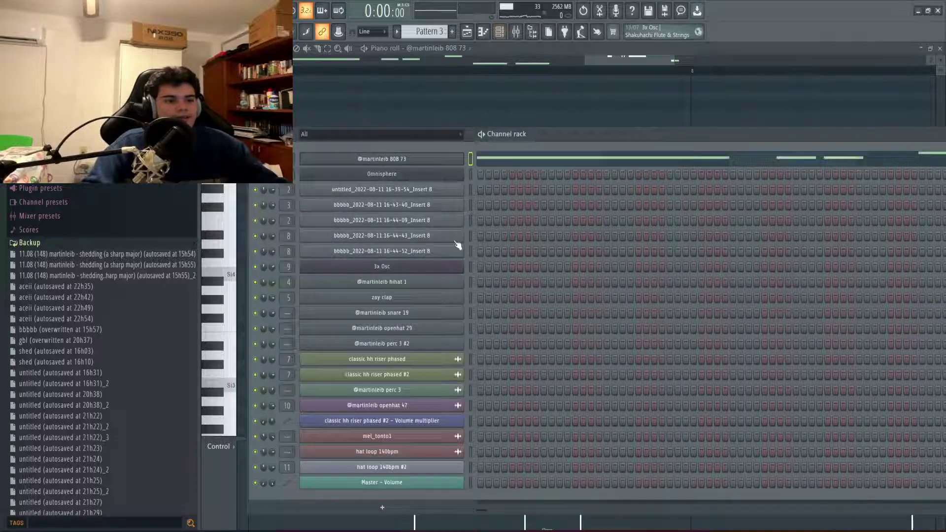
{"action": "right_click", "coordinate": [416, 159]}
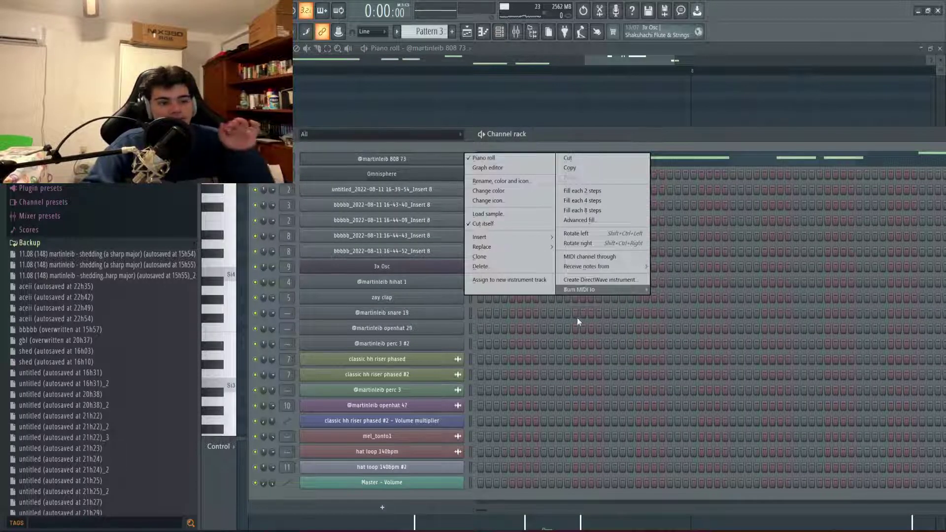
{"action": "key", "text": "alt+Tab"}
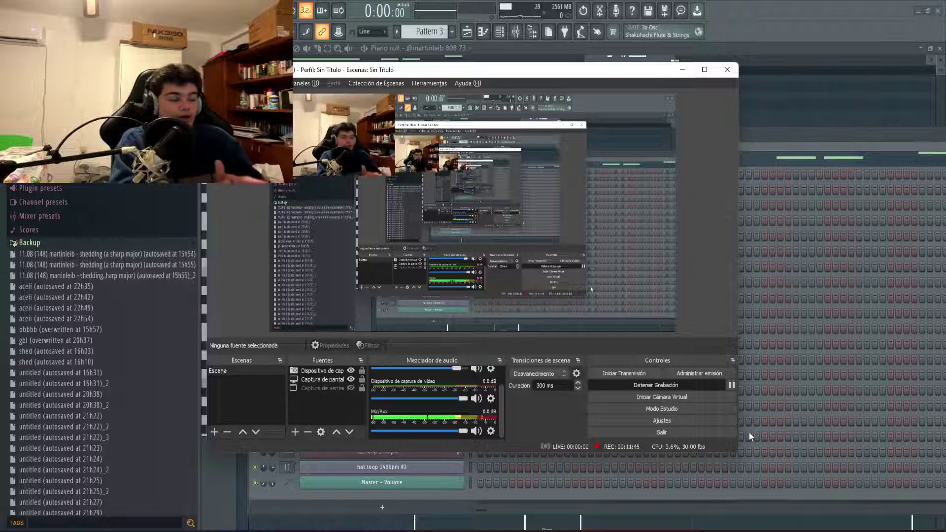
{"action": "left_click", "coordinate": [841, 426]}
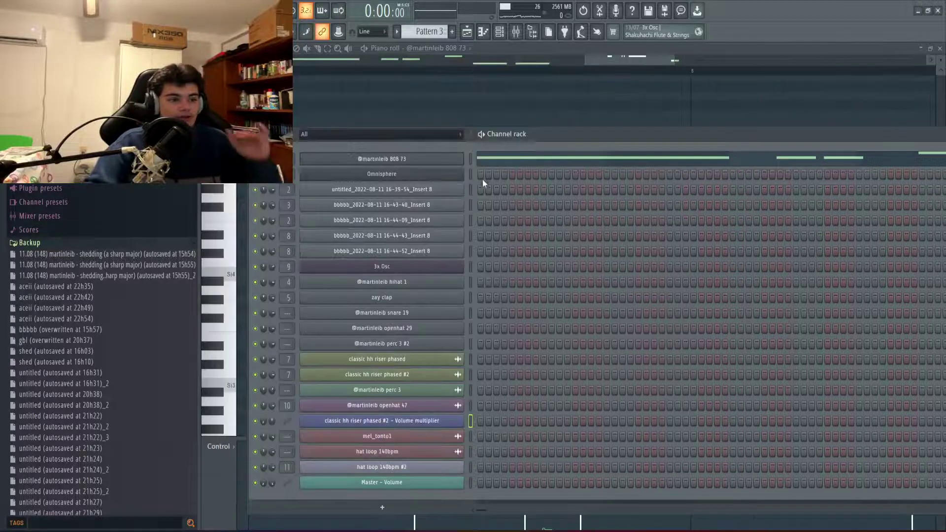
{"action": "right_click", "coordinate": [464, 154]}
{"action": "left_click", "coordinate": [487, 158]}
{"action": "scroll", "coordinate": [562, 185], "scroll_direction": "up", "scroll_amount": 4}
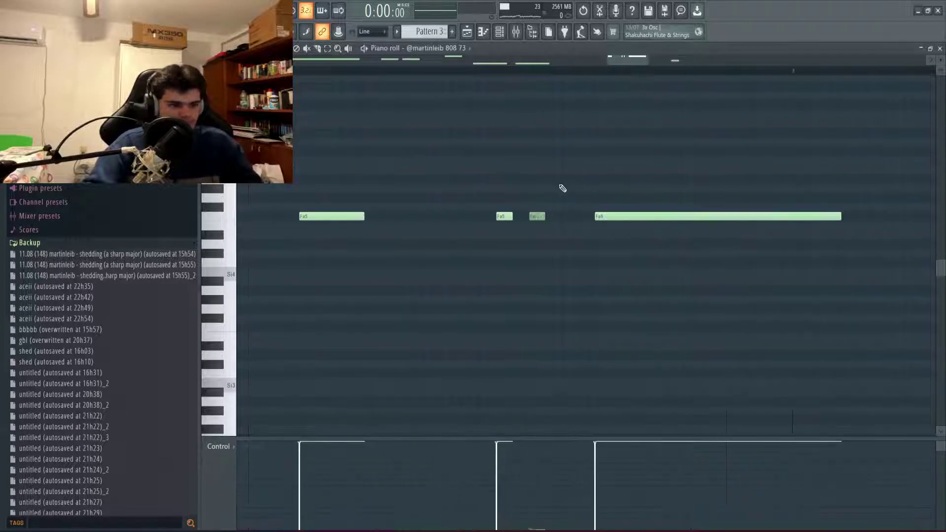
Try the second short Fa5 note at full velocity, playing from the short note before it.
{"action": "left_click", "coordinate": [532, 215]}
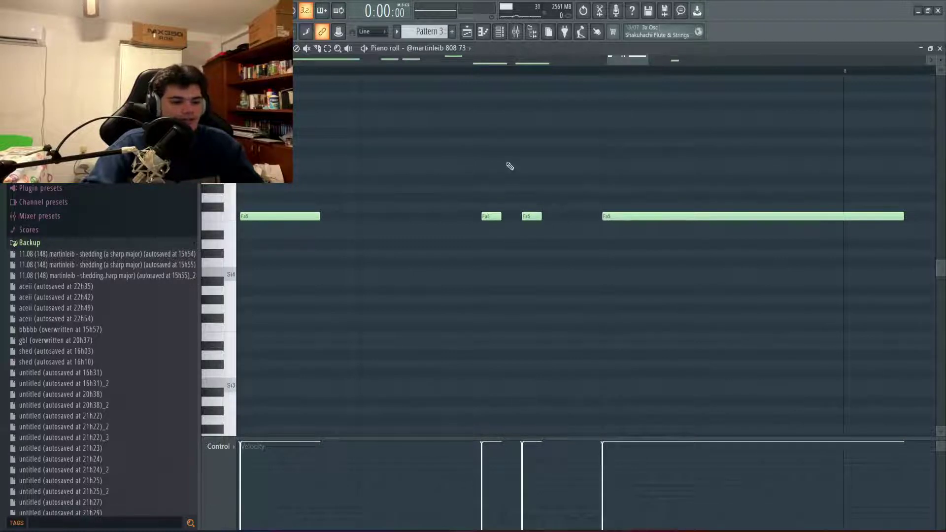
{"action": "left_click", "coordinate": [482, 69]}
{"action": "key", "text": "space"}
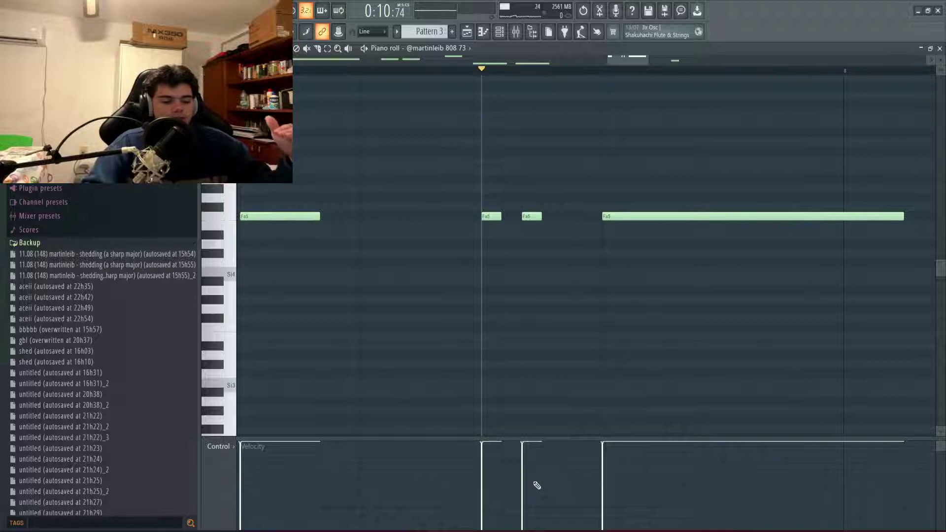
Check the recording in OBS Studio and view the note properties of the second short Fa5 note.
{"action": "key", "text": "alt+Tab"}
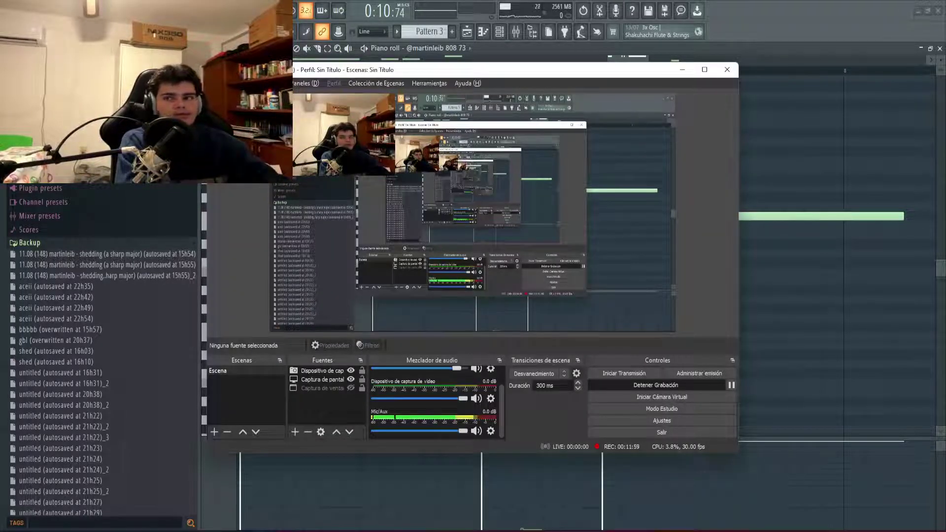
{"action": "key", "text": "alt+Tab"}
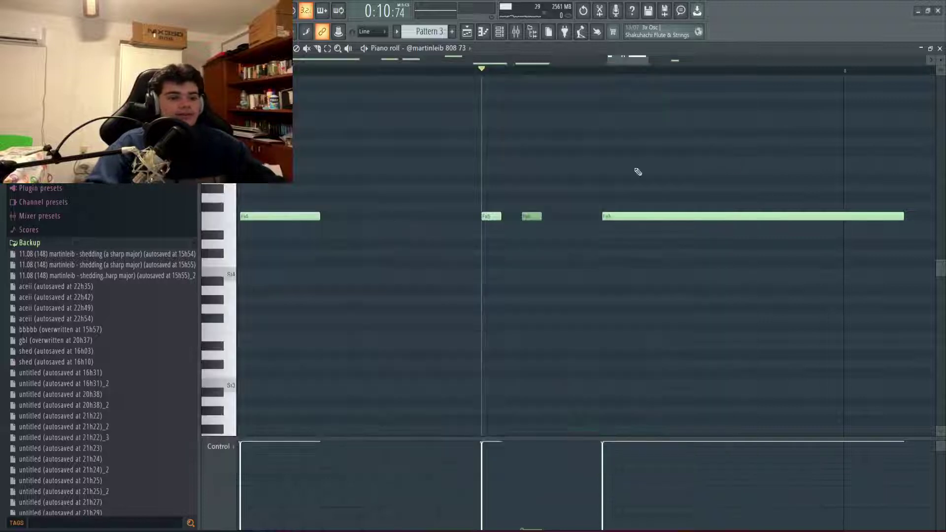
{"action": "left_click", "coordinate": [591, 68]}
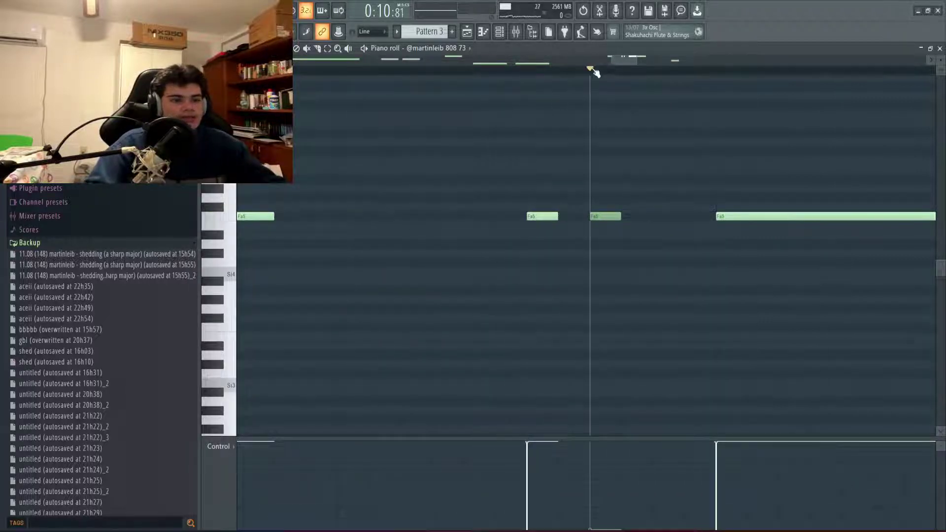
{"action": "double_click", "coordinate": [601, 215]}
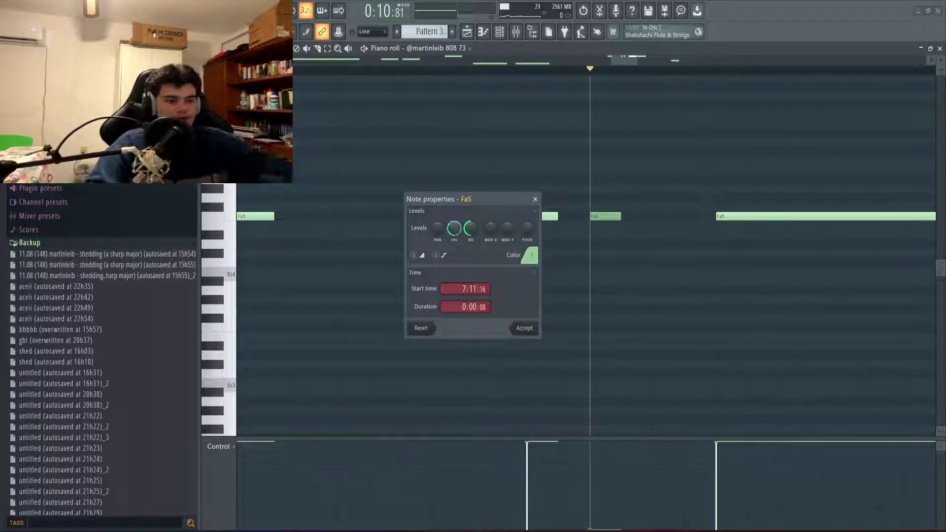
{"action": "key", "text": "Escape"}
Mark the time span from the second short Fa5 note to the start of the long Fa5 note.
{"action": "left_click", "coordinate": [527, 69]}
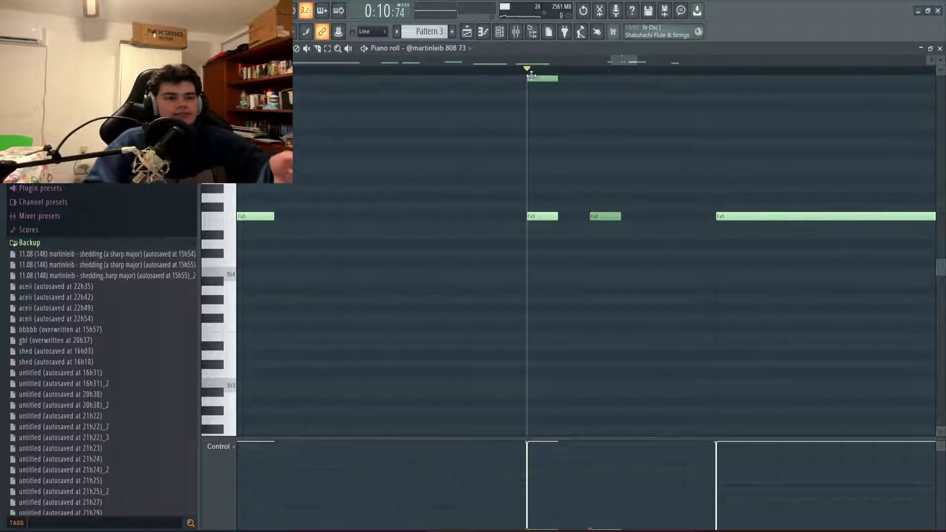
{"action": "scroll", "coordinate": [528, 68], "scroll_direction": "left", "scroll_amount": 2}
{"action": "left_click_drag", "start_coordinate": [589, 71], "coordinate": [786, 78]}
{"action": "left_click", "coordinate": [659, 78]}
{"action": "left_click", "coordinate": [681, 78]}
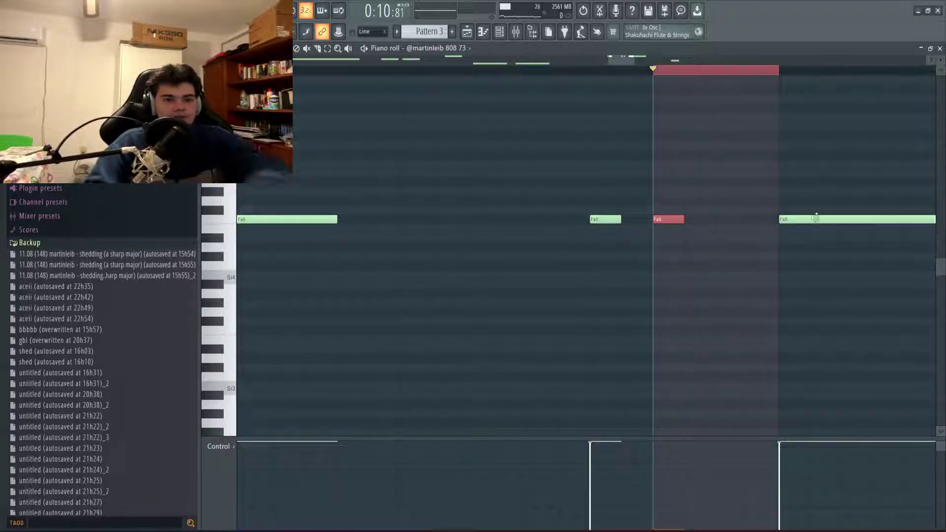
{"action": "left_click", "coordinate": [782, 69]}
{"action": "left_click_drag", "start_coordinate": [790, 79], "coordinate": [661, 101]}
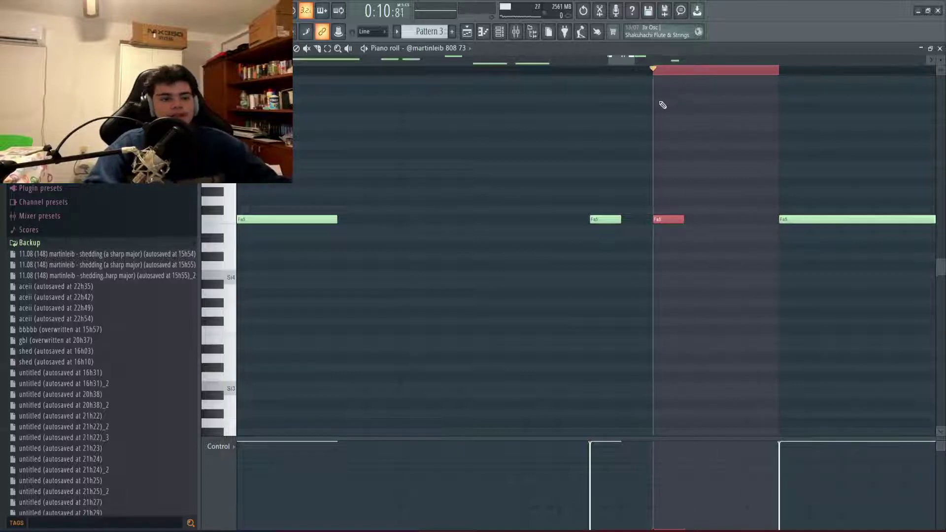
Set the 808 channel's volume envelope to minimum attack and maximum hold.
{"action": "scroll", "coordinate": [660, 102], "scroll_direction": "down", "scroll_amount": 3}
{"action": "left_click", "coordinate": [499, 37]}
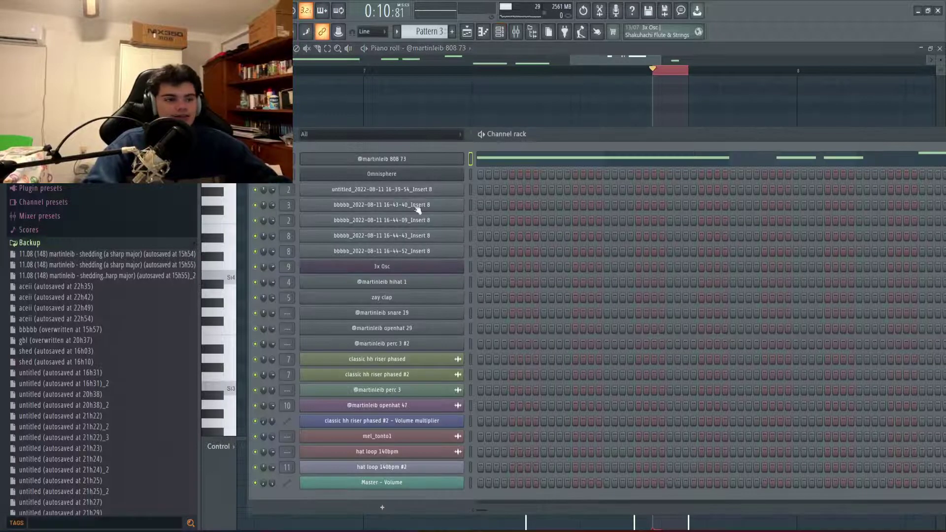
{"action": "left_click", "coordinate": [441, 161]}
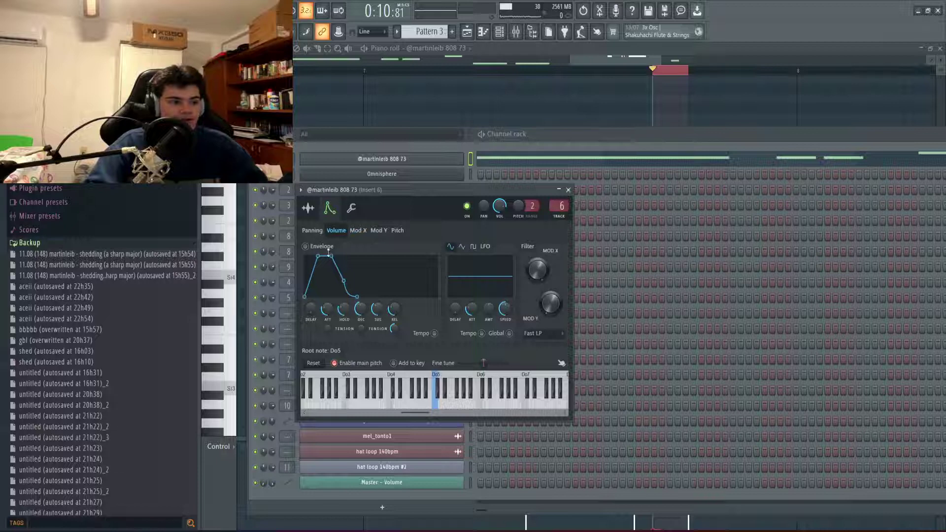
{"action": "mouse_move", "coordinate": [327, 309]}
{"action": "left_mouse_down"}
{"action": "mouse_move", "coordinate": [327, 325]}
{"action": "mouse_move", "coordinate": [345, 296]}
{"action": "mouse_move", "coordinate": [361, 326]}
{"action": "mouse_move", "coordinate": [344, 308]}
{"action": "left_mouse_up"}
{"action": "key", "text": "F7"}
Lengthen the two short Fa5 notes before bar 8 so they follow each other without a gap, playing that spot.
{"action": "scroll", "coordinate": [650, 197], "scroll_direction": "up", "scroll_amount": 2}
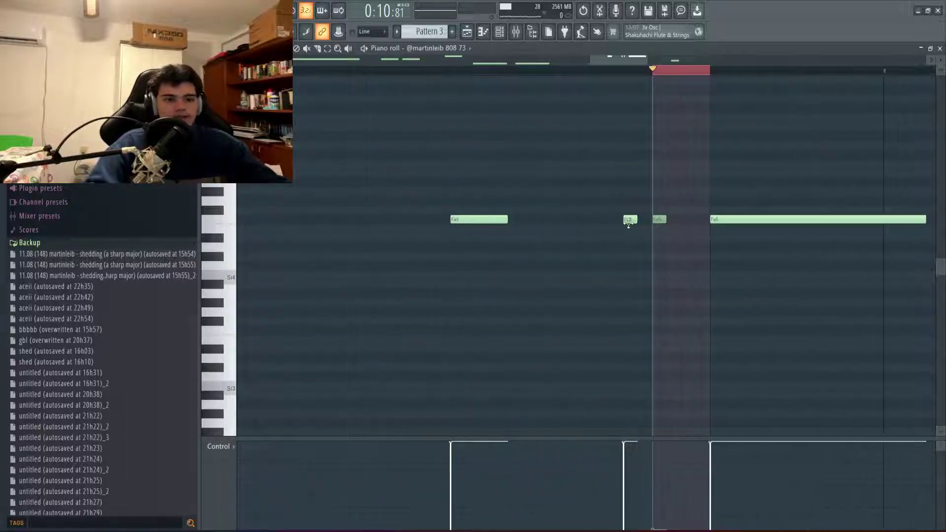
{"action": "left_click", "coordinate": [582, 69]}
{"action": "key", "text": "space"}
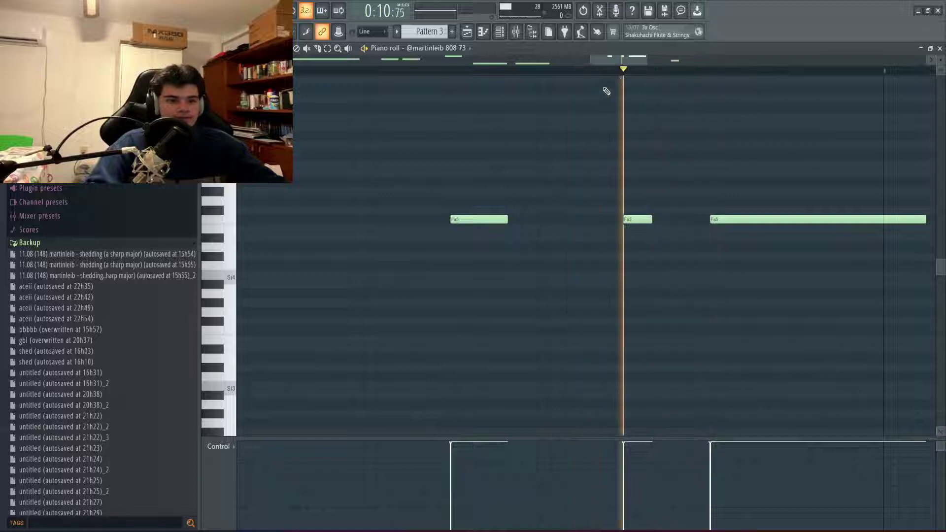
{"action": "key", "text": "space"}
{"action": "scroll", "coordinate": [652, 185], "scroll_direction": "down", "scroll_amount": 2}
{"action": "scroll", "coordinate": [636, 223], "scroll_direction": "up", "scroll_amount": 2}
{"action": "left_click", "coordinate": [644, 219]}
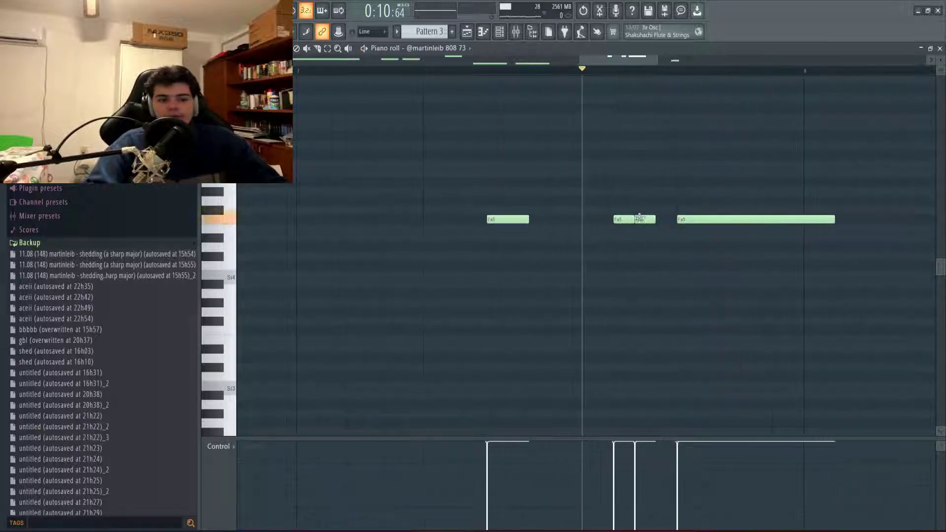
Review the 808 channel's volume envelope again and return to the channel rack.
{"action": "left_click", "coordinate": [468, 39]}
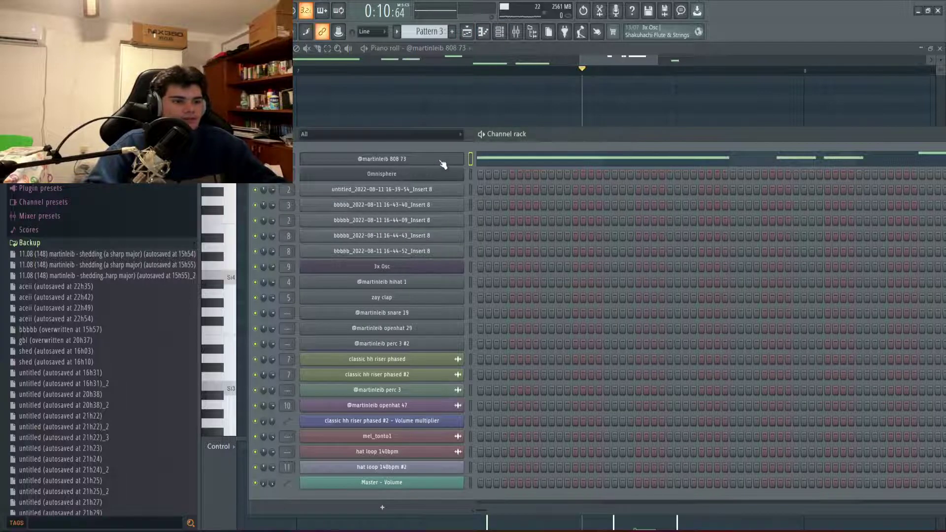
{"action": "left_click", "coordinate": [442, 172]}
{"action": "left_click", "coordinate": [905, 87]}
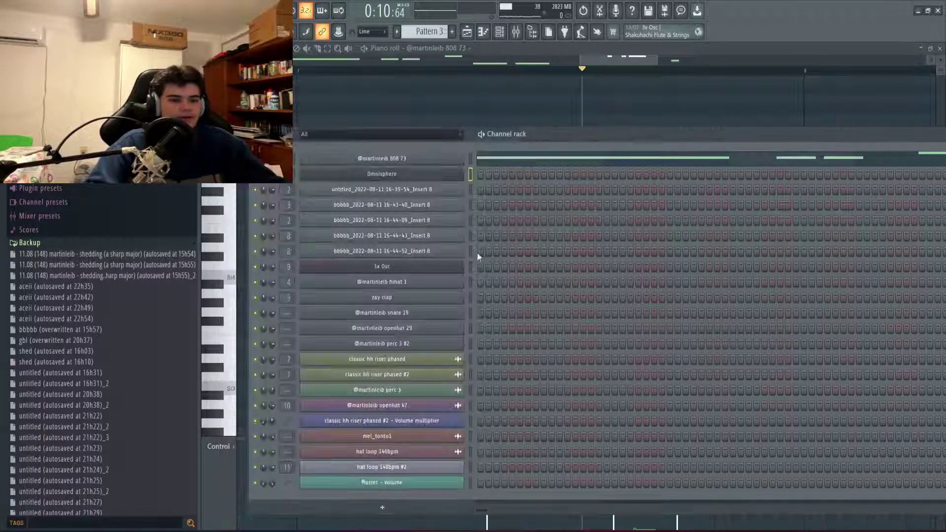
{"action": "left_click", "coordinate": [394, 160]}
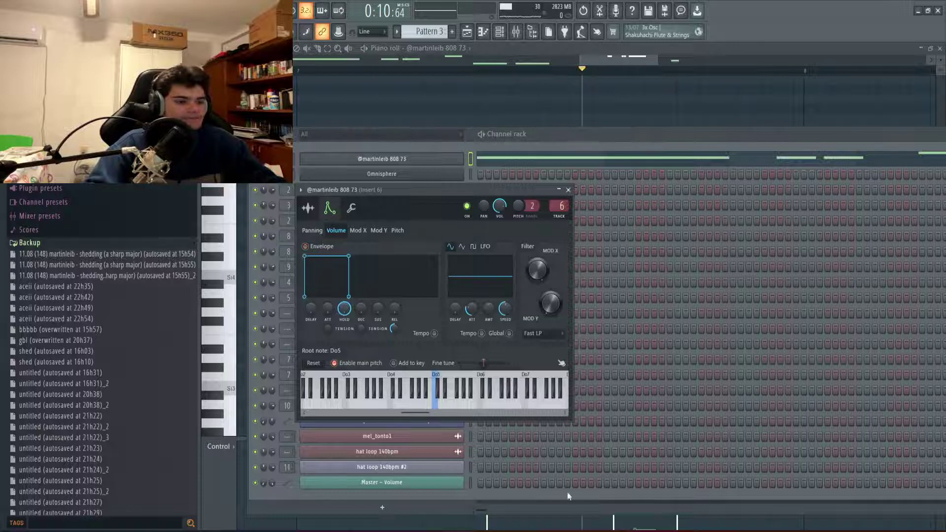
{"action": "key", "text": "alt+Tab"}
{"action": "left_click", "coordinate": [483, 203]}
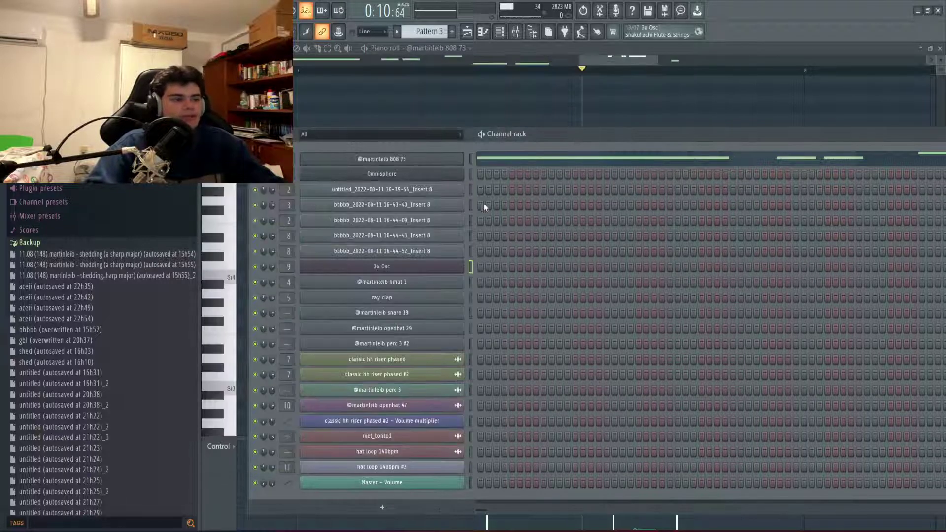
View the Omnisphere channel's Pad - Schwifty patch, close it, and show the whole 808 pattern in the piano roll.
{"action": "left_click", "coordinate": [433, 175]}
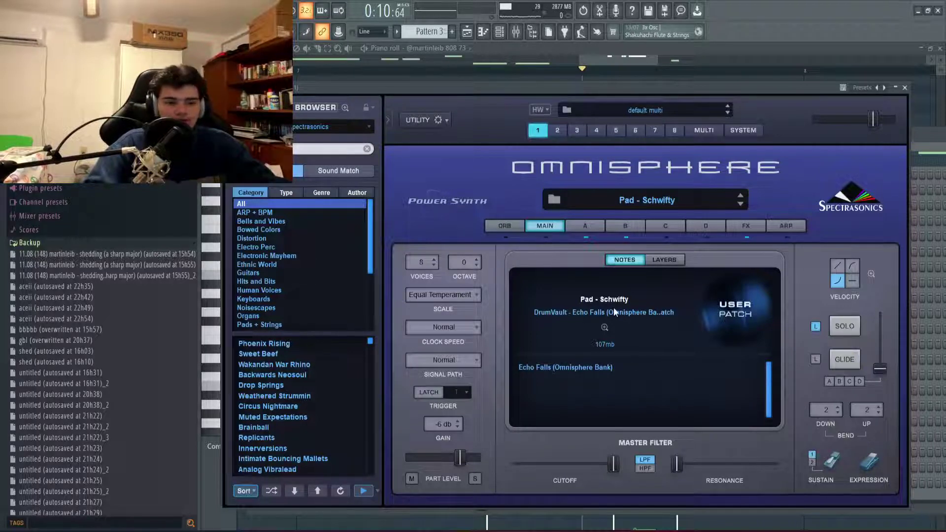
{"action": "left_click", "coordinate": [904, 87]}
{"action": "key", "text": "F6"}
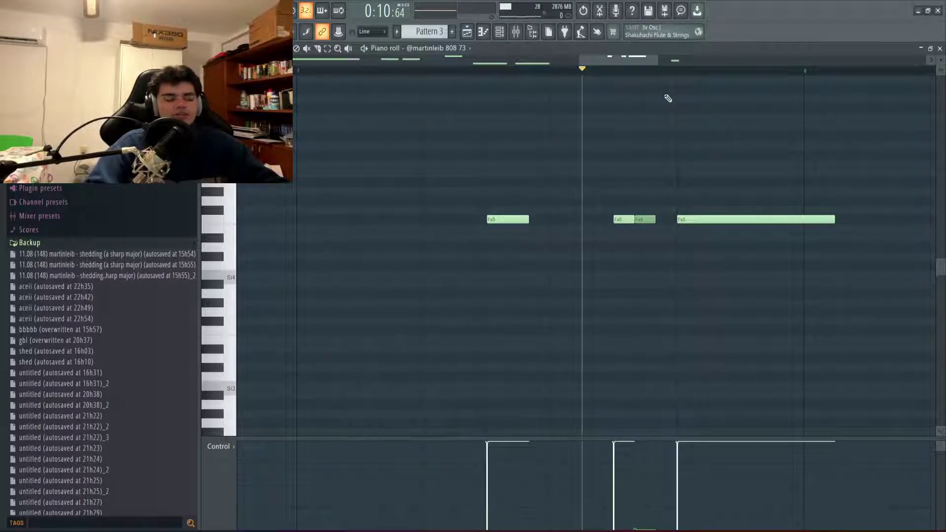
{"action": "scroll", "coordinate": [690, 127], "scroll_direction": "down", "scroll_amount": 5, "text": "ctrl"}
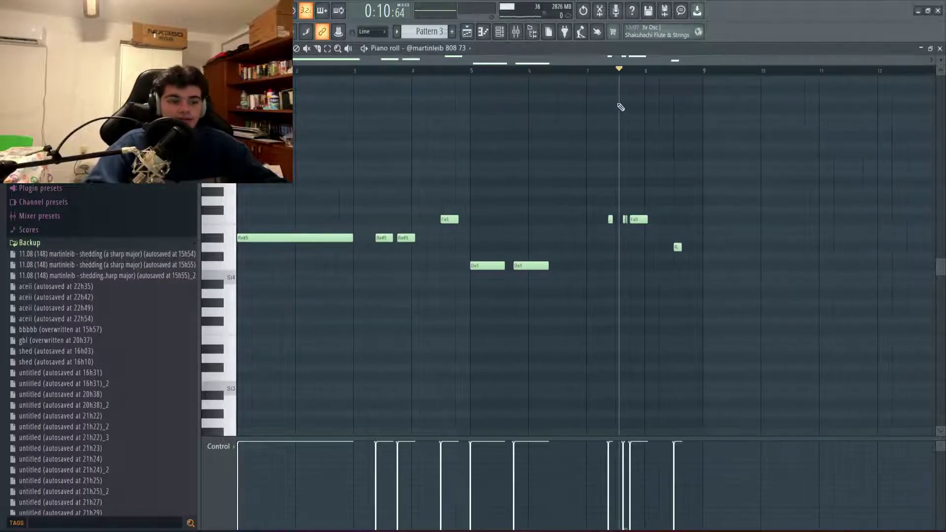
Return to the playlist, place the playhead at bar 17, and open the hi-hat notes of Pattern 6 in the piano roll.
{"action": "left_click", "coordinate": [467, 31]}
{"action": "scroll", "coordinate": [413, 187], "scroll_direction": "down", "scroll_amount": 4}
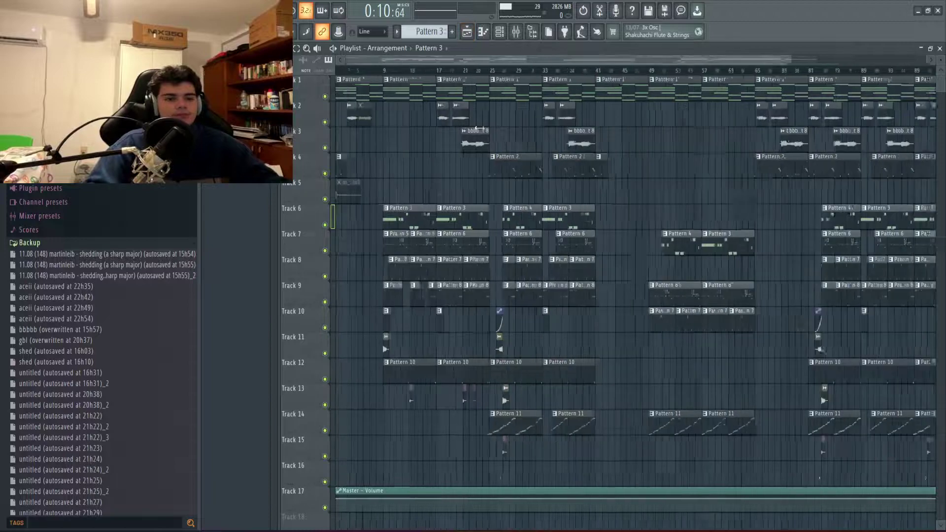
{"action": "scroll", "coordinate": [413, 187], "scroll_direction": "up", "scroll_amount": 5}
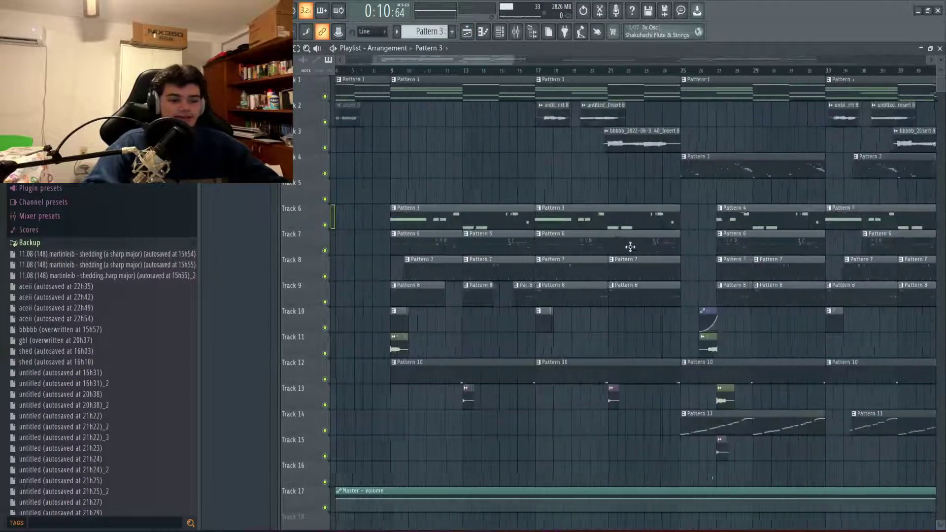
{"action": "scroll", "coordinate": [540, 72], "scroll_direction": "right", "scroll_amount": 1}
{"action": "left_click", "coordinate": [484, 70]}
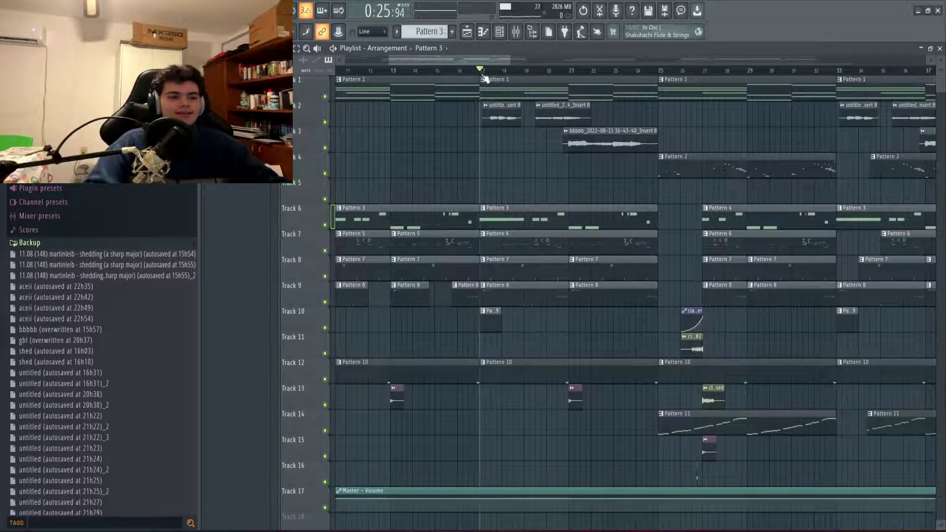
{"action": "scroll", "coordinate": [503, 269], "scroll_direction": "down", "scroll_amount": 3}
{"action": "double_click", "coordinate": [523, 240]}
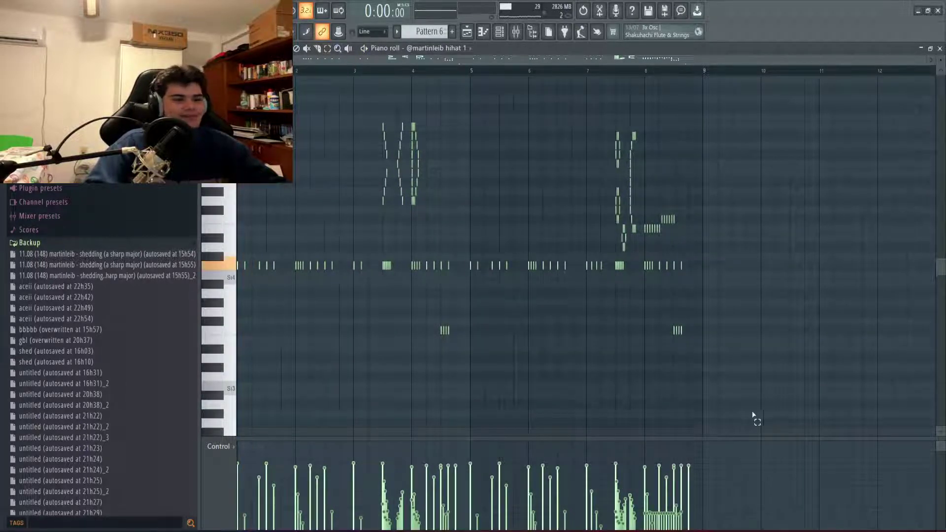
Cut the basic hi-hat notes and the low four-note groups out of Pattern 6 and paste them into Pattern 12.
{"action": "left_click_drag", "start_coordinate": [238, 244], "coordinate": [746, 370]}
{"action": "key", "text": "Delete"}
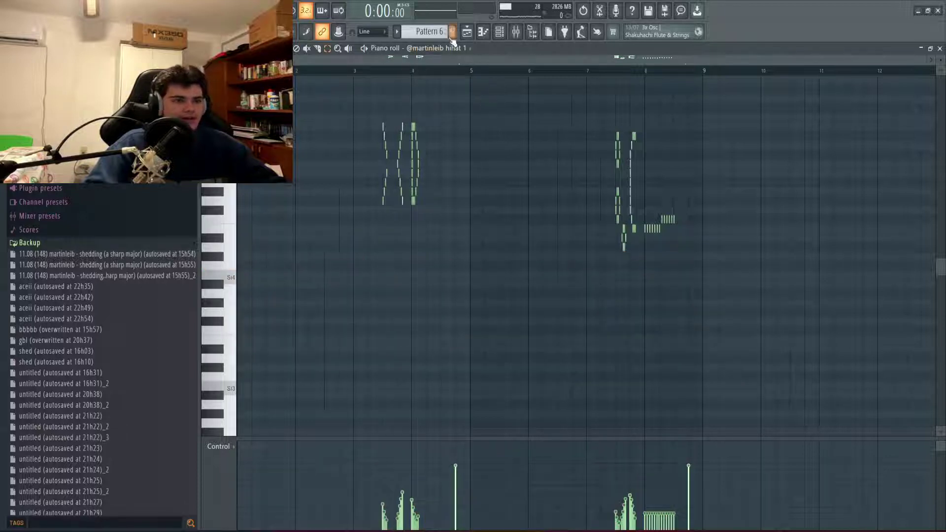
{"action": "scroll", "coordinate": [448, 37], "scroll_direction": "up", "scroll_amount": 6}
Play the basic hi-hat rhythm in Pattern 12 through bar 8, examining the rolls up close.
{"action": "key", "text": "space"}
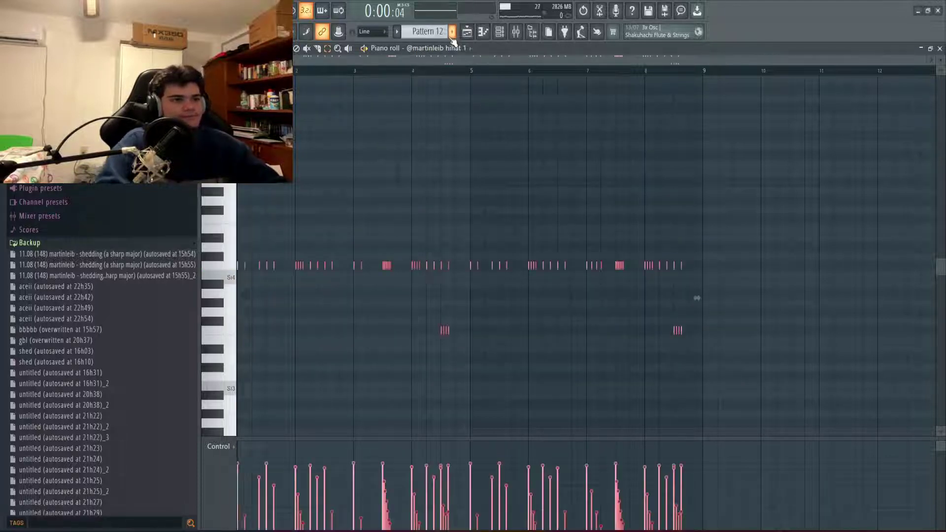
{"action": "left_click", "coordinate": [355, 236]}
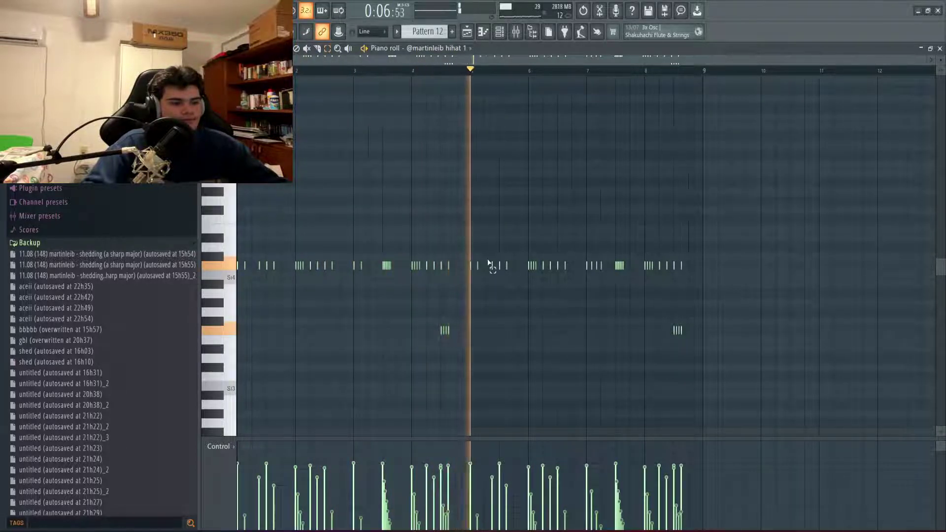
{"action": "scroll", "coordinate": [543, 298], "scroll_direction": "up", "scroll_amount": 2}
{"action": "scroll", "coordinate": [625, 316], "scroll_direction": "up", "scroll_amount": 2}
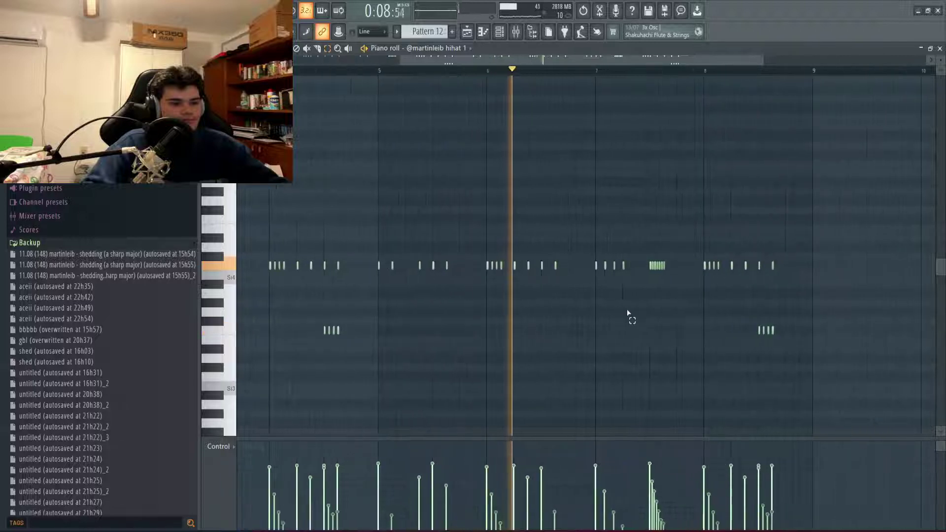
{"action": "scroll", "coordinate": [633, 316], "scroll_direction": "up", "scroll_amount": 2}
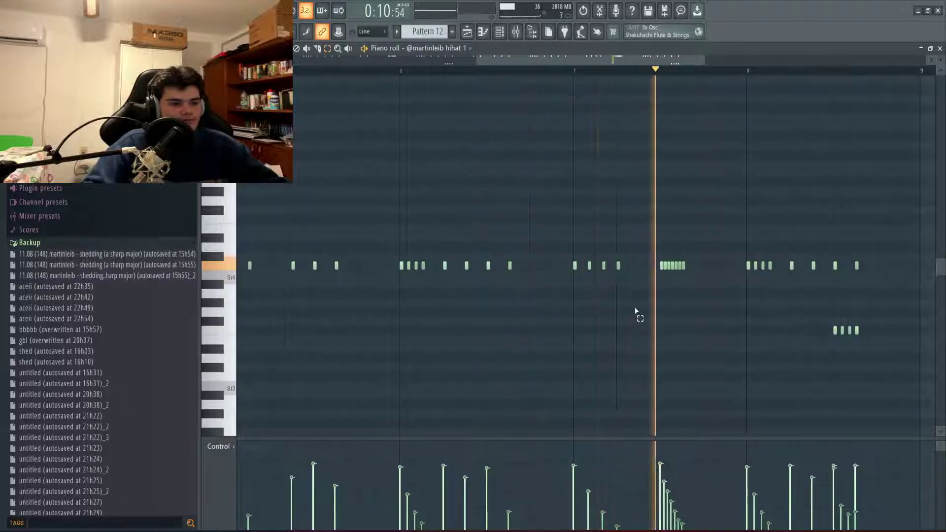
{"action": "scroll", "coordinate": [635, 307], "scroll_direction": "down", "scroll_amount": 3}
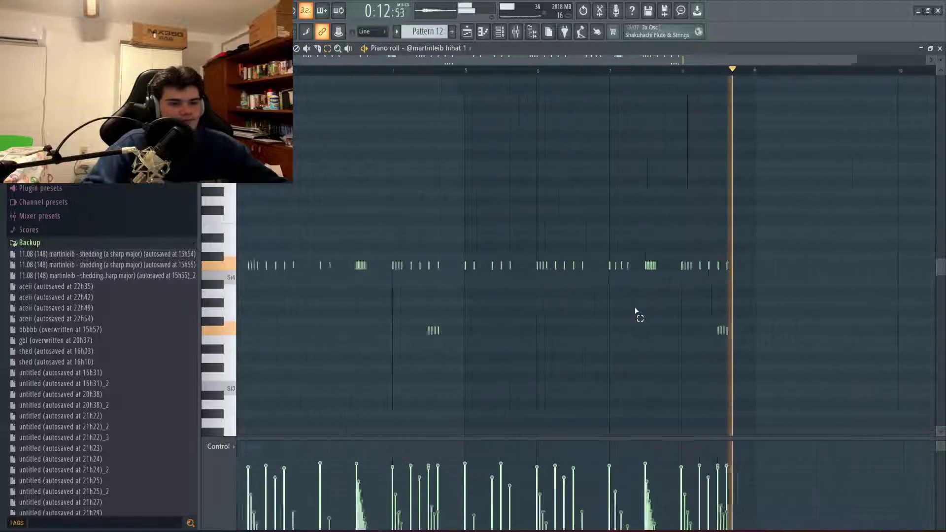
{"action": "key", "text": "space"}
{"action": "key", "text": "alt+Tab"}
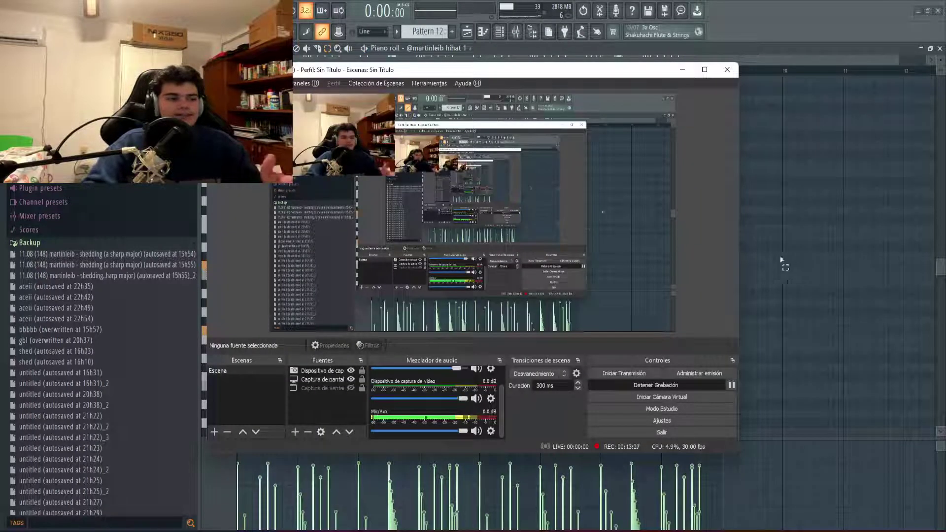
{"action": "key", "text": "alt+Tab"}
Move the basic hi-hat notes from Pattern 12 back into Pattern 6, aligned with the start of the pattern.
{"action": "left_click", "coordinate": [427, 31]}
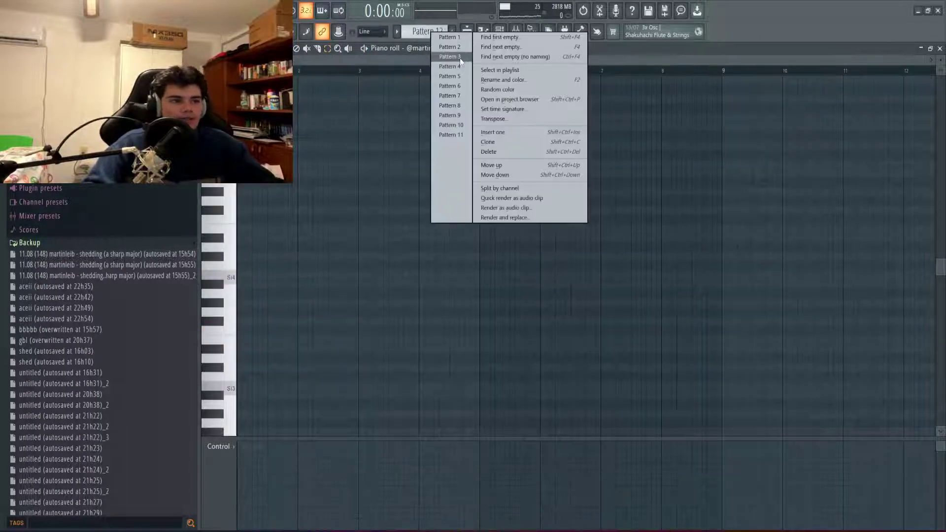
{"action": "left_click", "coordinate": [460, 57]}
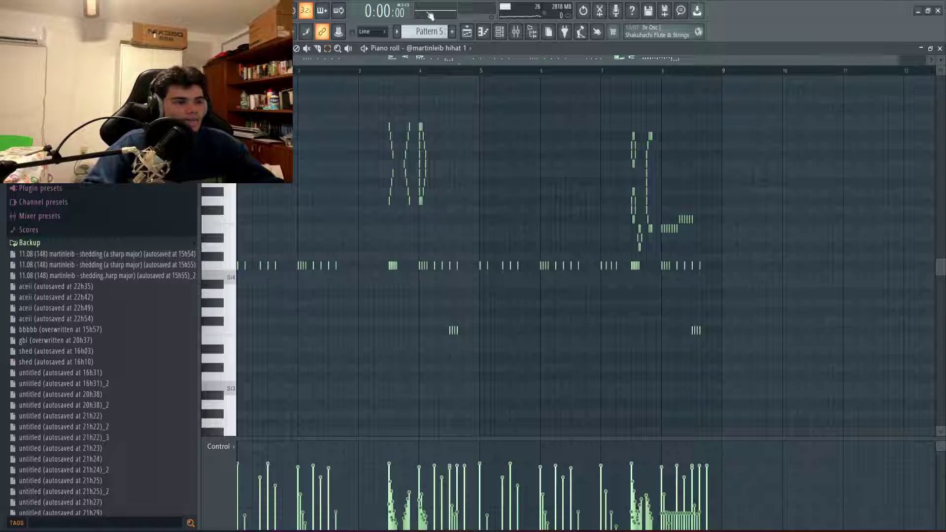
{"action": "scroll", "coordinate": [428, 27], "scroll_direction": "up", "scroll_amount": 1}
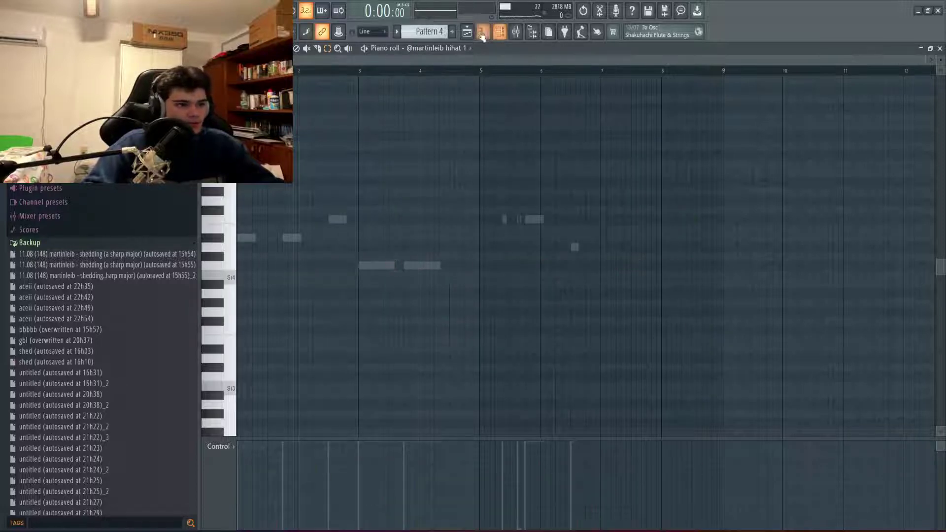
{"action": "left_click", "coordinate": [482, 34]}
{"action": "double_click", "coordinate": [513, 244]}
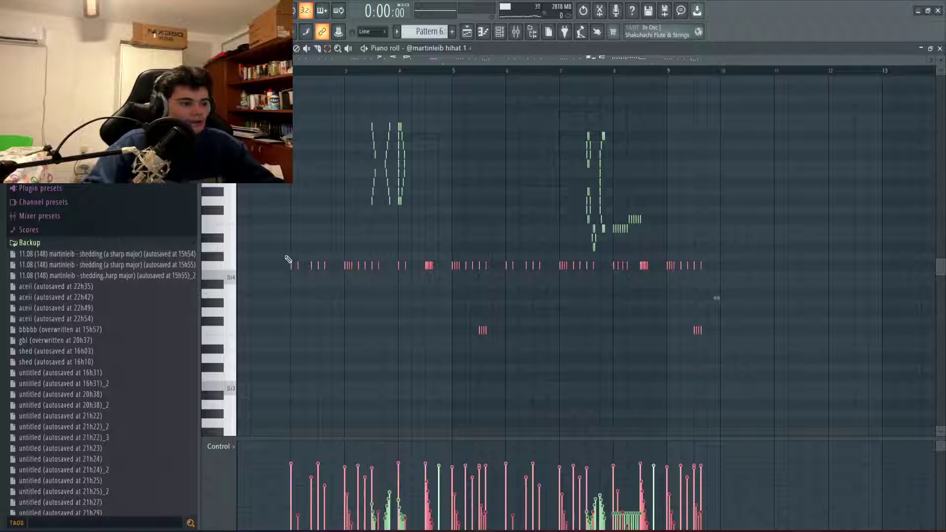
{"action": "scroll", "coordinate": [325, 182], "scroll_direction": "up", "scroll_amount": 3}
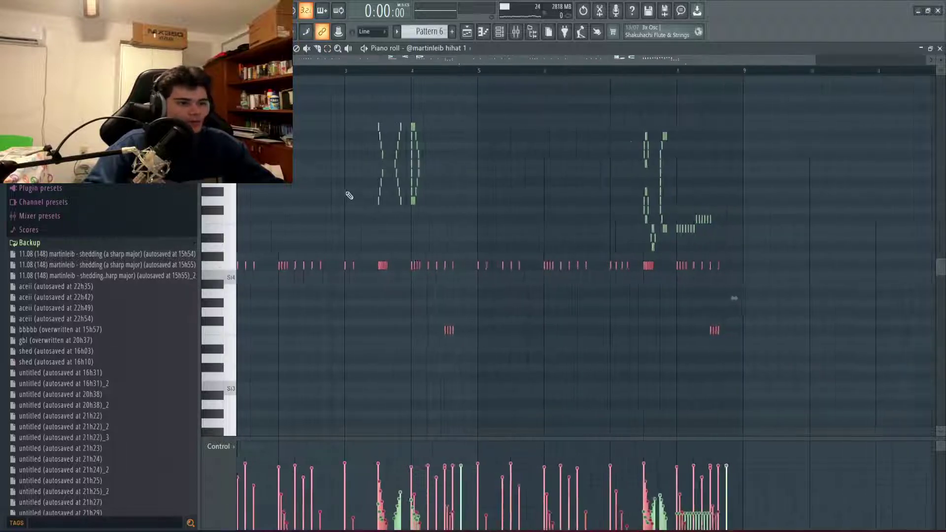
Play Pattern 6's letter-shaped hi-hat rolls before bars 4 and 8, and return the playhead to the first roll.
{"action": "left_click", "coordinate": [379, 72]}
{"action": "scroll", "coordinate": [383, 83], "scroll_direction": "up", "scroll_amount": 2}
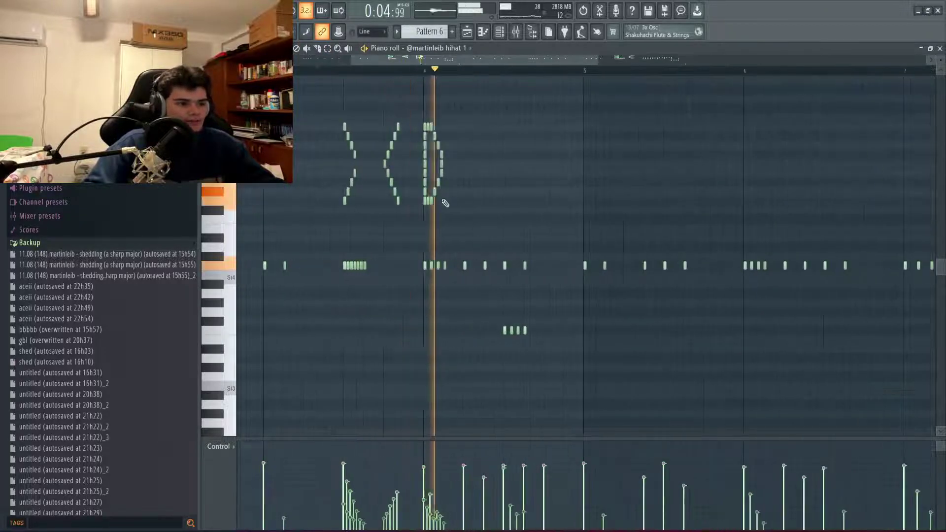
{"action": "scroll", "coordinate": [668, 236], "scroll_direction": "down", "scroll_amount": 3}
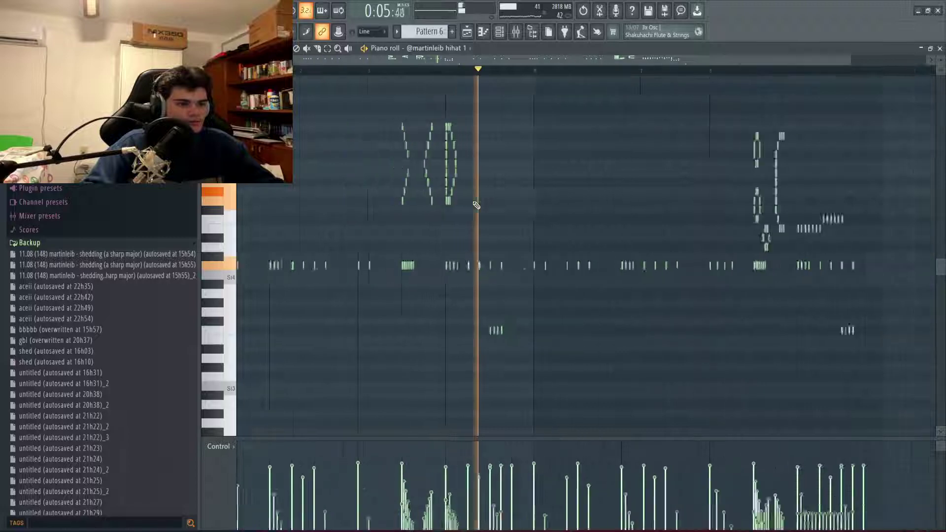
{"action": "left_click", "coordinate": [648, 70]}
{"action": "scroll", "coordinate": [786, 213], "scroll_direction": "up", "scroll_amount": 3}
{"action": "scroll", "coordinate": [791, 237], "scroll_direction": "down", "scroll_amount": 5}
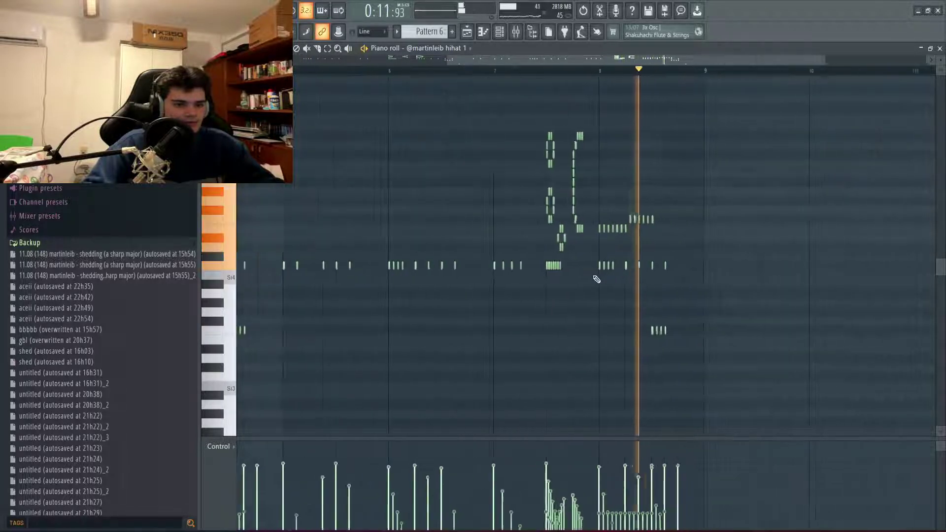
{"action": "scroll", "coordinate": [376, 133], "scroll_direction": "up", "scroll_amount": 3}
{"action": "left_click", "coordinate": [400, 72]}
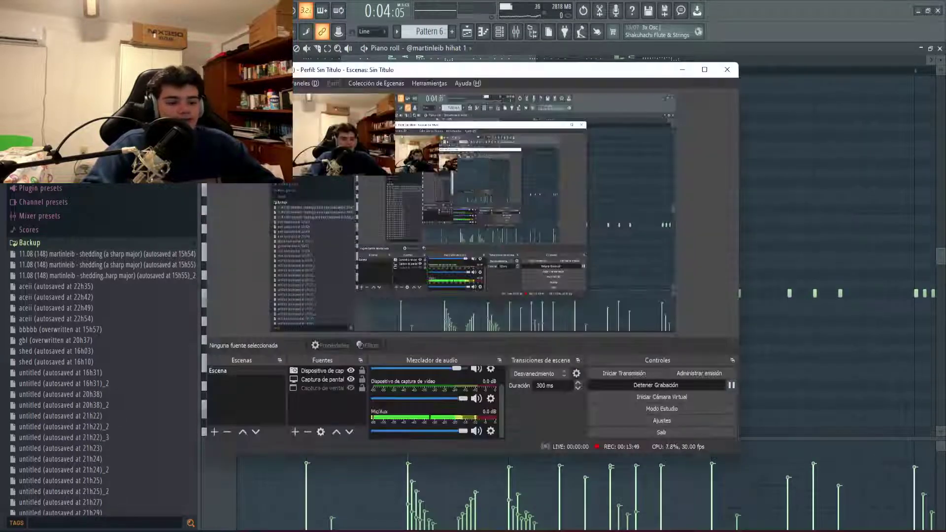
{"action": "key", "text": "alt+Tab"}
{"action": "key", "text": "alt+Tab"}
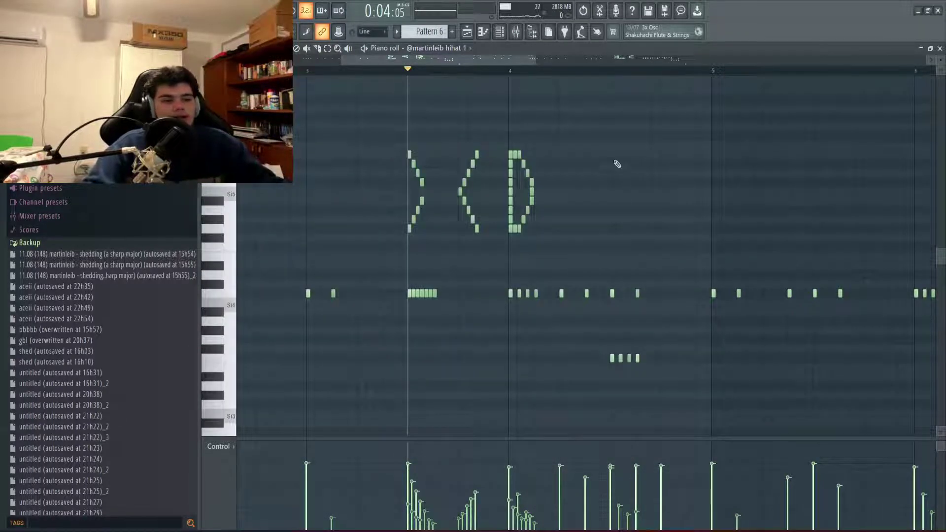
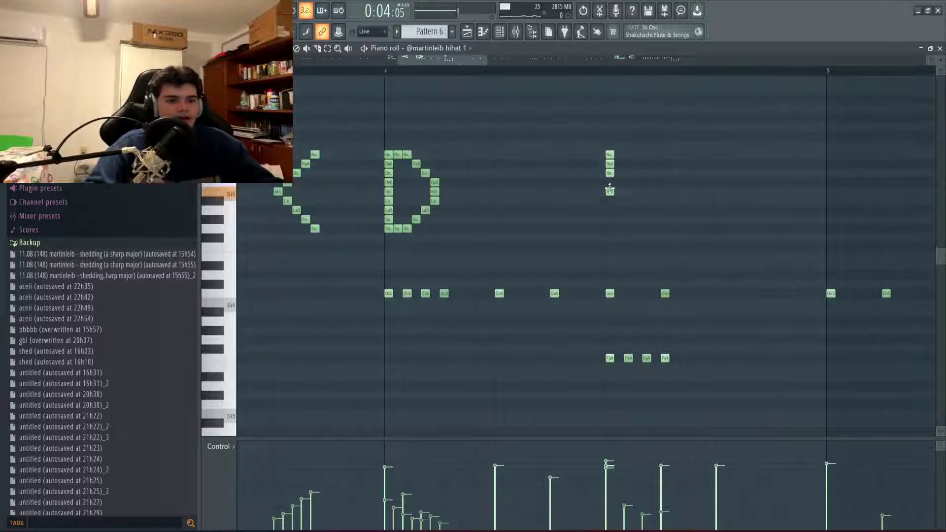
Draw stacked hi-hat notes spelling "Hi" between Fa#5 and Re#6, midway between bars 4 and 5.
{"action": "left_click_drag", "start_coordinate": [610, 209], "coordinate": [608, 241]}
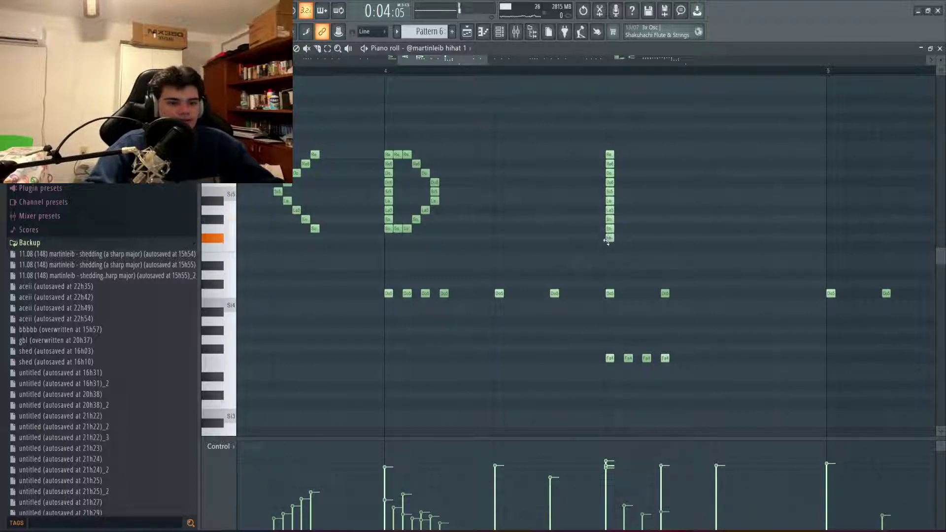
{"action": "left_click_drag", "start_coordinate": [618, 200], "coordinate": [616, 193]}
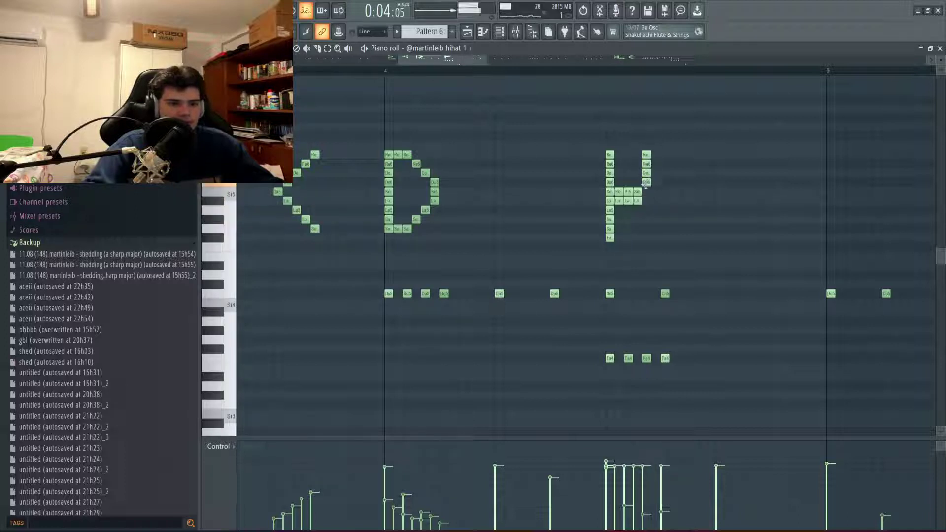
{"action": "mouse_move", "coordinate": [645, 183]}
{"action": "left_mouse_down"}
{"action": "mouse_move", "coordinate": [644, 237]}
{"action": "mouse_move", "coordinate": [683, 220]}
{"action": "mouse_move", "coordinate": [671, 230]}
{"action": "left_mouse_up"}
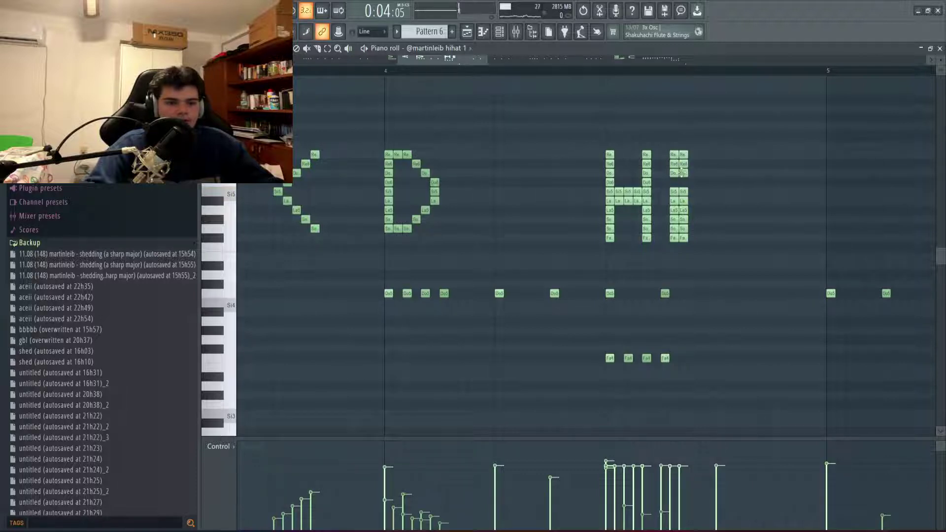
Select the "Hi" notes and vary their velocities with the LFO tool's sine shape, raising its start value.
{"action": "scroll", "coordinate": [681, 172], "scroll_direction": "down", "scroll_amount": 3}
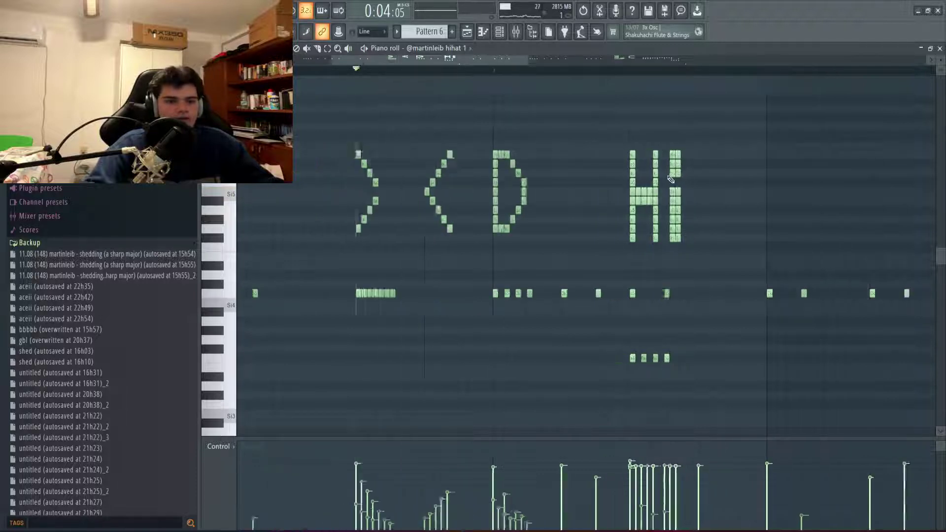
{"action": "left_click", "coordinate": [327, 48]}
{"action": "left_click_drag", "start_coordinate": [534, 146], "coordinate": [622, 249]}
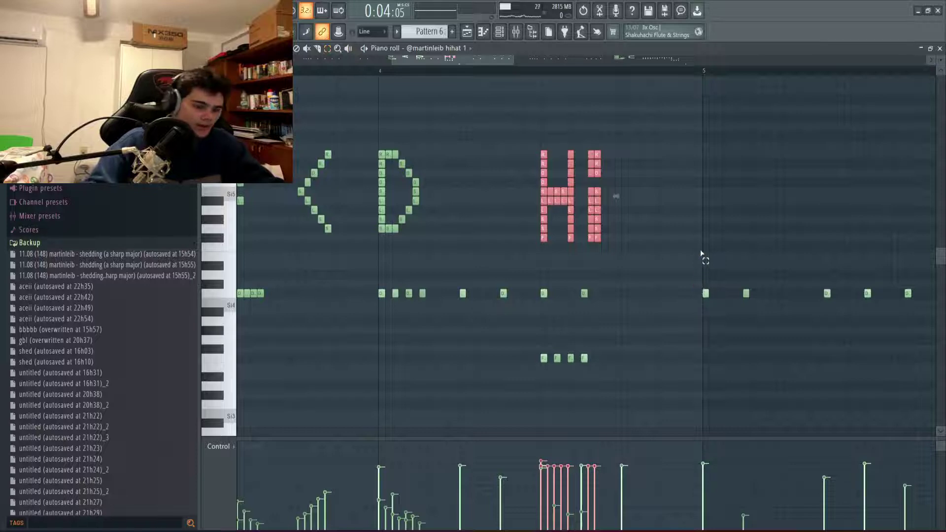
{"action": "key", "text": "alt+o"}
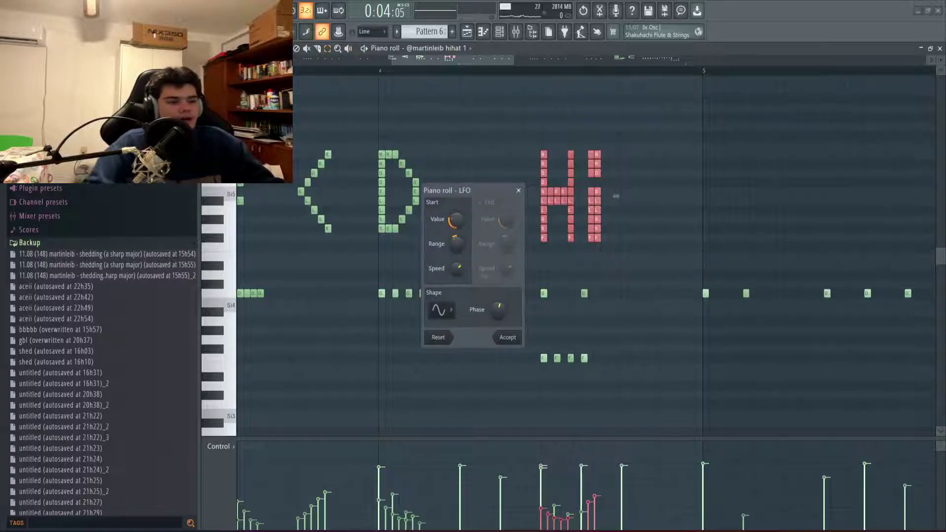
{"action": "left_click_drag", "start_coordinate": [455, 219], "coordinate": [455, 210]}
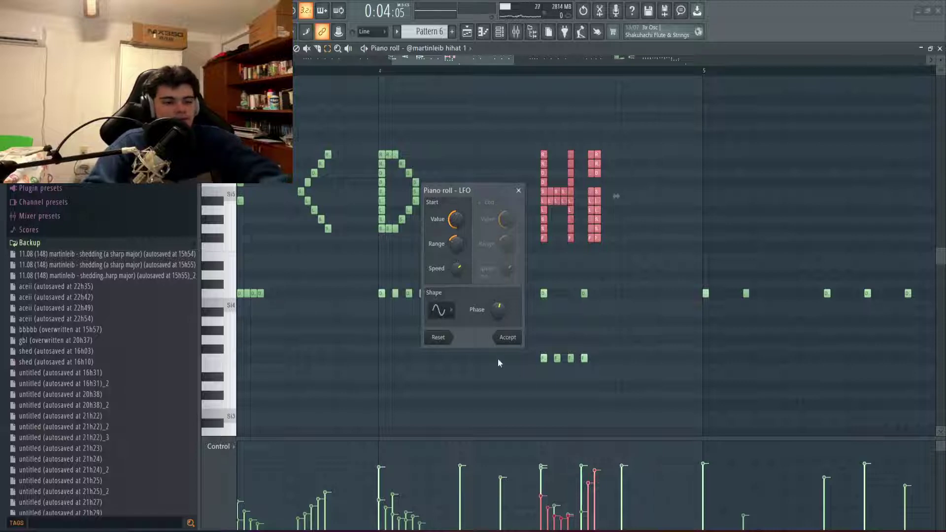
{"action": "left_click", "coordinate": [507, 338]}
Play the hi-hat passage from the roll before bar 4 through the new "Hi" notes.
{"action": "scroll", "coordinate": [501, 230], "scroll_direction": "down", "scroll_amount": 3}
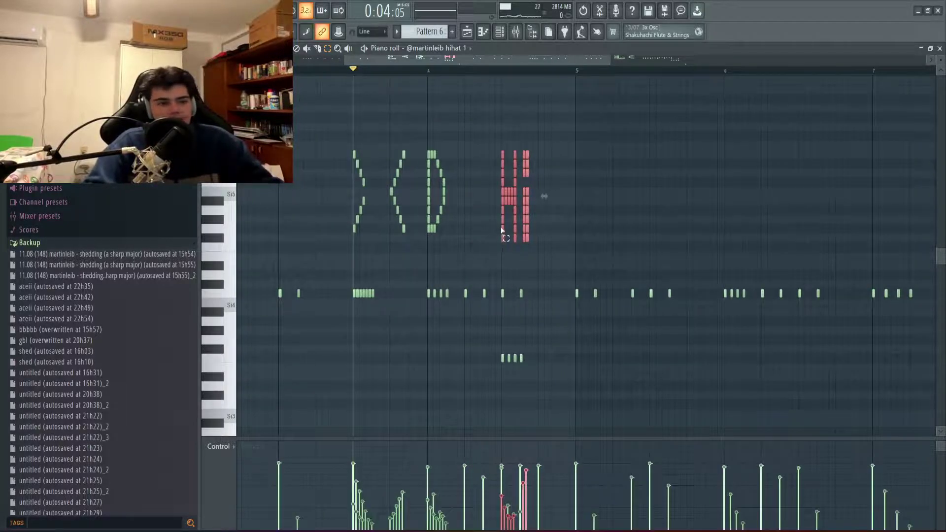
{"action": "key", "text": "space"}
{"action": "scroll", "coordinate": [507, 241], "scroll_direction": "up", "scroll_amount": 3}
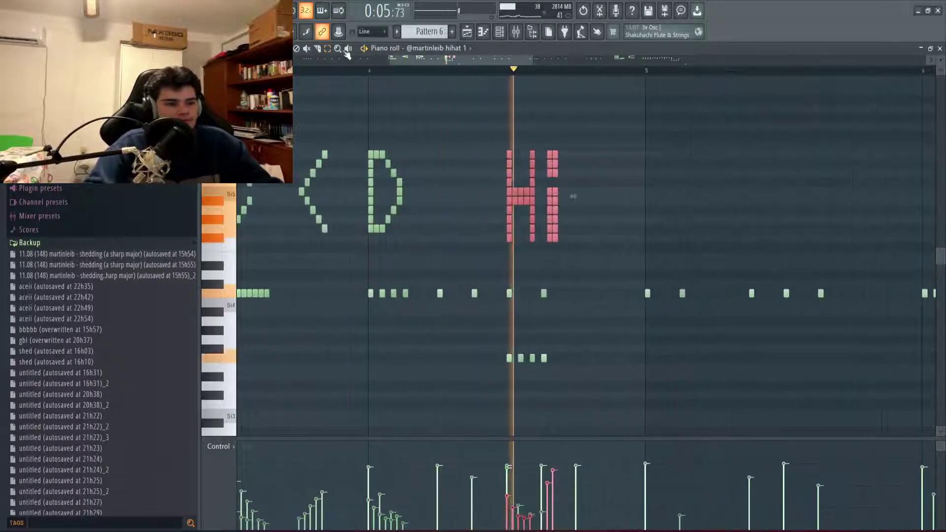
{"action": "key", "text": "space"}
Thin the two note columns of the letter "i" into a zigzag of alternating single notes.
{"action": "scroll", "coordinate": [507, 194], "scroll_direction": "up", "scroll_amount": 4}
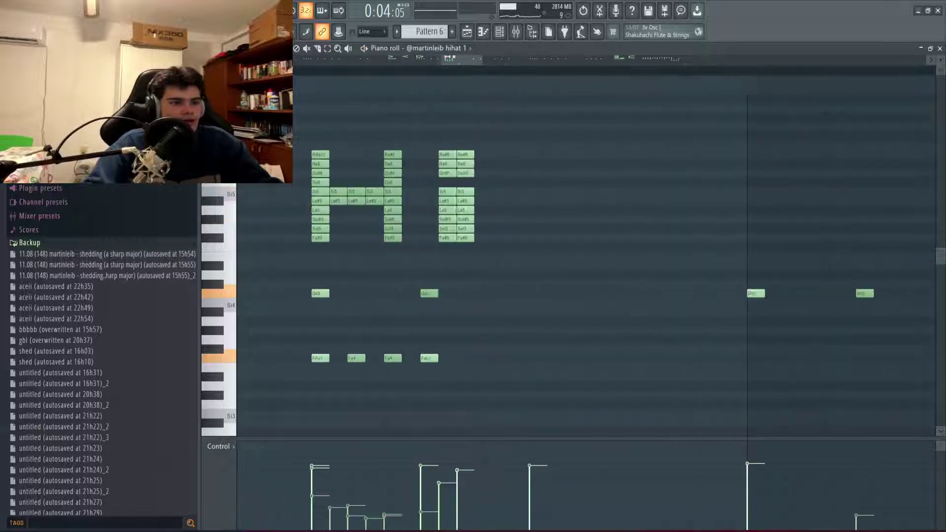
{"action": "scroll", "coordinate": [463, 163], "scroll_direction": "up", "scroll_amount": 1}
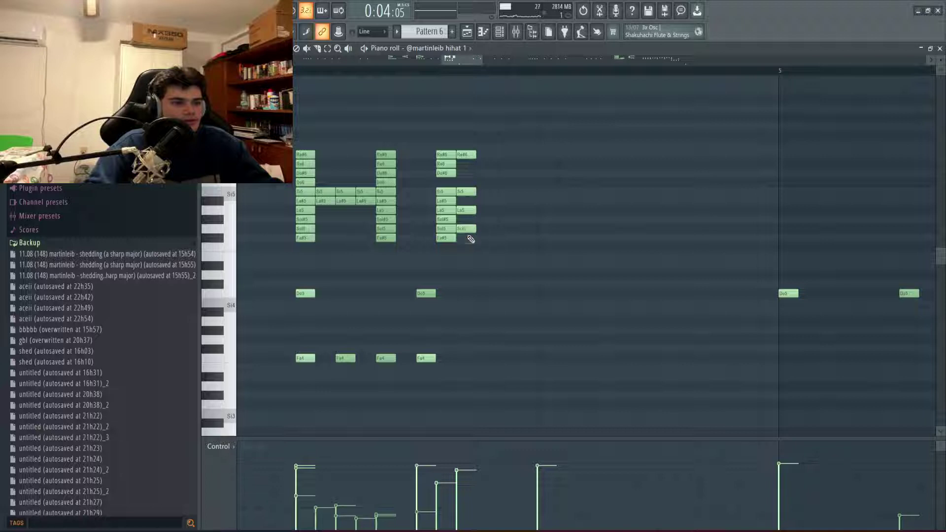
{"action": "scroll", "coordinate": [458, 234], "scroll_direction": "down", "scroll_amount": 2}
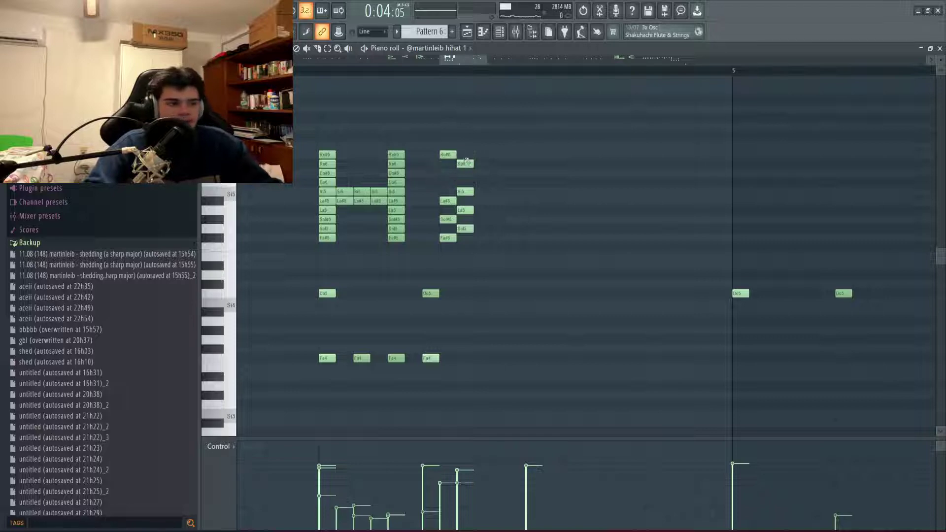
{"action": "scroll", "coordinate": [321, 182], "scroll_direction": "down", "scroll_amount": 8}
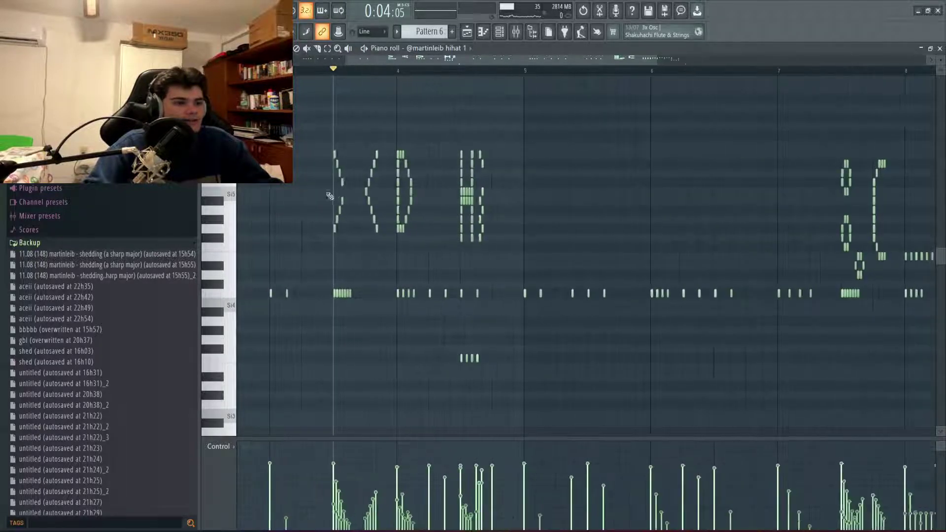
Extend the zigzag beside the "H" into a four-column checkered X shape of alternating notes between Fa#5 and Re#6.
{"action": "scroll", "coordinate": [455, 194], "scroll_direction": "up", "scroll_amount": 2}
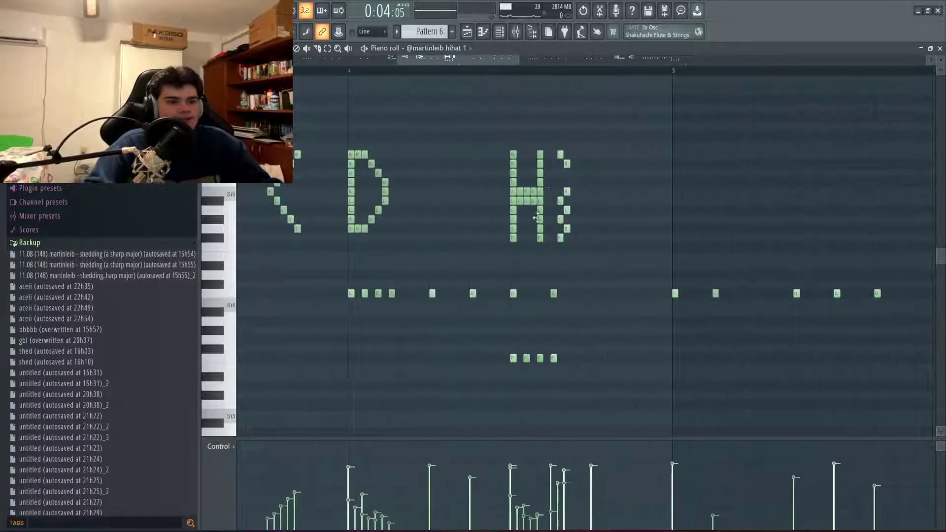
{"action": "scroll", "coordinate": [533, 192], "scroll_direction": "down", "scroll_amount": 6}
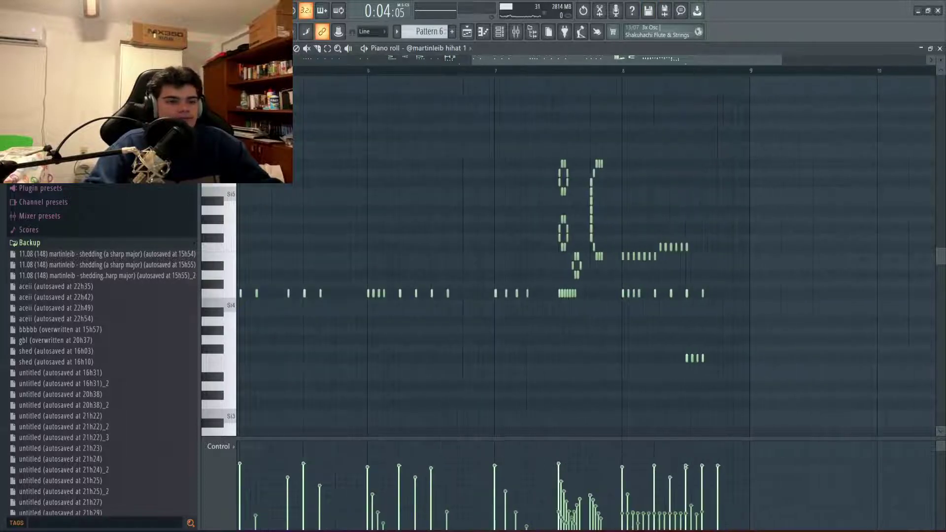
{"action": "scroll", "coordinate": [98, 345], "scroll_direction": "down", "scroll_amount": 10}
{"action": "scroll", "coordinate": [444, 192], "scroll_direction": "up", "scroll_amount": 5}
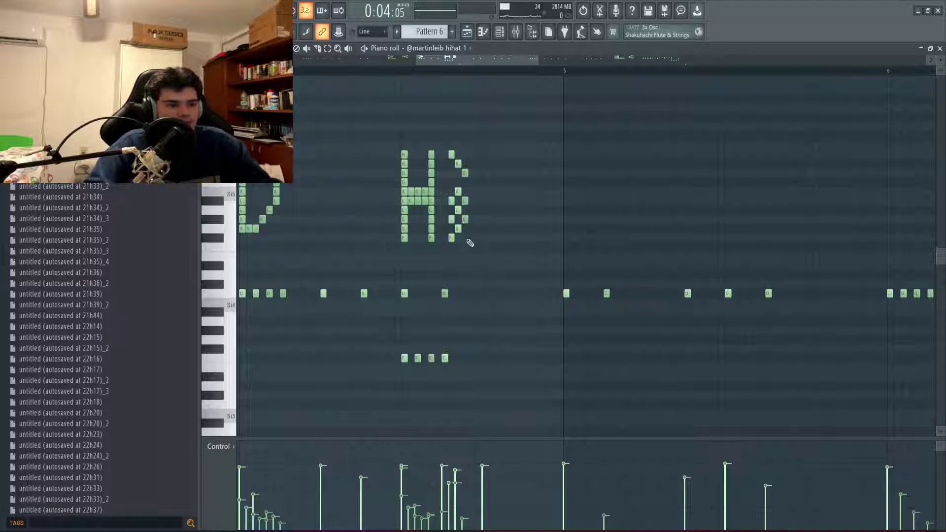
{"action": "scroll", "coordinate": [467, 200], "scroll_direction": "up", "scroll_amount": 3}
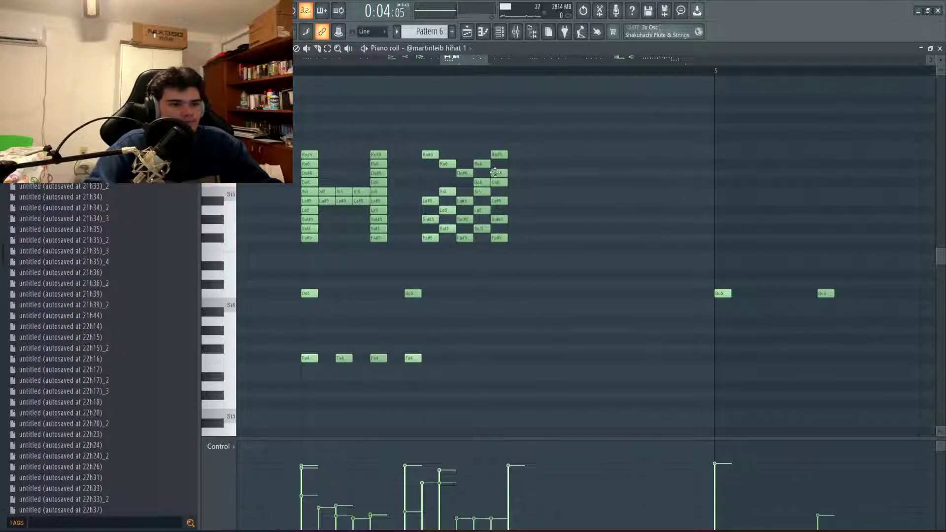
{"action": "scroll", "coordinate": [482, 184], "scroll_direction": "down", "scroll_amount": 2}
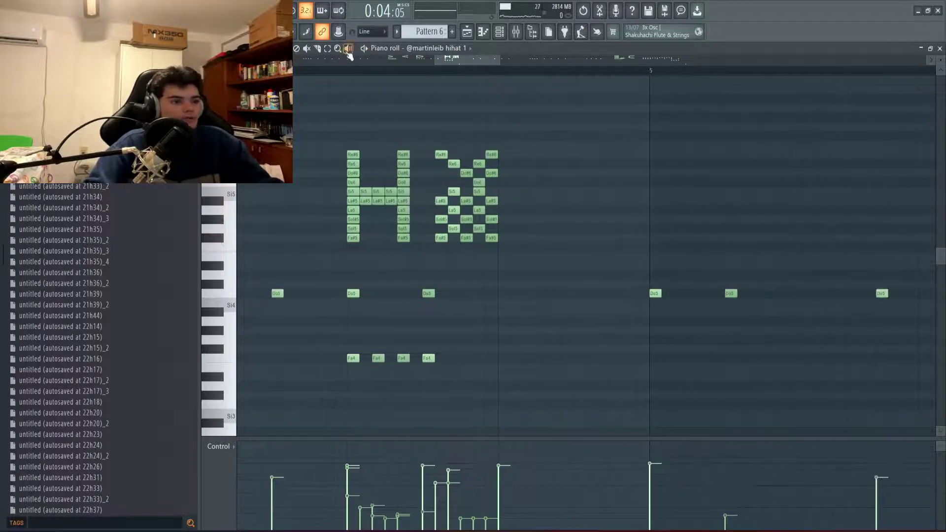
Select the "H" and X notes, vary their velocities with the LFO tool's sine shape, and play the passage.
{"action": "left_click_drag", "start_coordinate": [549, 257], "coordinate": [327, 141]}
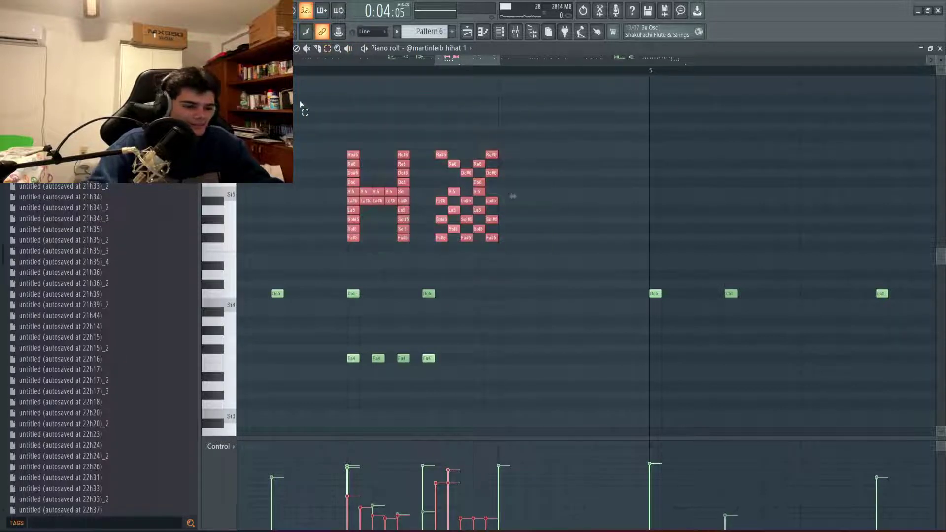
{"action": "key", "text": "alt+o"}
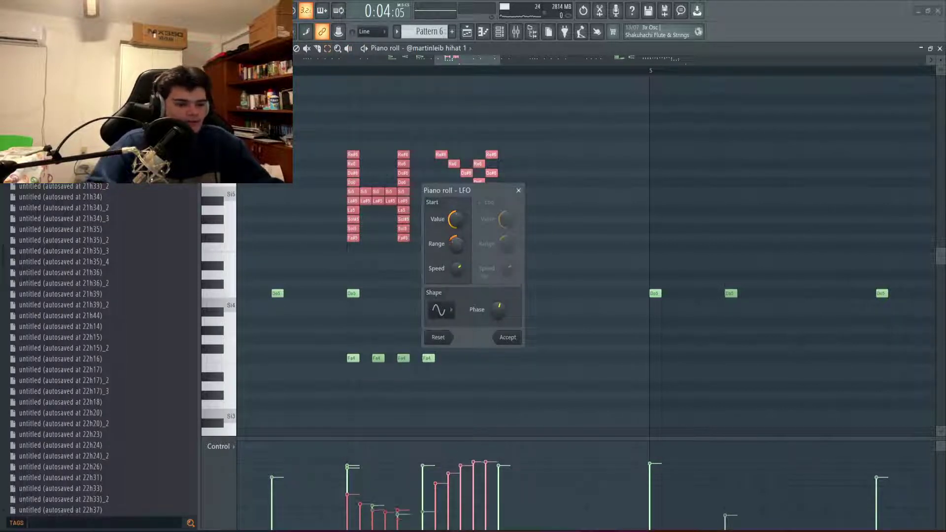
{"action": "left_click", "coordinate": [511, 334]}
{"action": "key", "text": "space"}
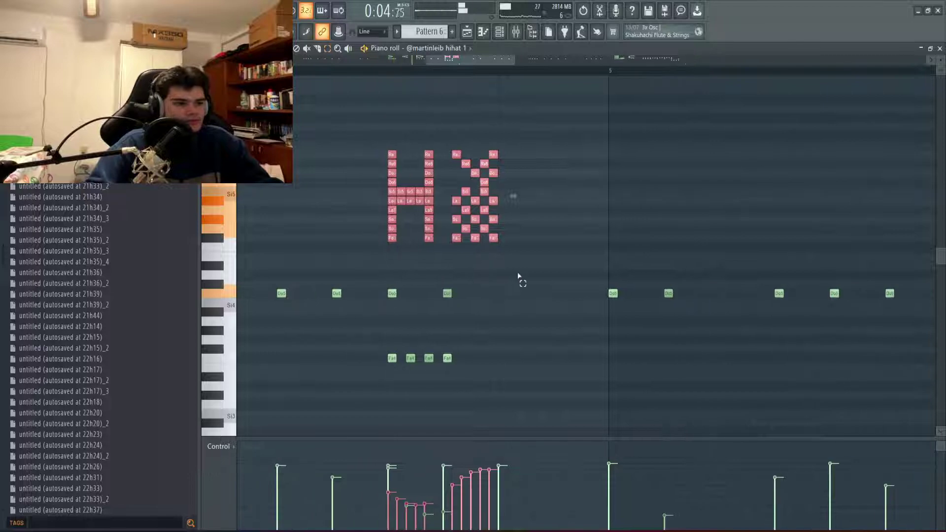
Stop playback and delete the demonstration "H" and X notes between bars 4 and 5.
{"action": "scroll", "coordinate": [527, 272], "scroll_direction": "down", "scroll_amount": 3}
{"action": "left_click_drag", "start_coordinate": [545, 266], "coordinate": [404, 113]}
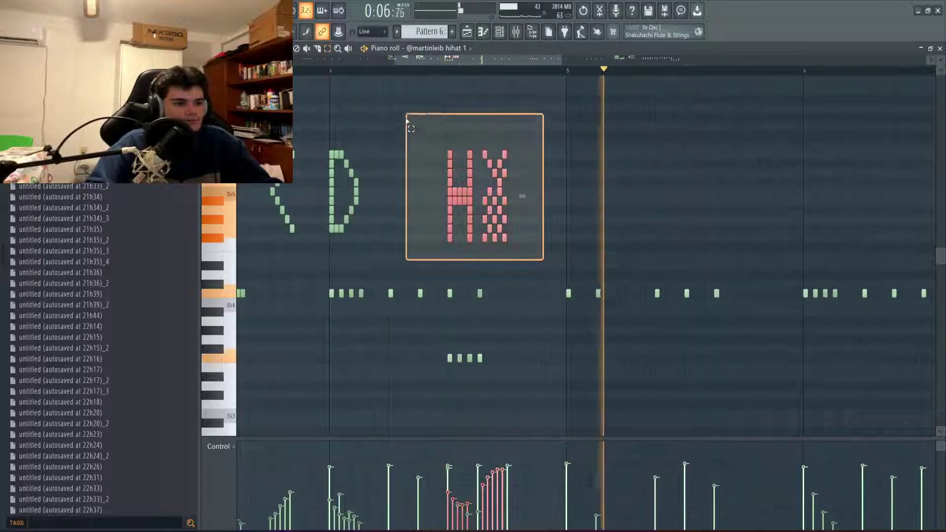
{"action": "key", "text": "space"}
{"action": "scroll", "coordinate": [473, 197], "scroll_direction": "down", "scroll_amount": 3}
{"action": "scroll", "coordinate": [472, 192], "scroll_direction": "down", "scroll_amount": 2}
{"action": "key", "text": "alt+Tab"}
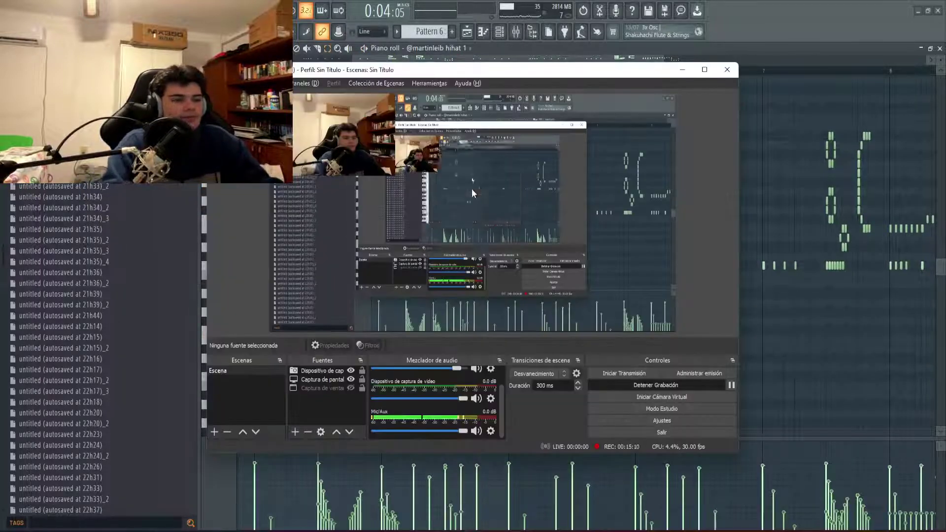
{"action": "key", "text": "alt+Tab"}
{"action": "scroll", "coordinate": [782, 154], "scroll_direction": "down", "scroll_amount": 4}
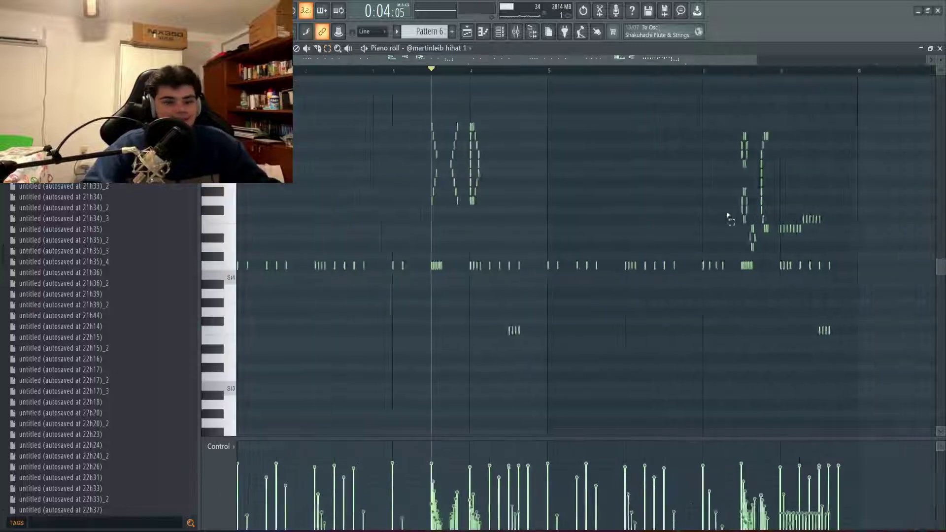
{"action": "key", "text": "F6"}
{"action": "scroll", "coordinate": [99, 350], "scroll_direction": "up", "scroll_amount": 10}
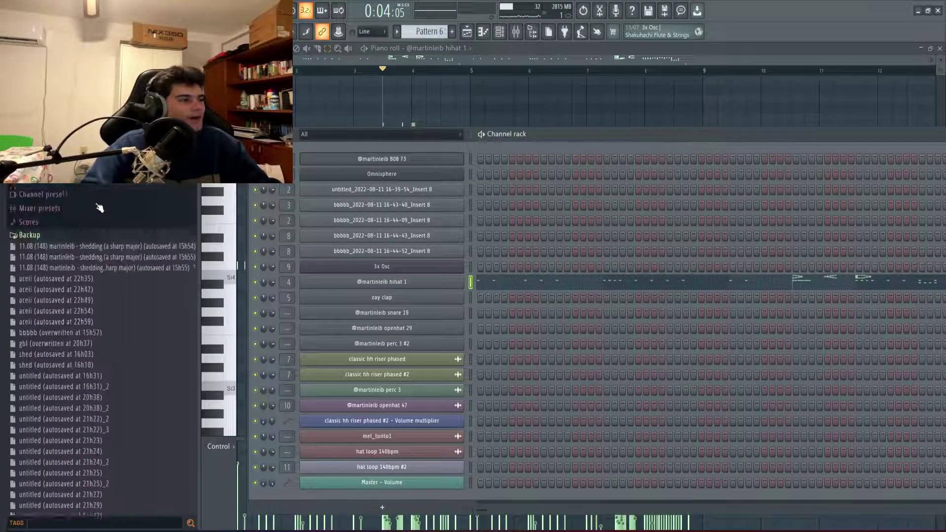
{"action": "scroll", "coordinate": [99, 350], "scroll_direction": "down", "scroll_amount": 2}
{"action": "scroll", "coordinate": [99, 349], "scroll_direction": "down", "scroll_amount": 10}
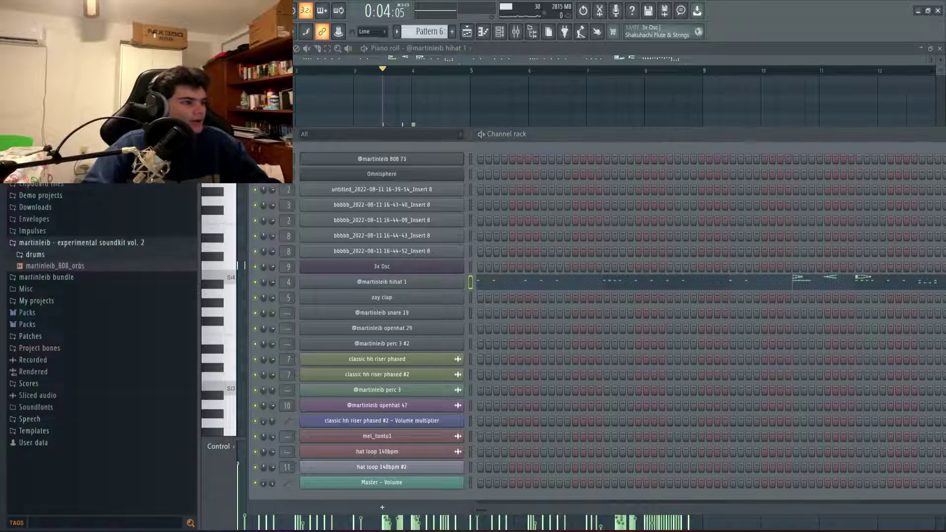
{"action": "left_click", "coordinate": [64, 254]}
{"action": "left_click", "coordinate": [45, 254]}
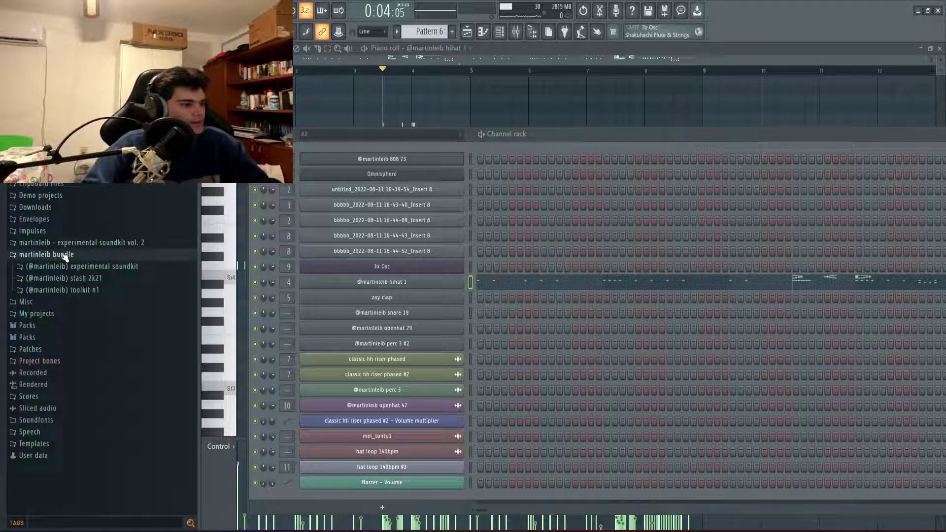
{"action": "left_click", "coordinate": [85, 289]}
{"action": "left_click", "coordinate": [64, 266]}
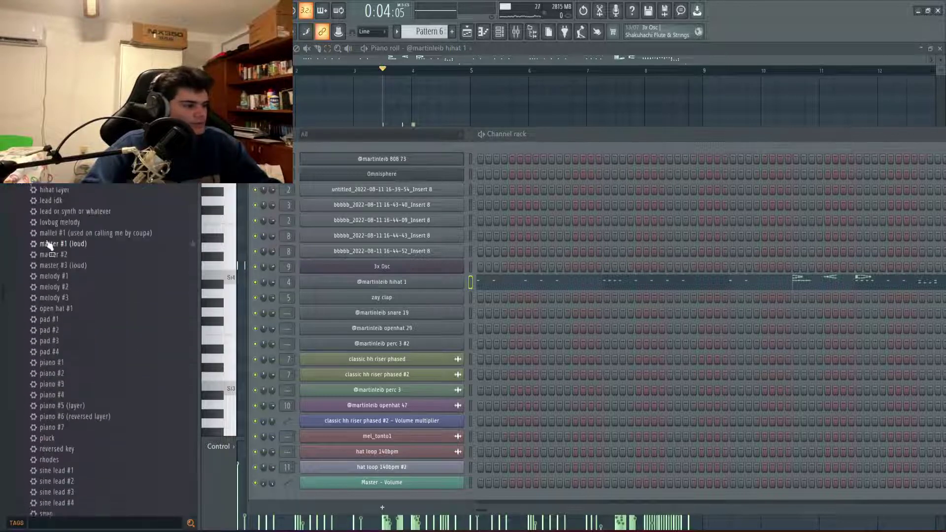
{"action": "scroll", "coordinate": [74, 197], "scroll_direction": "down", "scroll_amount": 5}
{"action": "left_click_drag", "start_coordinate": [49, 174], "coordinate": [163, 233]}
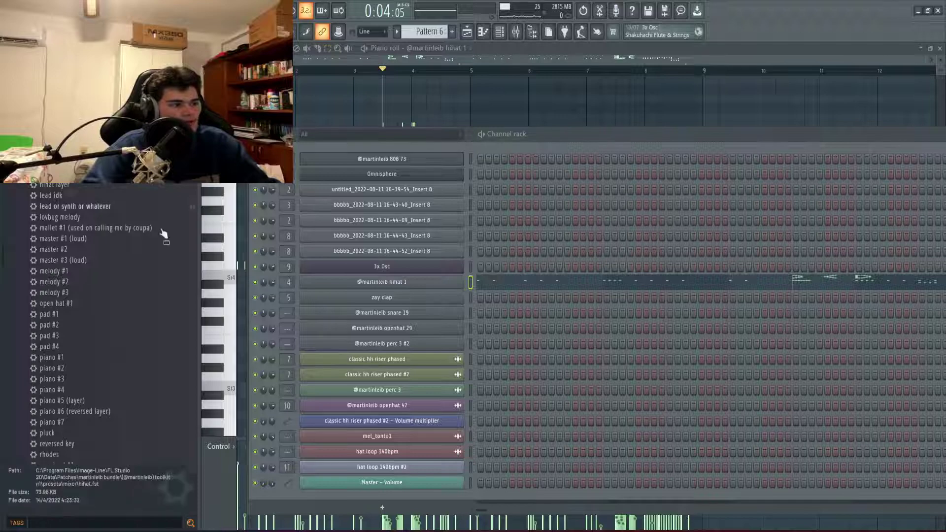
Inspect the hi-hat's mixer track, Insert 4, including its Patcher effect's surface and map, and close the views.
{"action": "left_click_drag", "start_coordinate": [290, 280], "coordinate": [293, 280]}
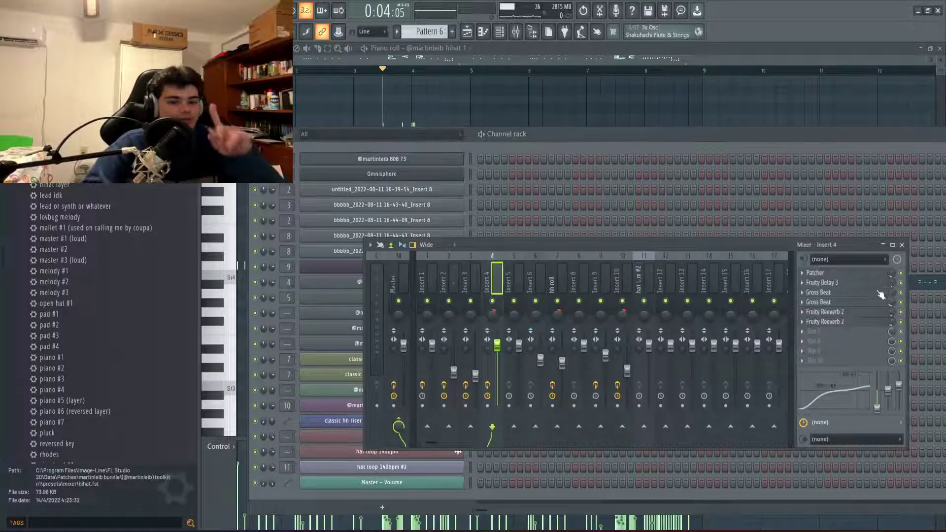
{"action": "key", "text": "alt+Tab"}
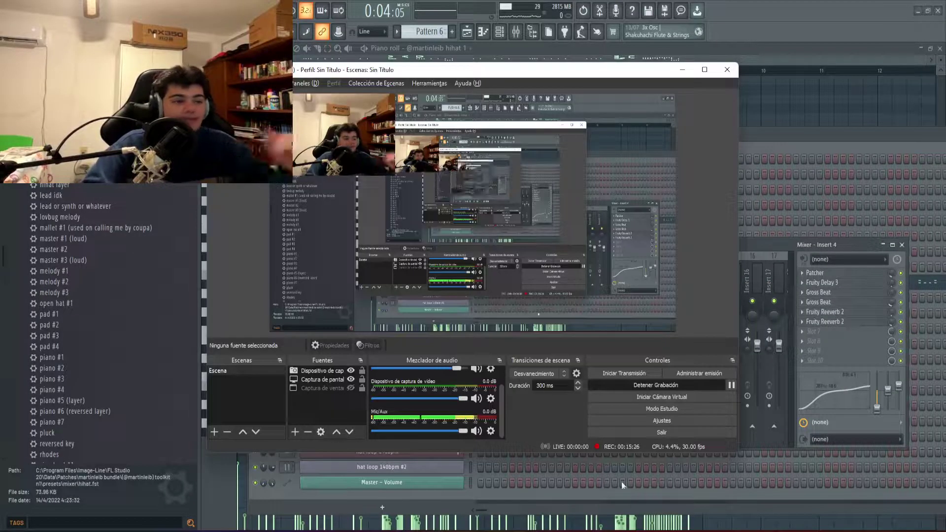
{"action": "left_click", "coordinate": [849, 274]}
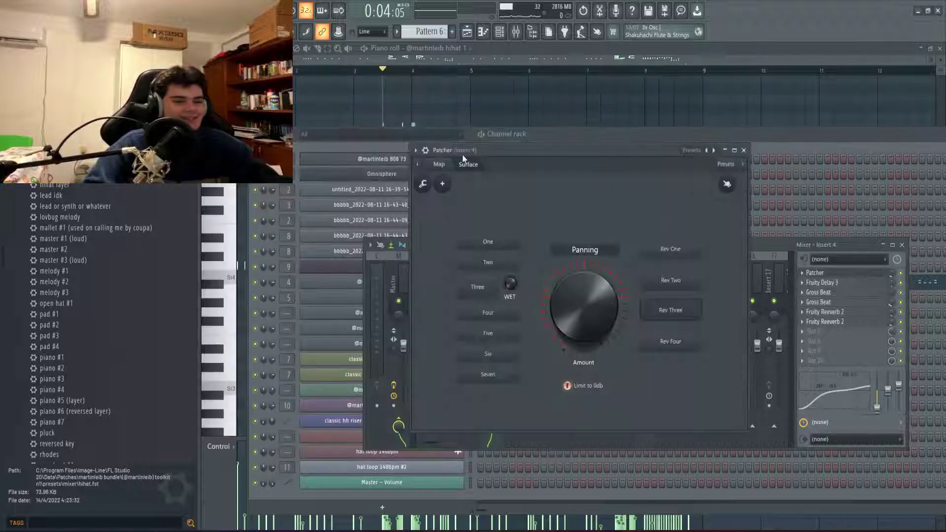
{"action": "left_click", "coordinate": [439, 165]}
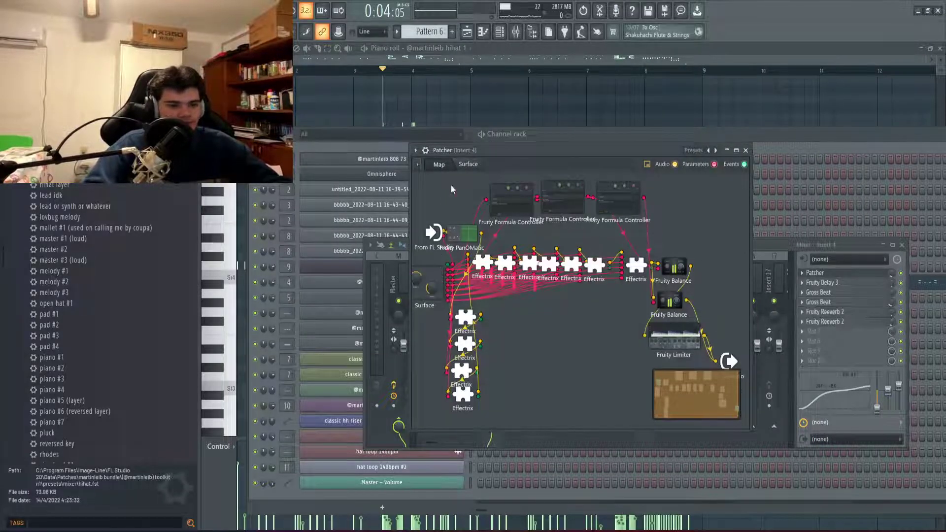
{"action": "left_click", "coordinate": [746, 151]}
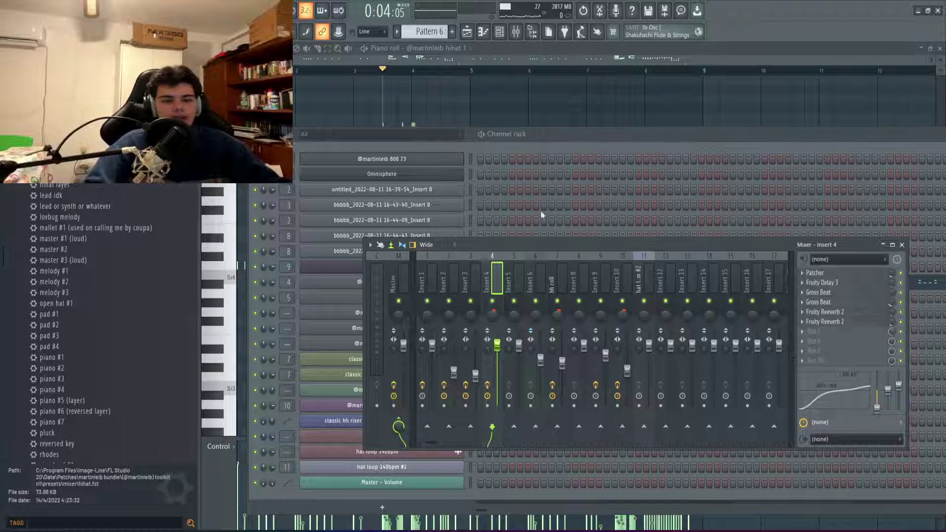
{"action": "key", "text": "F9"}
{"action": "key", "text": "F6"}
Open the zay clap notes of Pattern 7 from the playlist, play them, and return to the playlist.
{"action": "key", "text": "F5"}
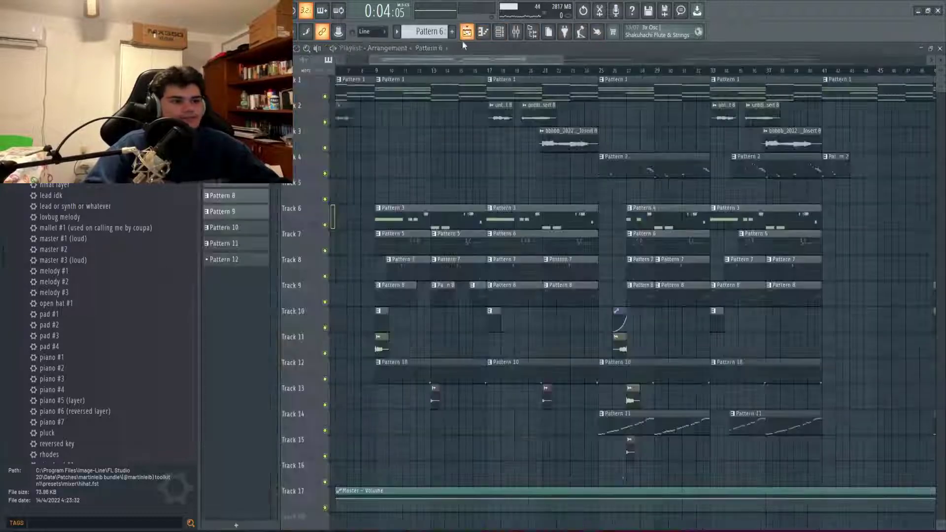
{"action": "scroll", "coordinate": [433, 267], "scroll_direction": "up", "scroll_amount": 2}
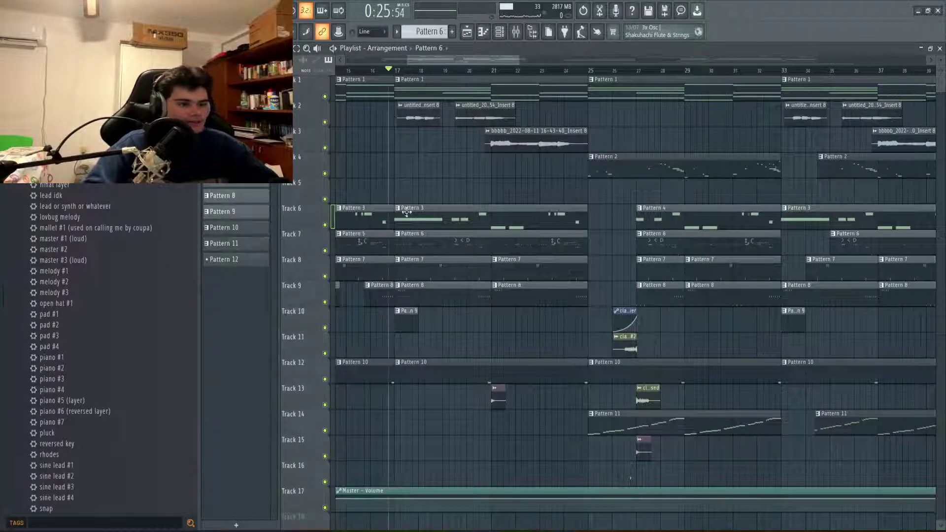
{"action": "key", "text": "F7"}
{"action": "key", "text": "space"}
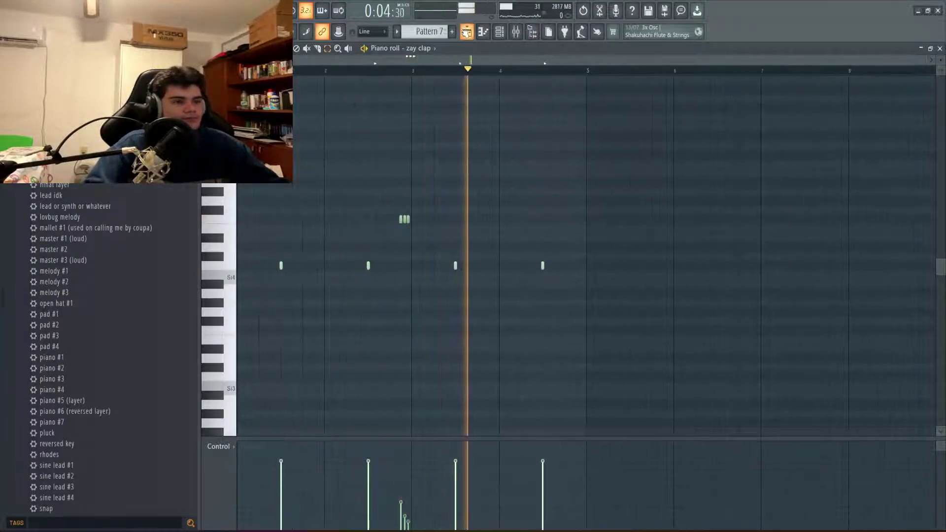
{"action": "left_click", "coordinate": [466, 32]}
{"action": "key", "text": "space"}
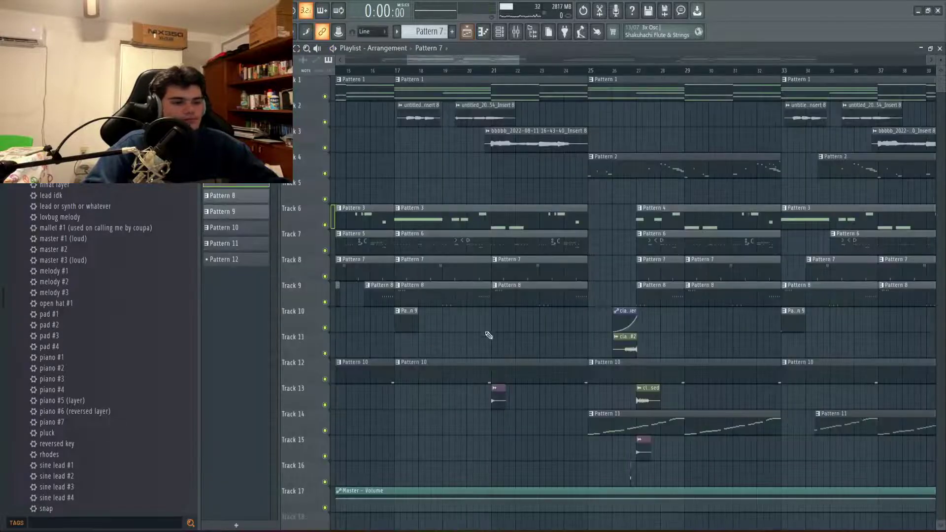
Open the snare notes of Pattern 8 from the playlist and play the pattern.
{"action": "scroll", "coordinate": [424, 290], "scroll_direction": "down", "scroll_amount": 1}
{"action": "double_click", "coordinate": [433, 286]}
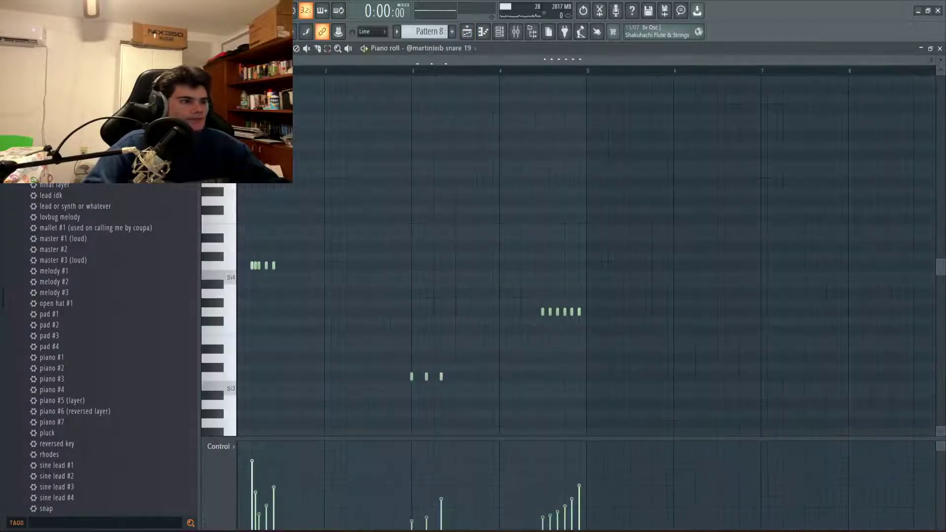
{"action": "key", "text": "space"}
{"action": "scroll", "coordinate": [345, 245], "scroll_direction": "down", "scroll_amount": 2}
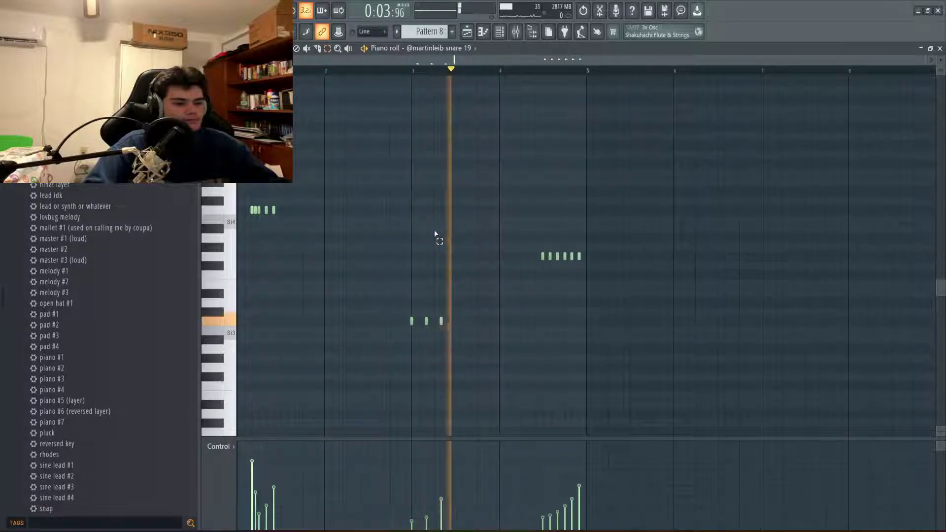
{"action": "key", "text": "space"}
Open the open-hat notes of Pattern 9 from the playlist and play the pattern.
{"action": "left_click", "coordinate": [467, 33]}
{"action": "double_click", "coordinate": [462, 291]}
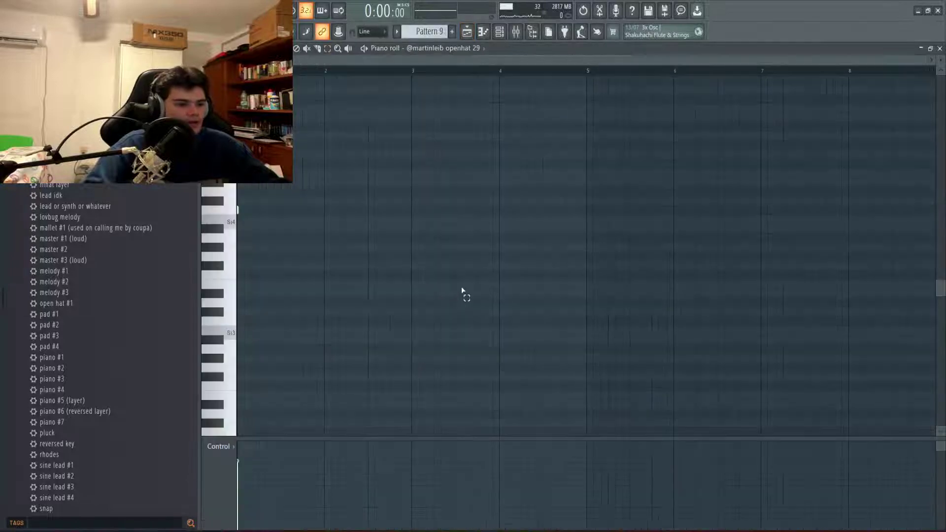
{"action": "key", "text": "space"}
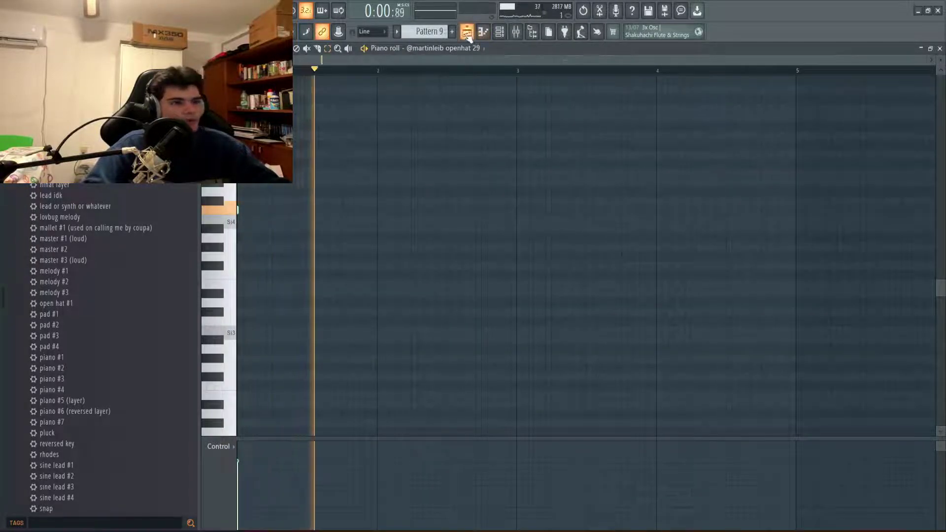
Open the percussion notes of Pattern 10, play them from just before bar 5, and check the channel rack.
{"action": "key", "text": "F5"}
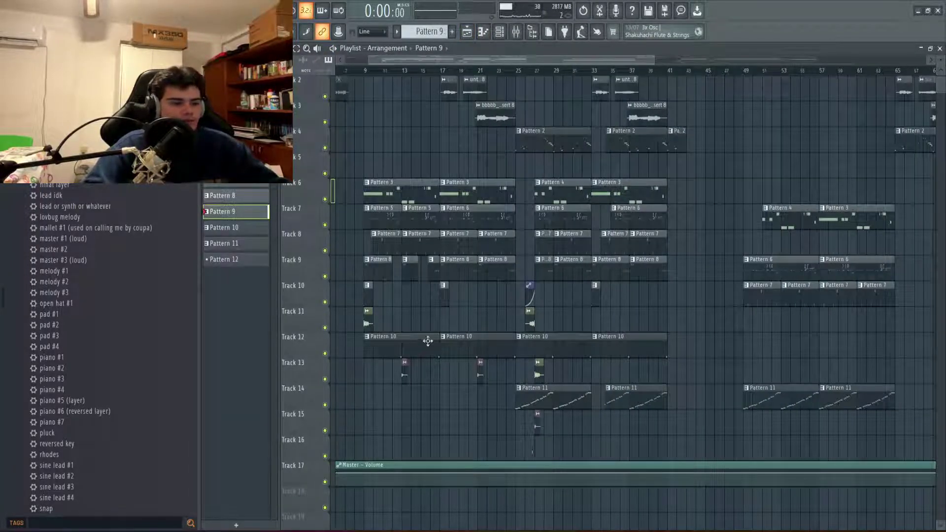
{"action": "double_click", "coordinate": [442, 342]}
{"action": "key", "text": "space"}
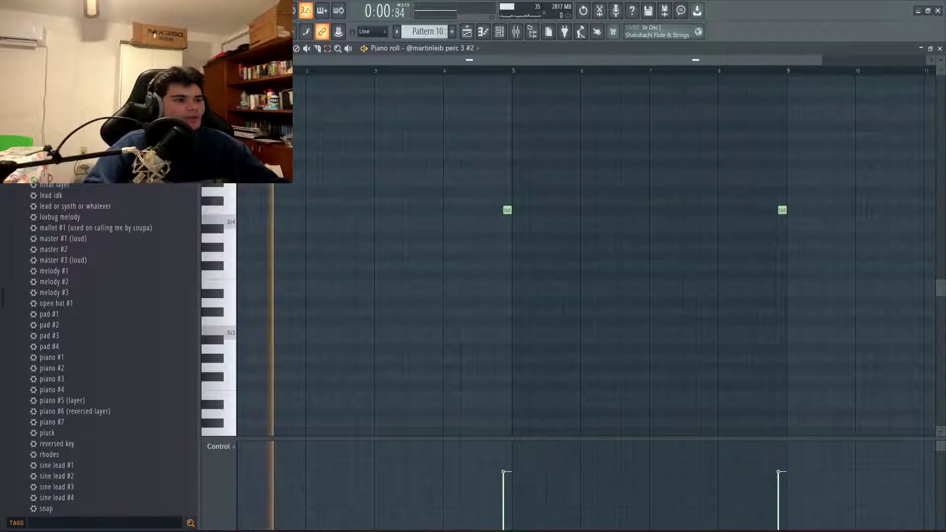
{"action": "left_click", "coordinate": [493, 71]}
{"action": "scroll", "coordinate": [507, 127], "scroll_direction": "down", "scroll_amount": 1}
{"action": "key", "text": "F6"}
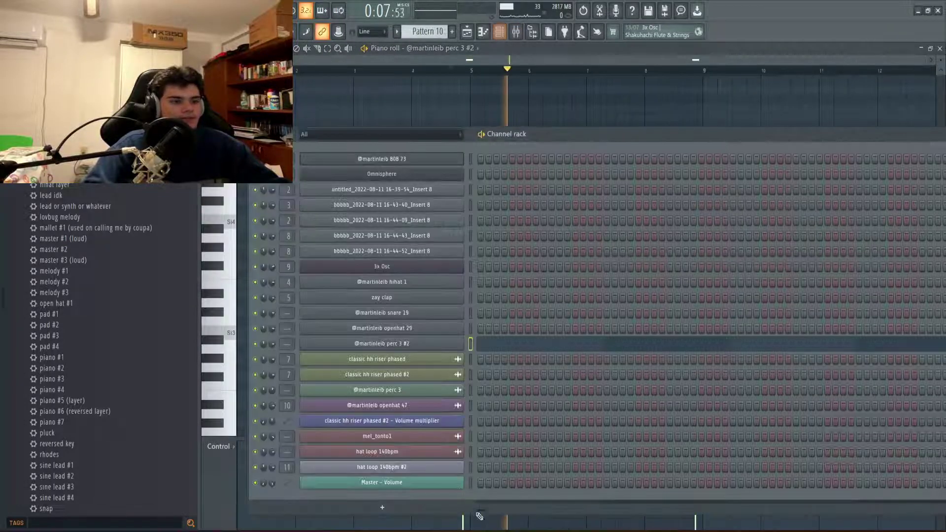
{"action": "key", "text": "F6"}
Open Pattern 11's sliced hat loop notes from the playlist, bring all markers into view, and stop playback.
{"action": "key", "text": "F5"}
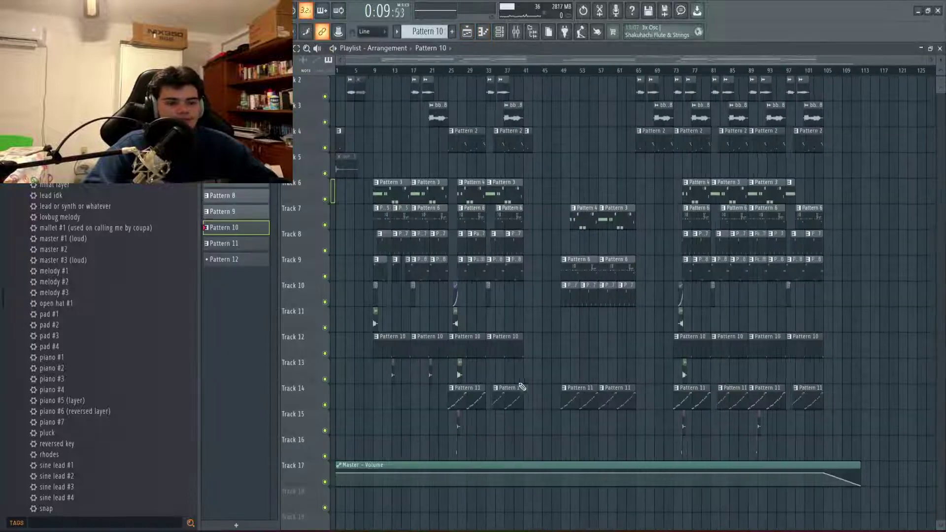
{"action": "double_click", "coordinate": [462, 404]}
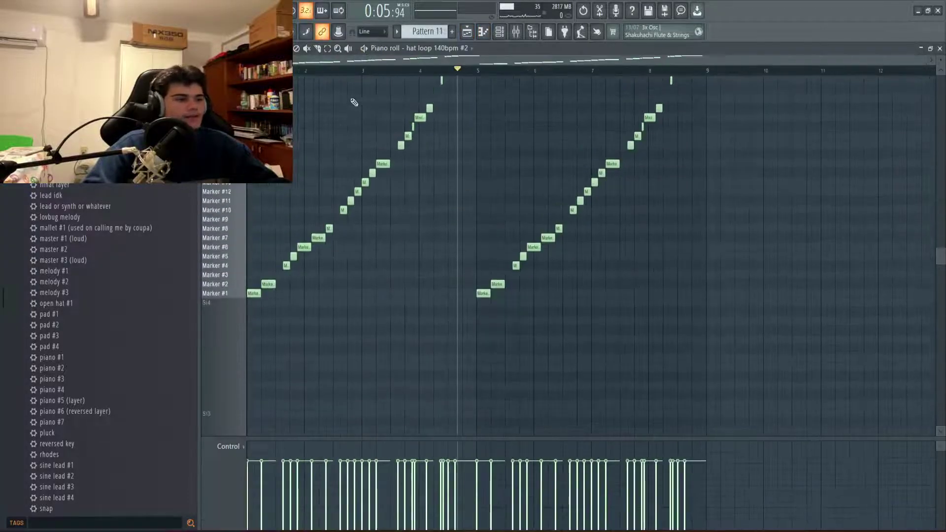
{"action": "scroll", "coordinate": [591, 246], "scroll_direction": "up", "scroll_amount": 3}
{"action": "key", "text": "space"}
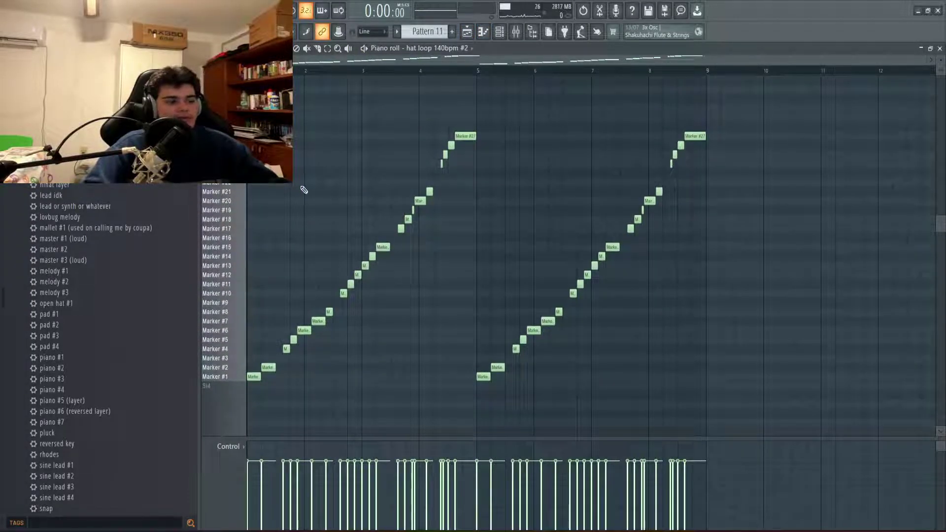
Play Pattern 11's sliced hat loop notes, and return to the playlist.
{"action": "key", "text": "space"}
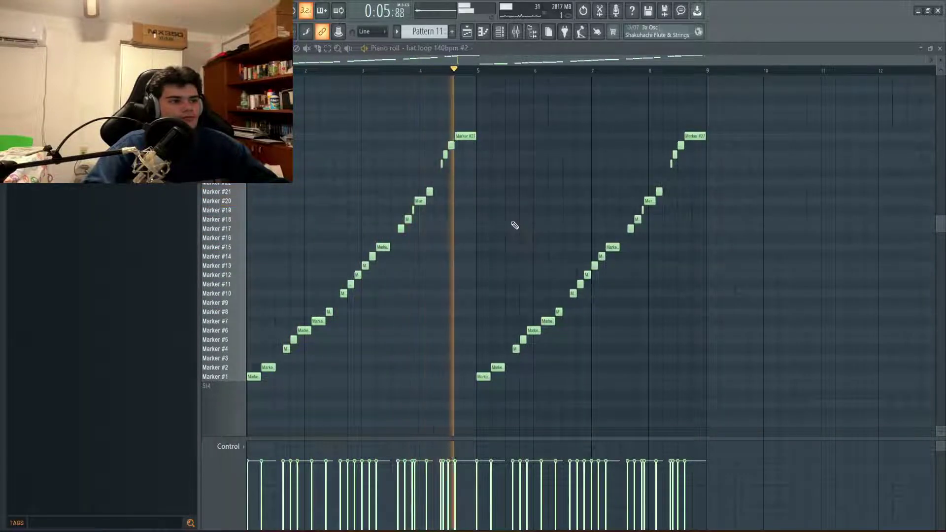
{"action": "key", "text": "F5"}
{"action": "key", "text": "space"}
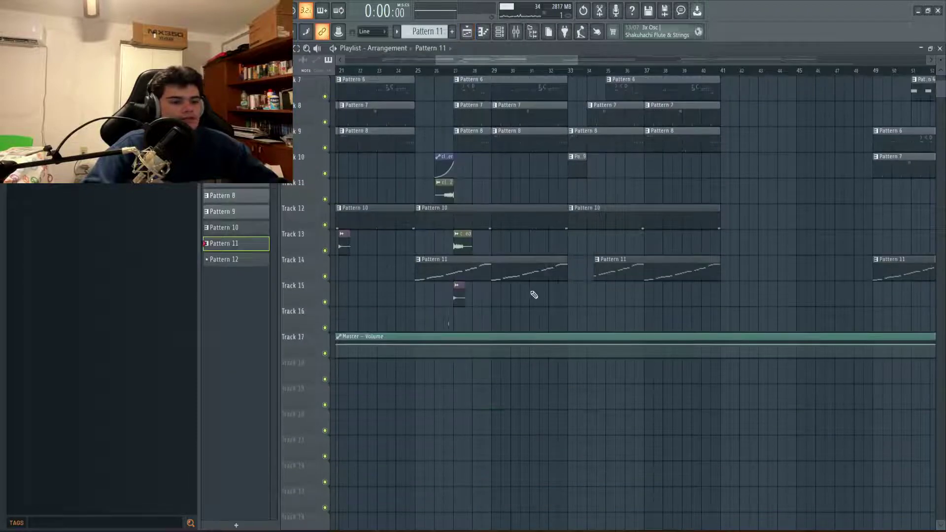
{"action": "key", "text": "alt+Tab"}
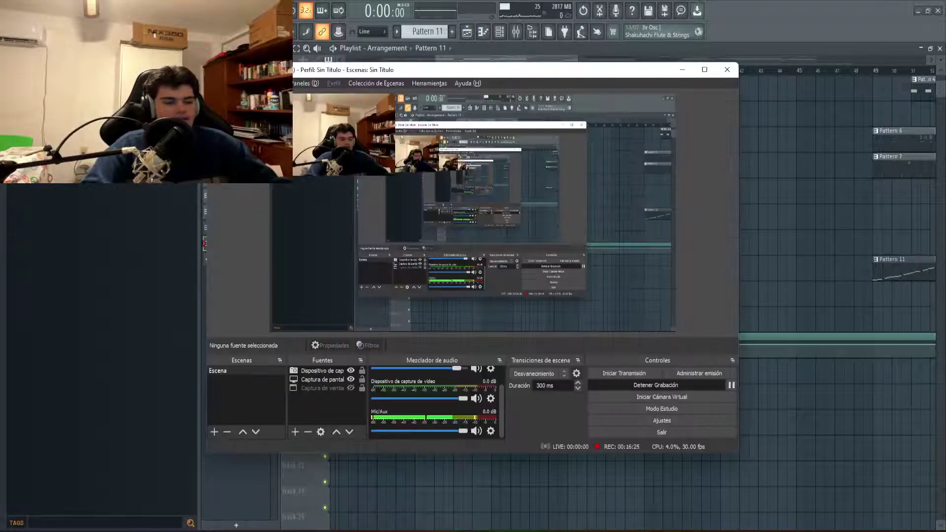
{"action": "key", "text": "alt+Tab"}
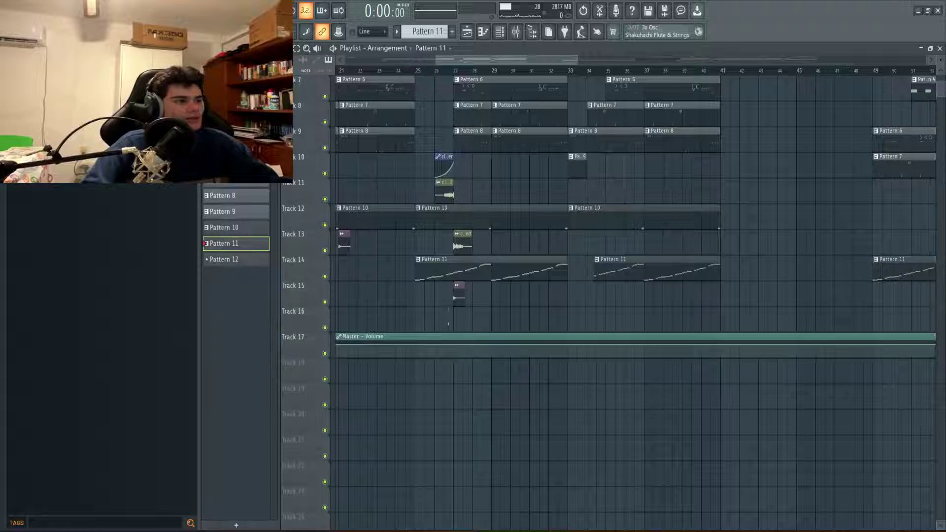
Place the hat loop 140bpm sample on Track 18 at bar 25 and time-stretch it to fit four bars.
{"action": "left_click_drag", "start_coordinate": [532, 521], "coordinate": [432, 327]}
{"action": "scroll", "coordinate": [432, 327], "scroll_direction": "up", "scroll_amount": 4}
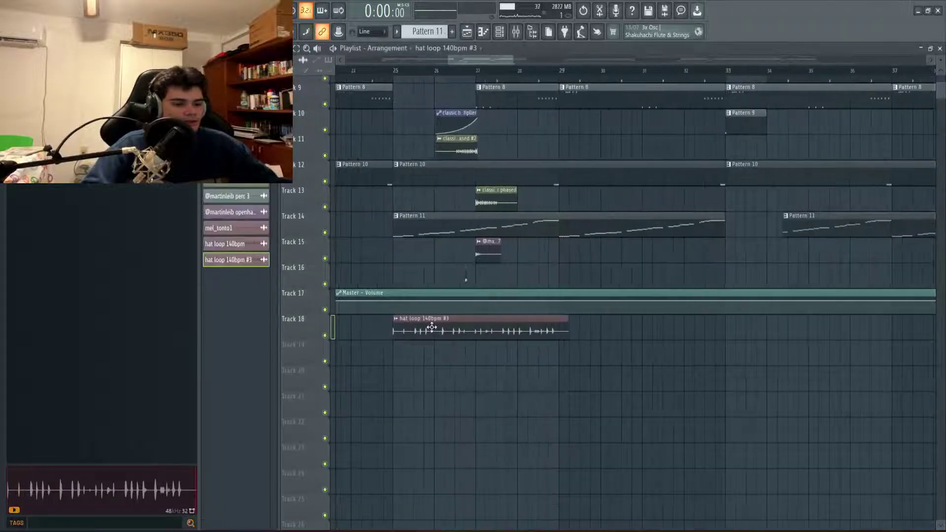
{"action": "double_click", "coordinate": [432, 327]}
{"action": "left_click_drag", "start_coordinate": [402, 148], "coordinate": [402, 157]}
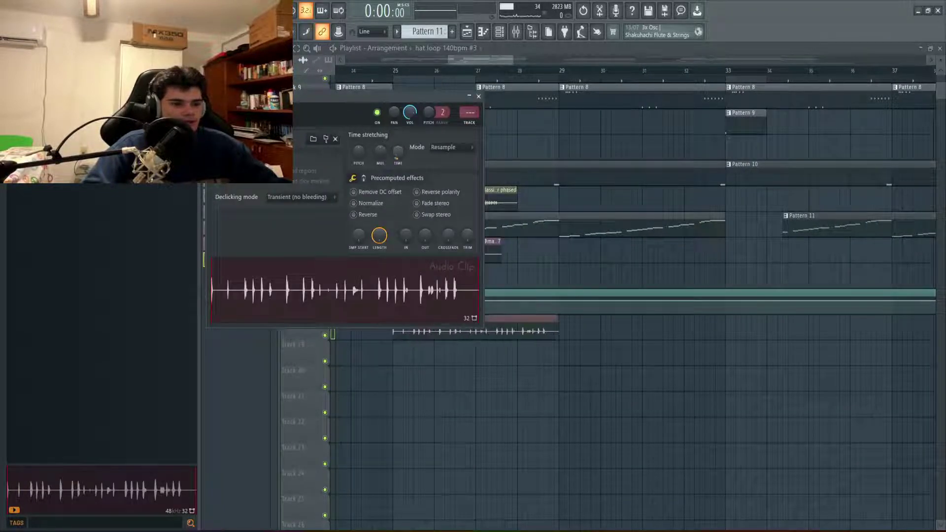
Solo Track 18 and play the hat loop clip from bar 25.
{"action": "left_click", "coordinate": [395, 71]}
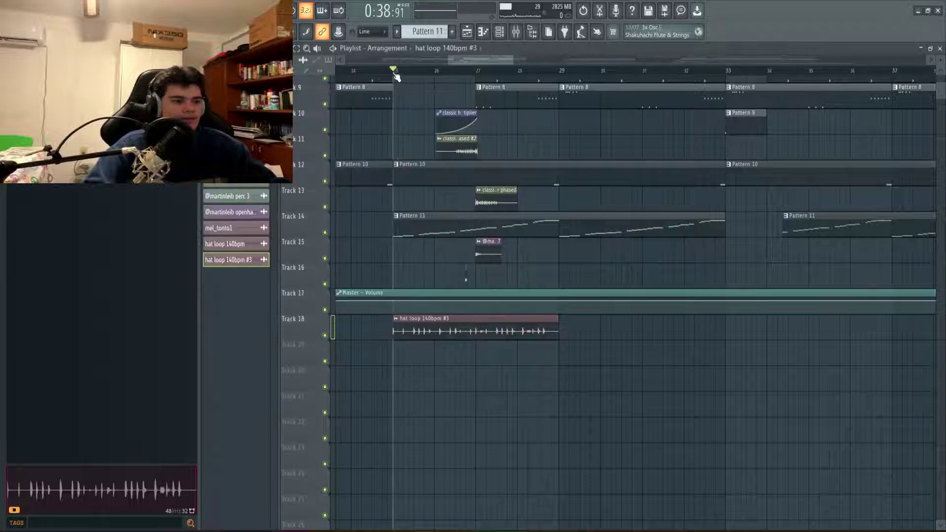
{"action": "right_click", "coordinate": [325, 336]}
{"action": "key", "text": "space"}
{"action": "scroll", "coordinate": [389, 374], "scroll_direction": "up", "scroll_amount": 4}
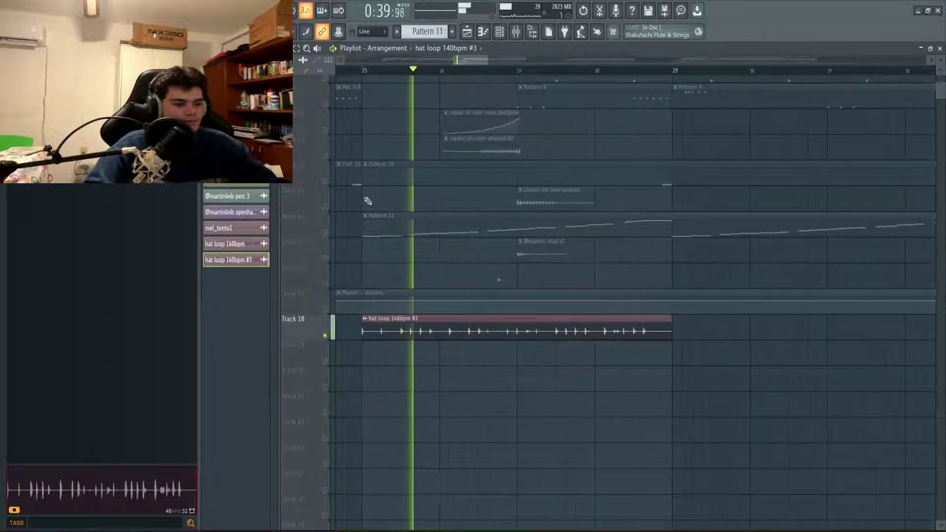
{"action": "key", "text": "space"}
Try stretching the hat loop clip in Auto mode to end at bar 41, play it, and reset its stretch time.
{"action": "double_click", "coordinate": [507, 332]}
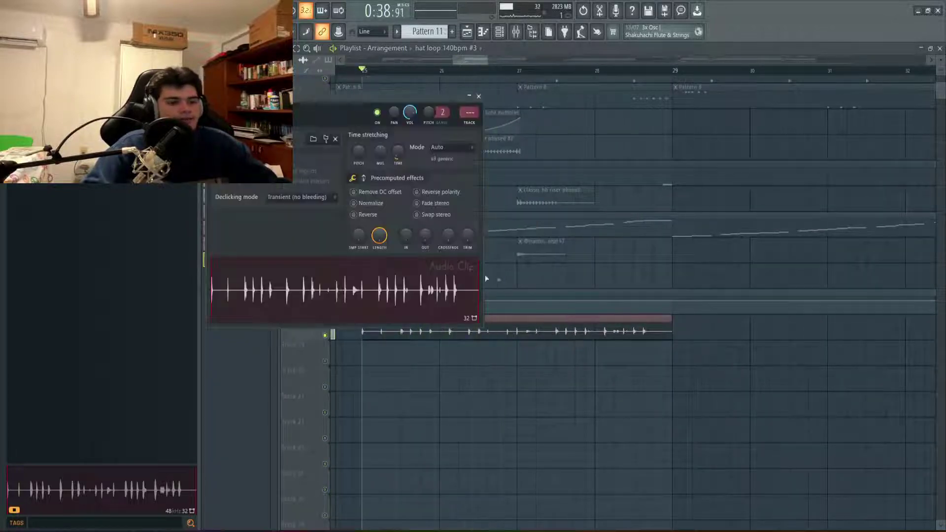
{"action": "left_click_drag", "start_coordinate": [399, 160], "coordinate": [399, 142]}
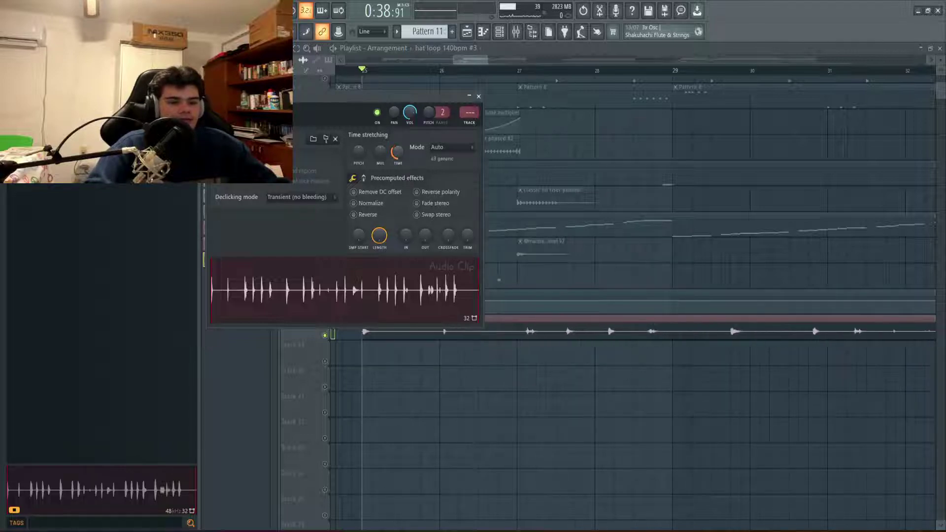
{"action": "scroll", "coordinate": [608, 397], "scroll_direction": "down", "scroll_amount": 5}
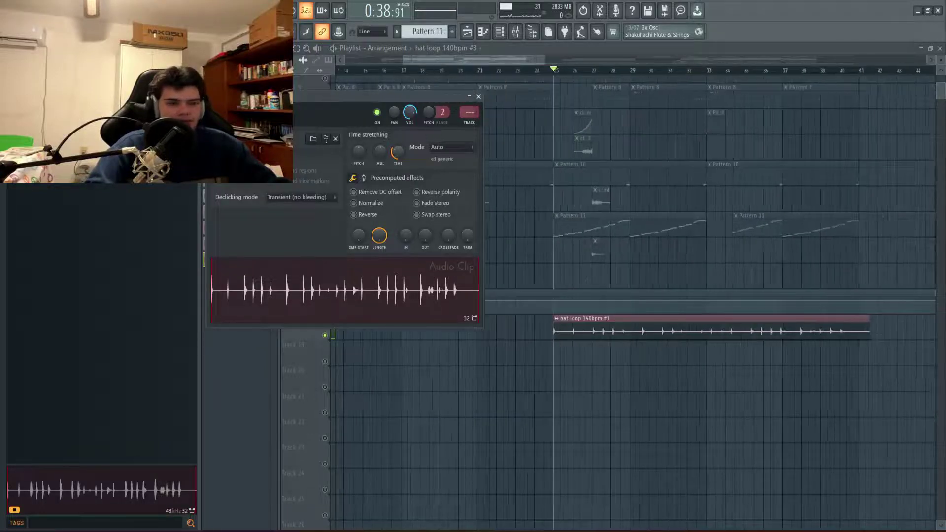
{"action": "left_click_drag", "start_coordinate": [397, 153], "coordinate": [397, 155]}
{"action": "key", "text": "space"}
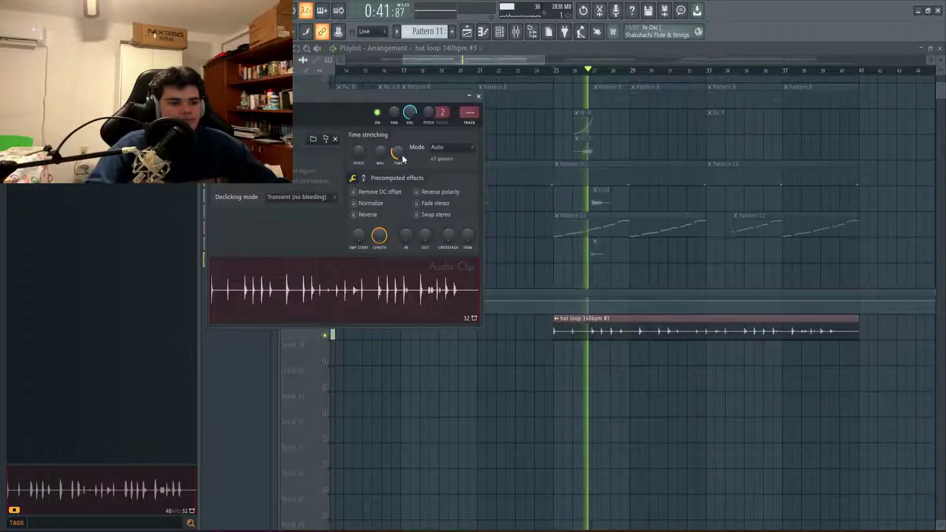
{"action": "key", "text": "space"}
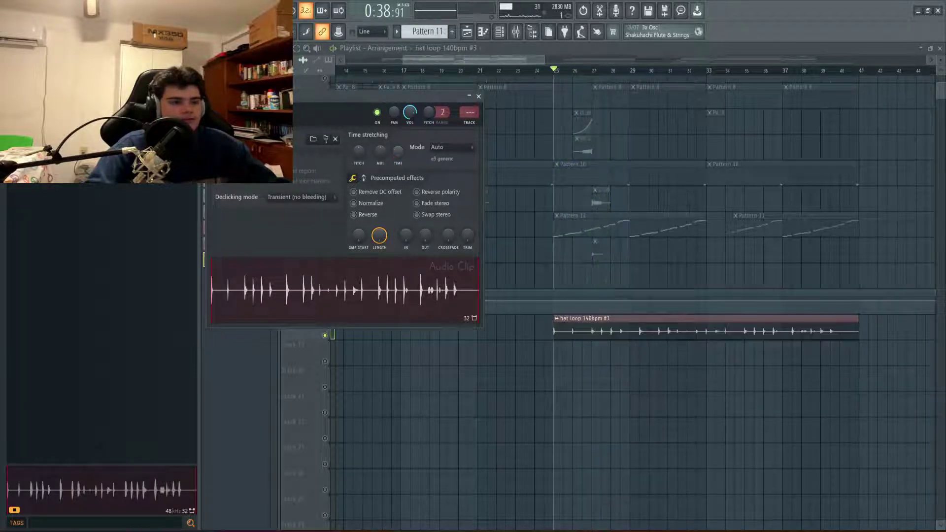
{"action": "left_click_drag", "start_coordinate": [402, 155], "coordinate": [405, 143]}
{"action": "scroll", "coordinate": [628, 344], "scroll_direction": "up", "scroll_amount": 3}
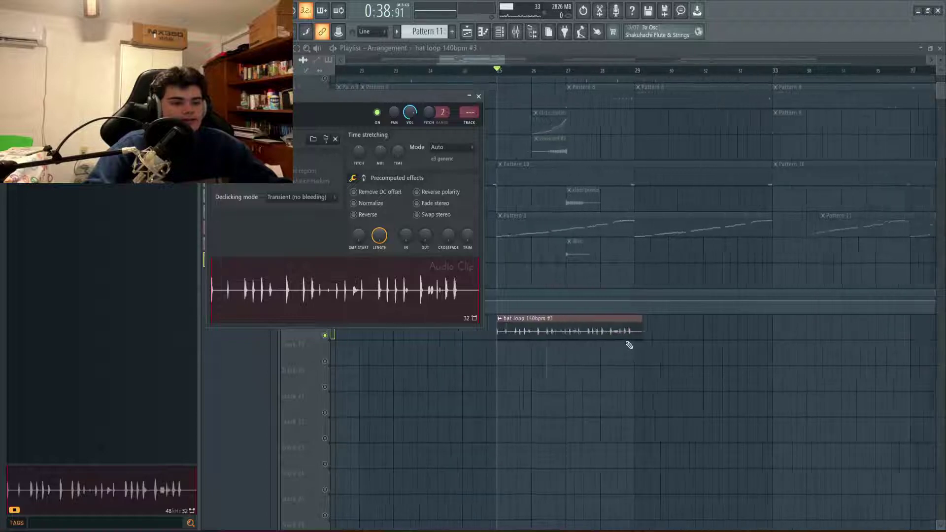
Open the hat loop clip's sample in a new Slicex channel.
{"action": "left_click", "coordinate": [598, 327]}
{"action": "right_click", "coordinate": [409, 294]}
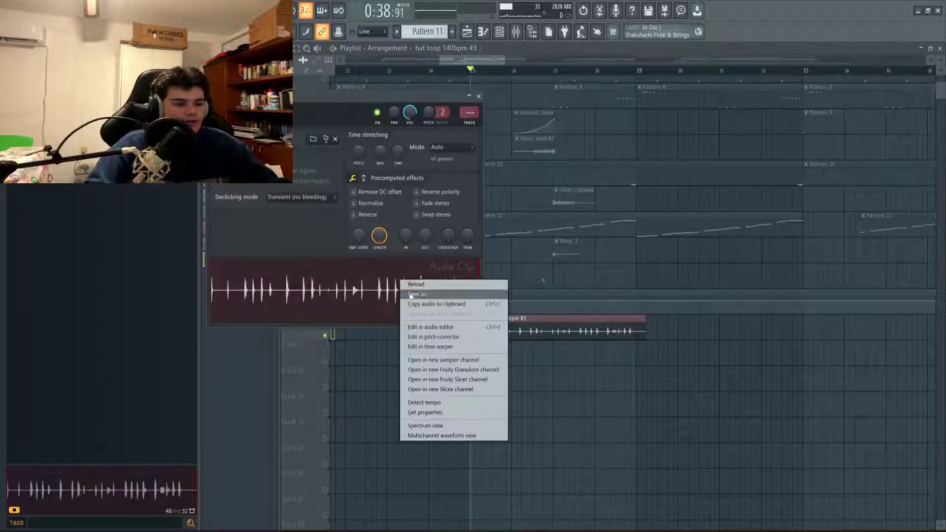
{"action": "left_click", "coordinate": [458, 350]}
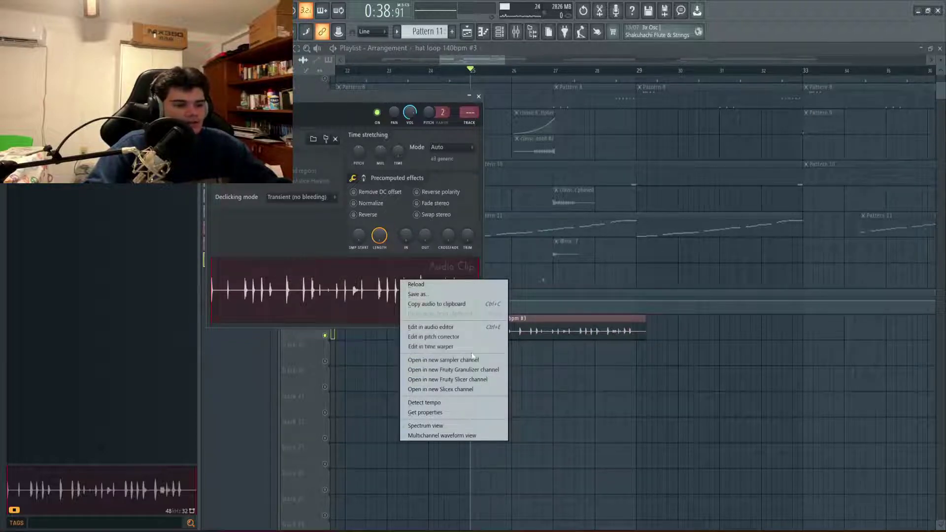
{"action": "left_click", "coordinate": [465, 391]}
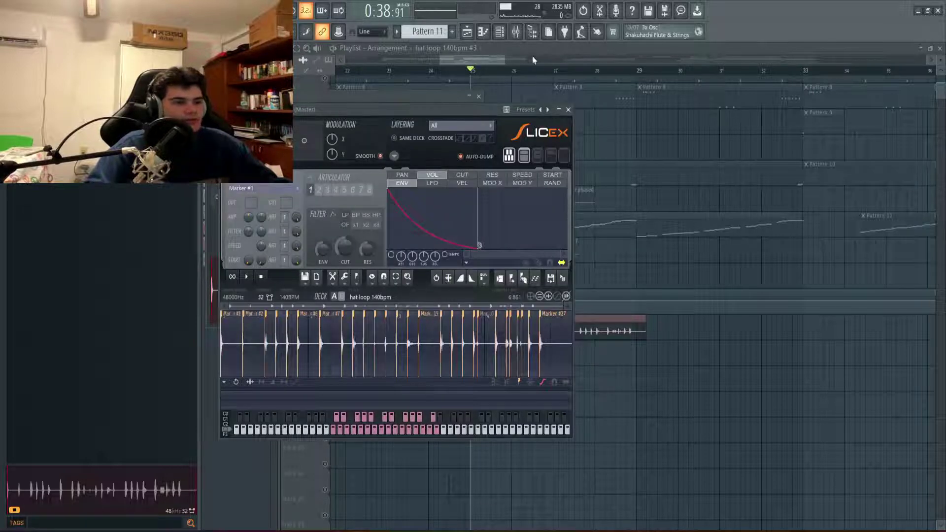
Switch to Pattern 12, open the sliced notes of hat loop 140bpm #4, and play them.
{"action": "left_click", "coordinate": [501, 35]}
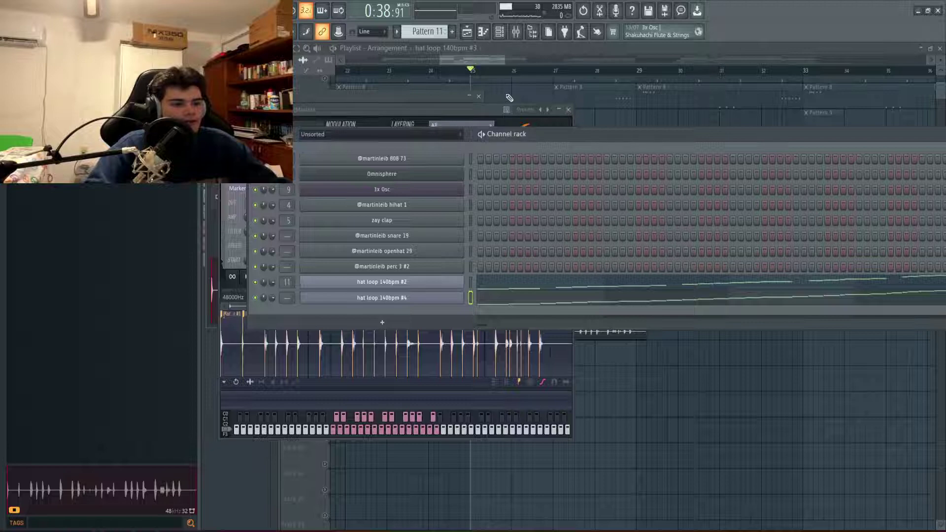
{"action": "left_click", "coordinate": [452, 31]}
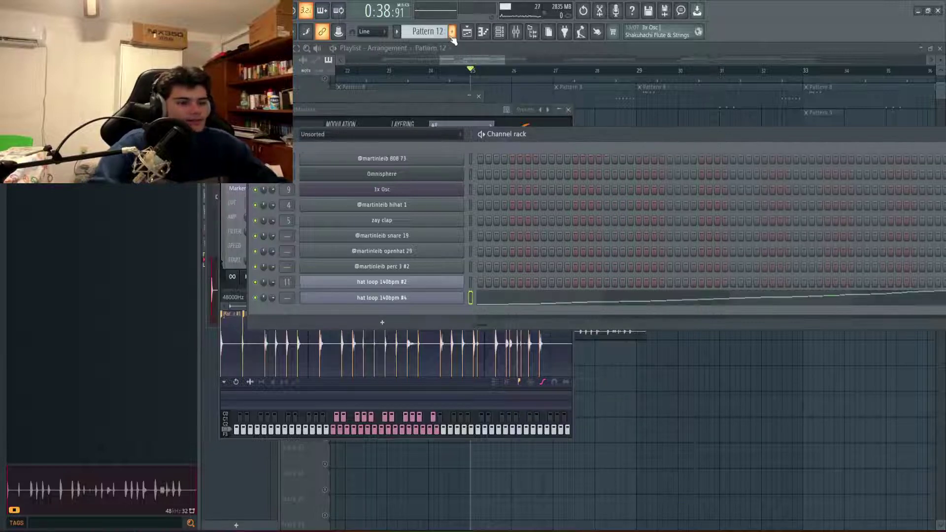
{"action": "left_click", "coordinate": [525, 297]}
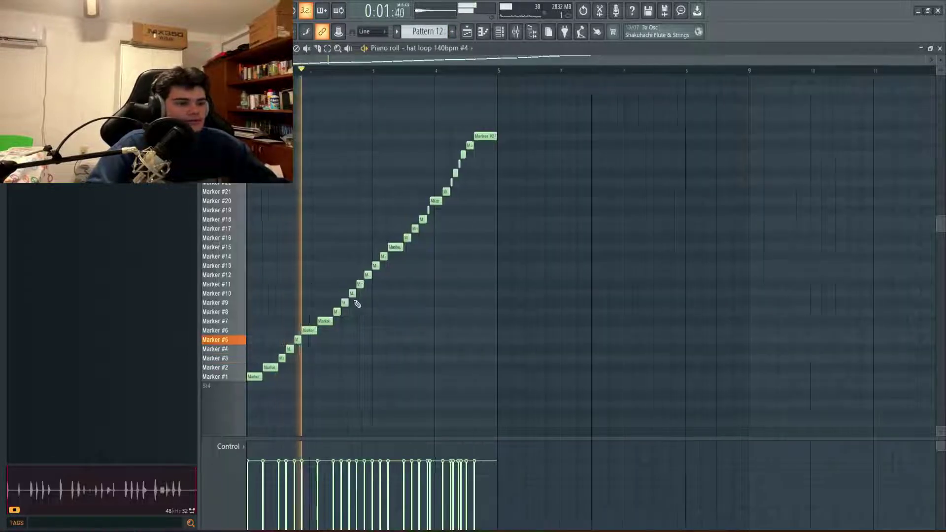
{"action": "scroll", "coordinate": [275, 331], "scroll_direction": "up", "scroll_amount": 2}
{"action": "key", "text": "space"}
{"action": "key", "text": "space"}
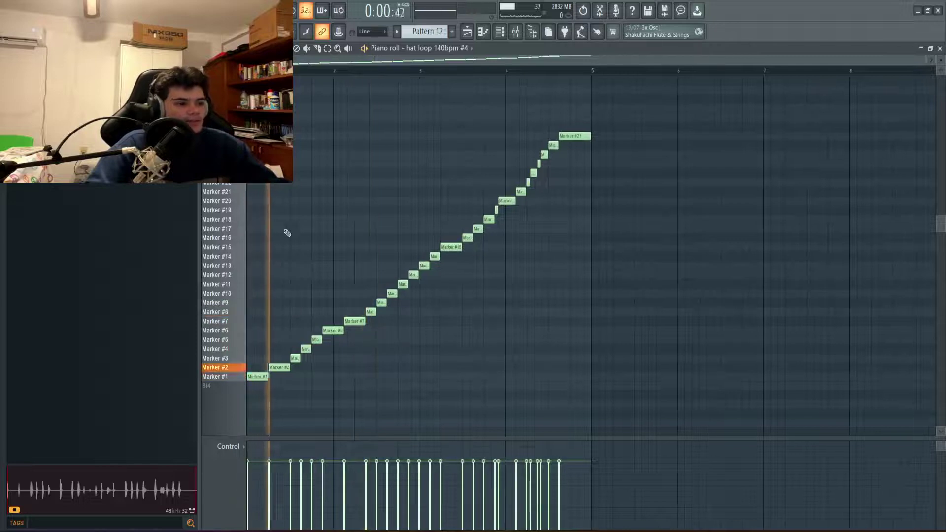
{"action": "scroll", "coordinate": [275, 302], "scroll_direction": "up", "scroll_amount": 2}
{"action": "key", "text": "space"}
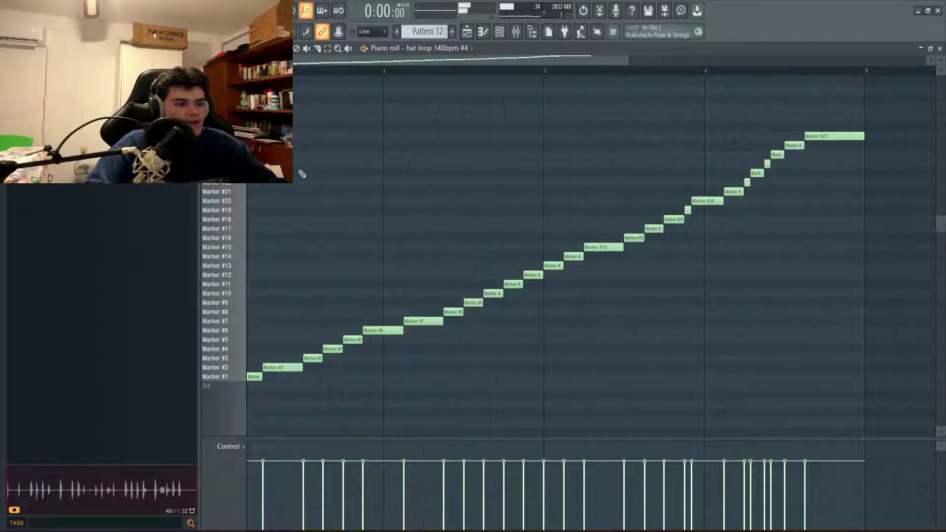
Delete the Marker #3, #9, #16 and #26 notes from Pattern 12's hat loop while playing it.
{"action": "scroll", "coordinate": [296, 296], "scroll_direction": "down", "scroll_amount": 2}
{"action": "scroll", "coordinate": [298, 360], "scroll_direction": "up", "scroll_amount": 4}
{"action": "scroll", "coordinate": [486, 295], "scroll_direction": "down", "scroll_amount": 2}
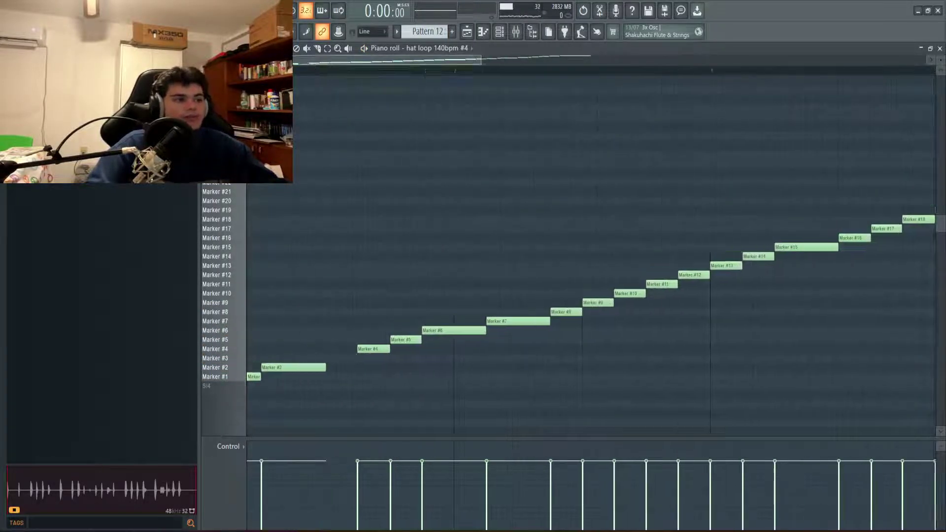
{"action": "key", "text": "space"}
{"action": "scroll", "coordinate": [490, 298], "scroll_direction": "down", "scroll_amount": 2}
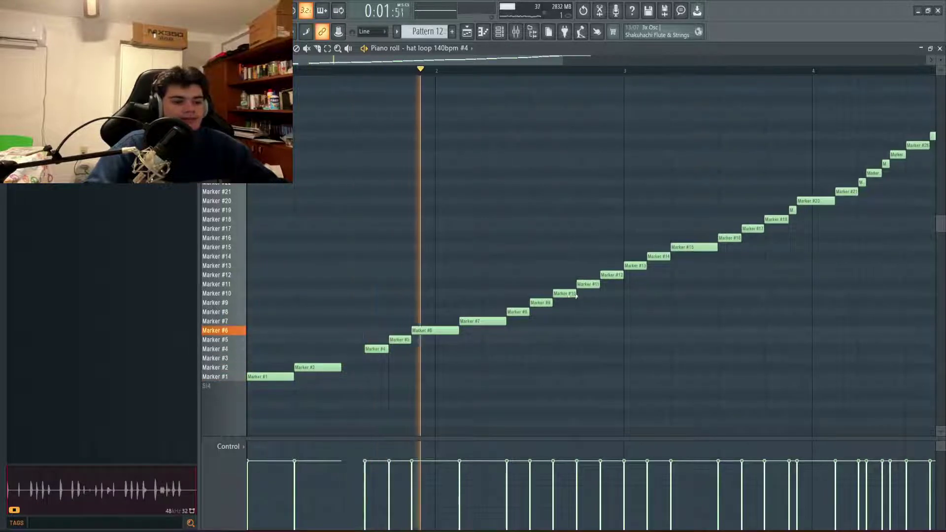
{"action": "right_click", "coordinate": [540, 302]}
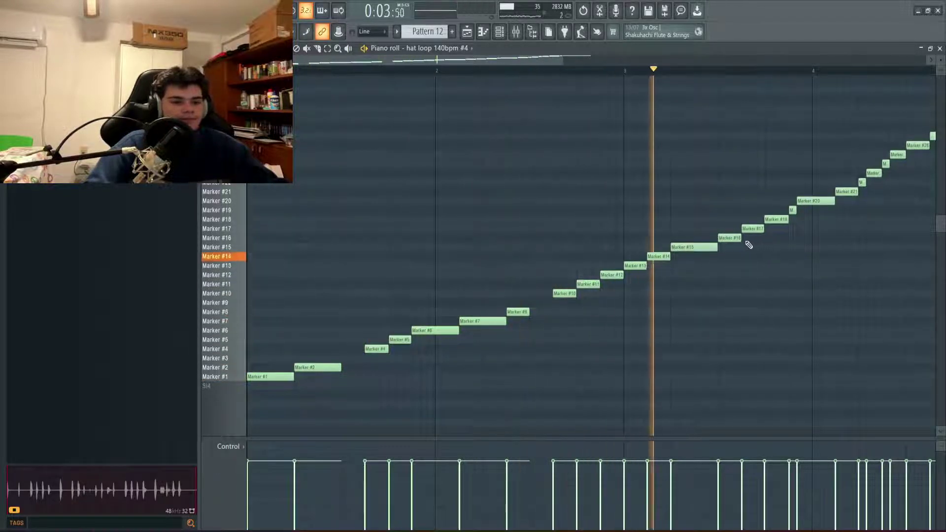
{"action": "right_click", "coordinate": [730, 238]}
{"action": "scroll", "coordinate": [754, 247], "scroll_direction": "down", "scroll_amount": 1}
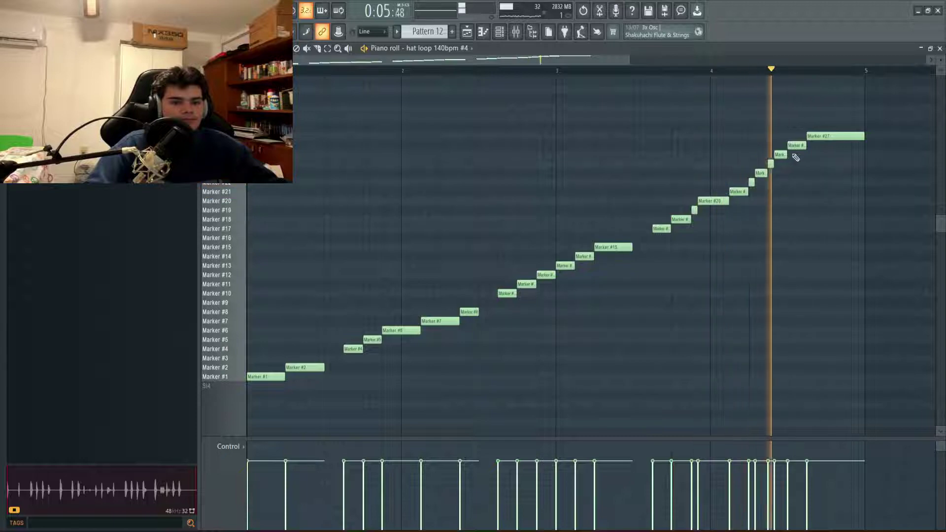
{"action": "key", "text": "space"}
{"action": "scroll", "coordinate": [746, 180], "scroll_direction": "down", "scroll_amount": 1}
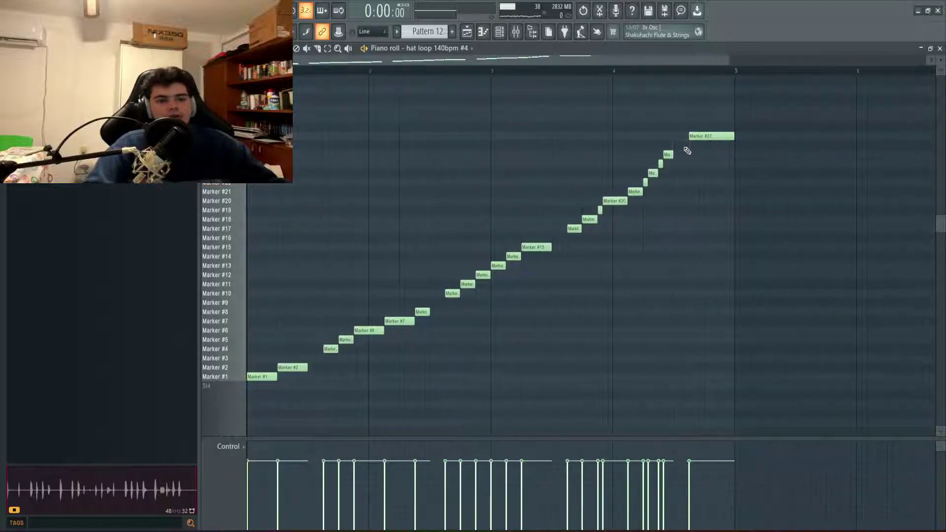
Delete the hat loop clip from Track 18 in the playlist and end the track's solo.
{"action": "left_click", "coordinate": [489, 37]}
{"action": "key", "text": "F5"}
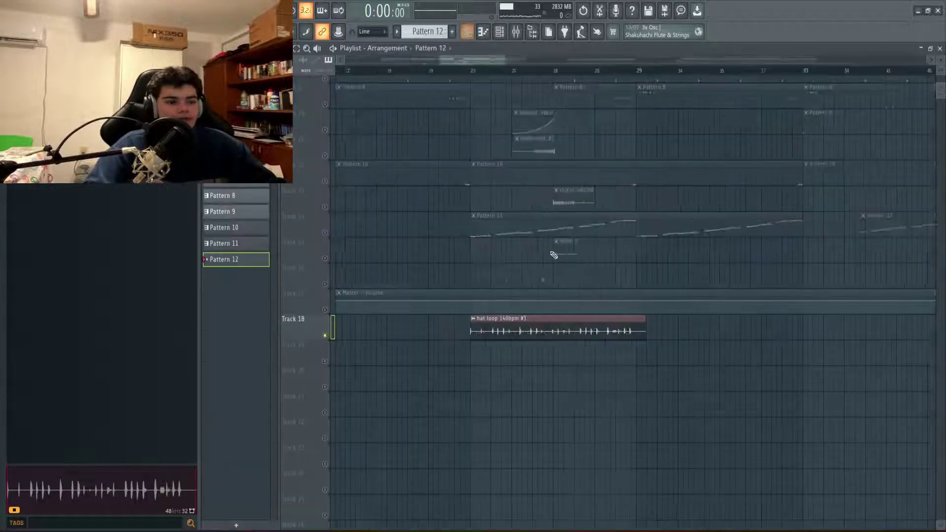
{"action": "right_click", "coordinate": [572, 321]}
{"action": "scroll", "coordinate": [397, 287], "scroll_direction": "down", "scroll_amount": 4}
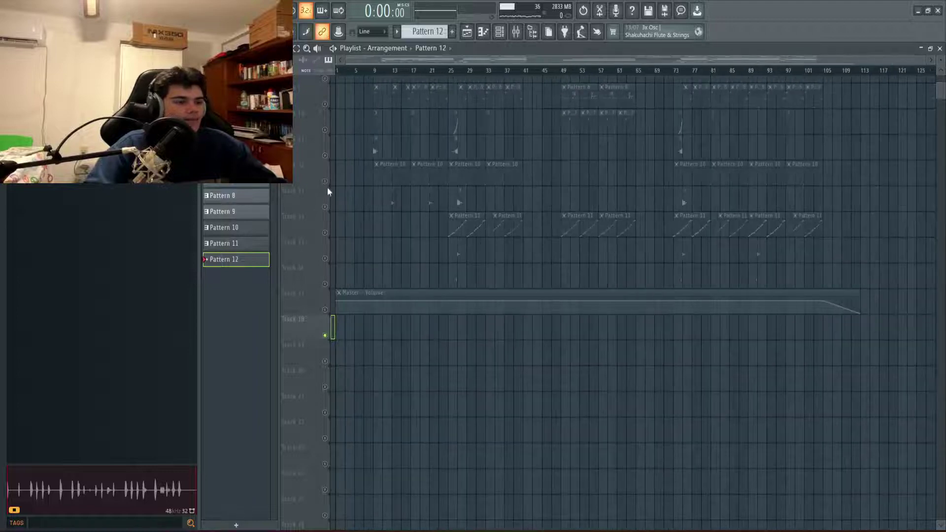
{"action": "scroll", "coordinate": [327, 188], "scroll_direction": "up", "scroll_amount": 5}
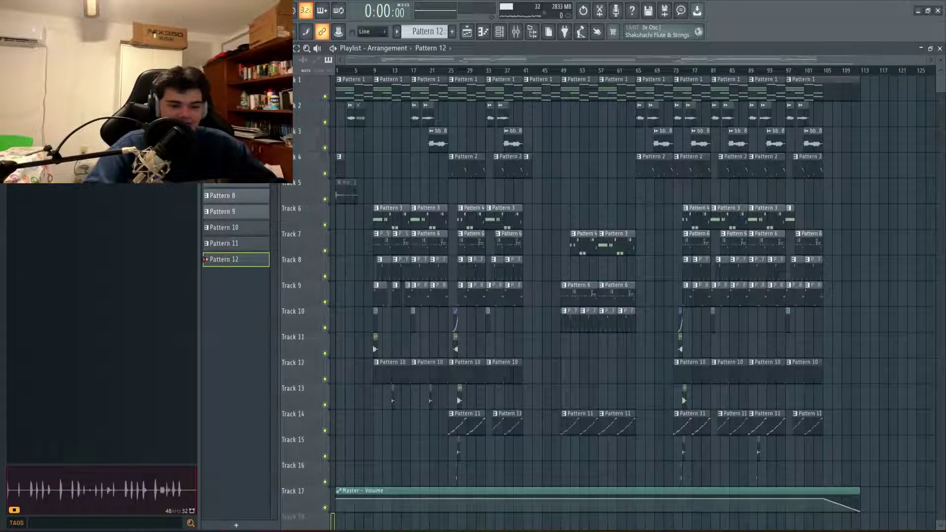
Switch to OBS to check the recording.
{"action": "key", "text": "alt+Tab"}
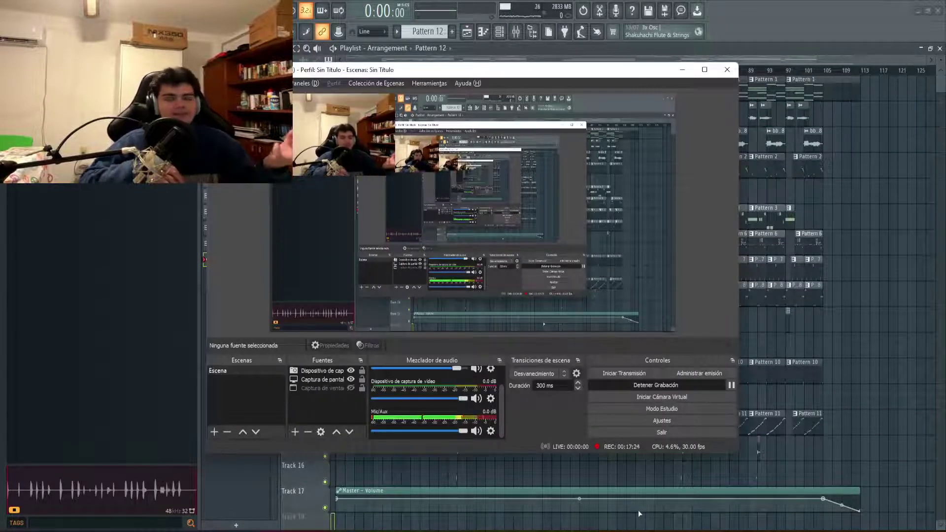